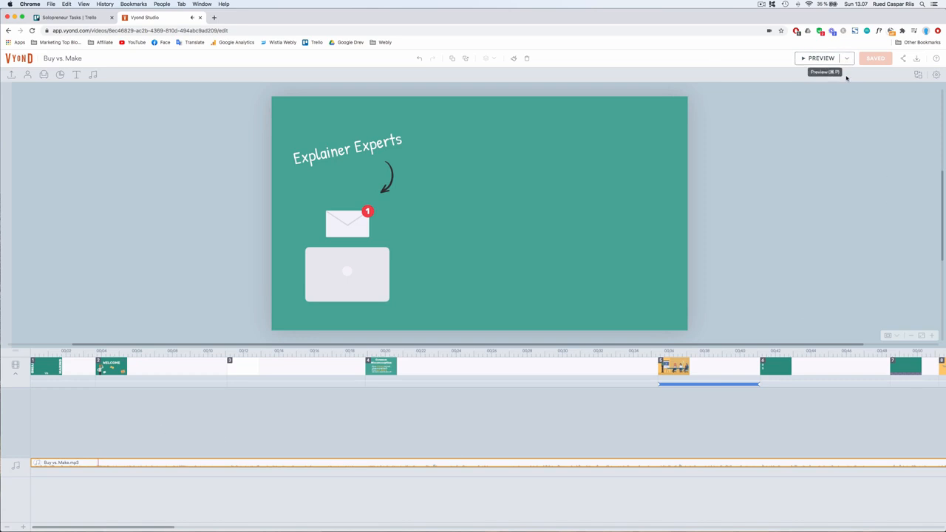
- Switch to iMovie to review the talking-head project's timeline, then return to the Vyond editor
{"action": "key", "text": "ctrl+Right"}
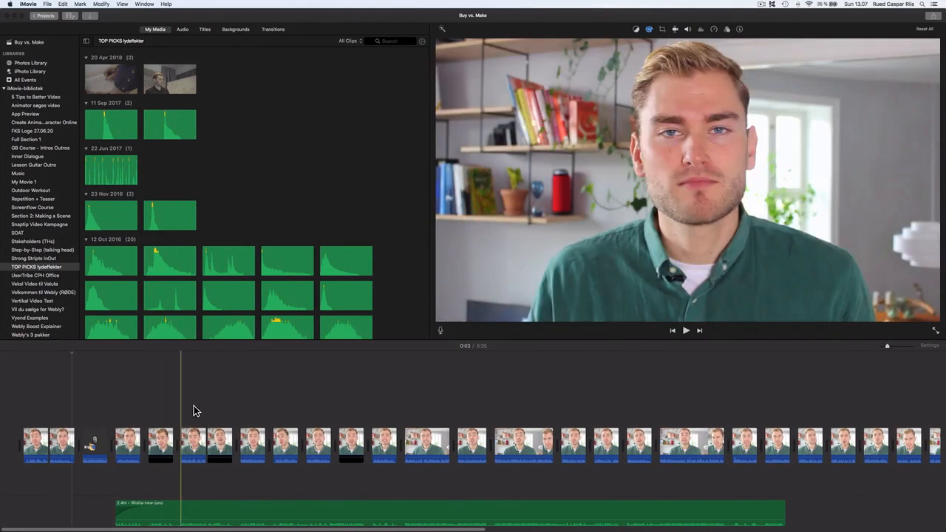
{"action": "scroll", "coordinate": [284, 399], "scroll_direction": "right", "scroll_amount": 10}
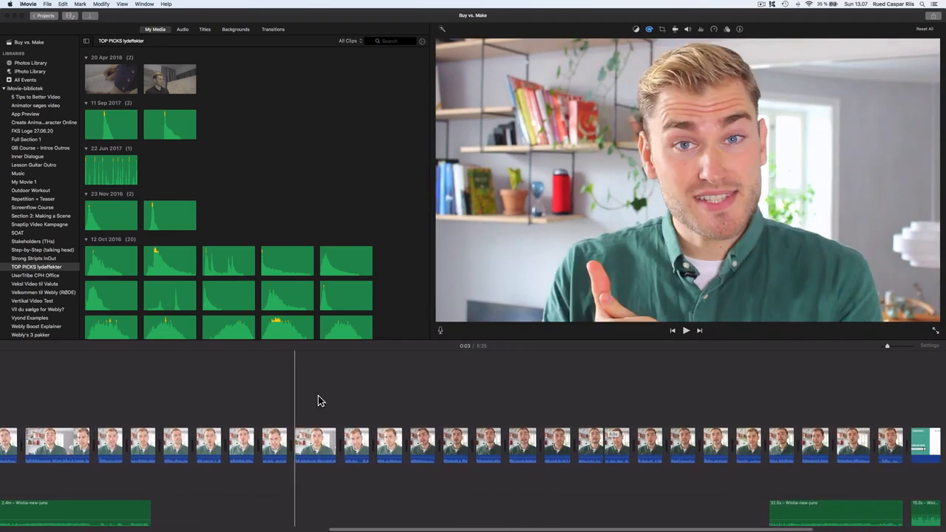
{"action": "scroll", "coordinate": [317, 400], "scroll_direction": "right", "scroll_amount": 4}
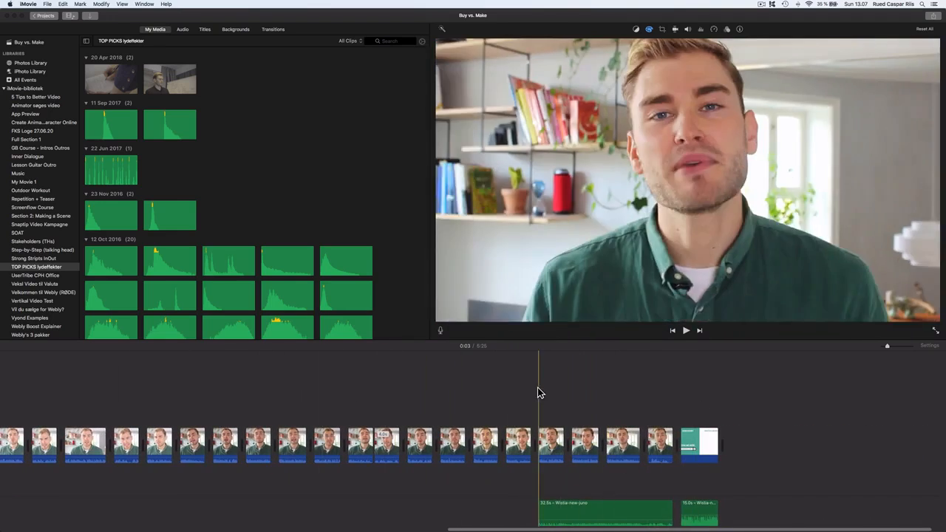
{"action": "key", "text": "super+Tab"}
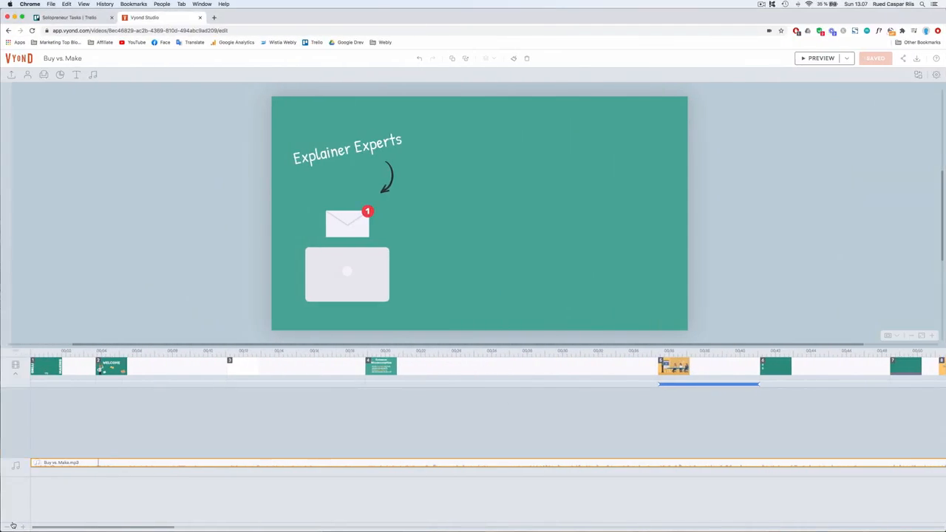
- Fit the whole Vyond timeline in view and start a preview from the first scene
{"action": "left_click", "coordinate": [9, 527]}
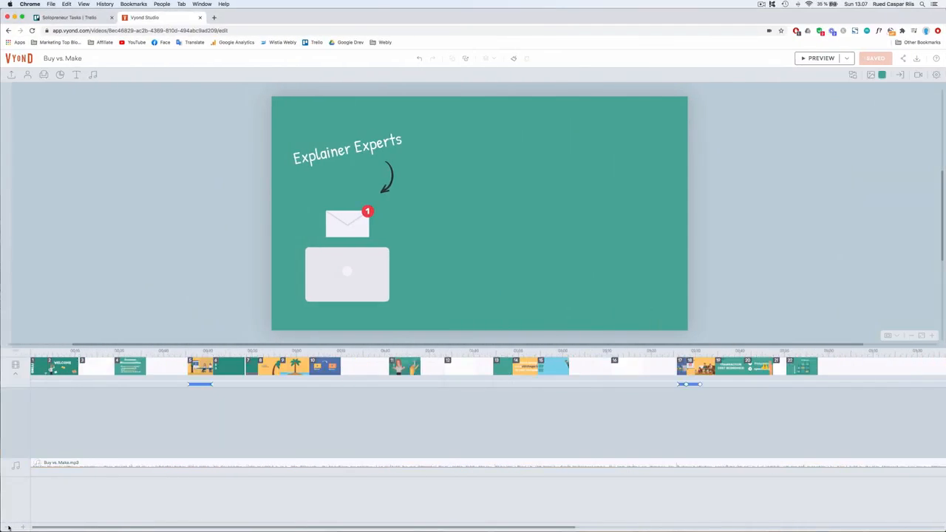
{"action": "scroll", "coordinate": [286, 360], "scroll_direction": "right", "scroll_amount": 10}
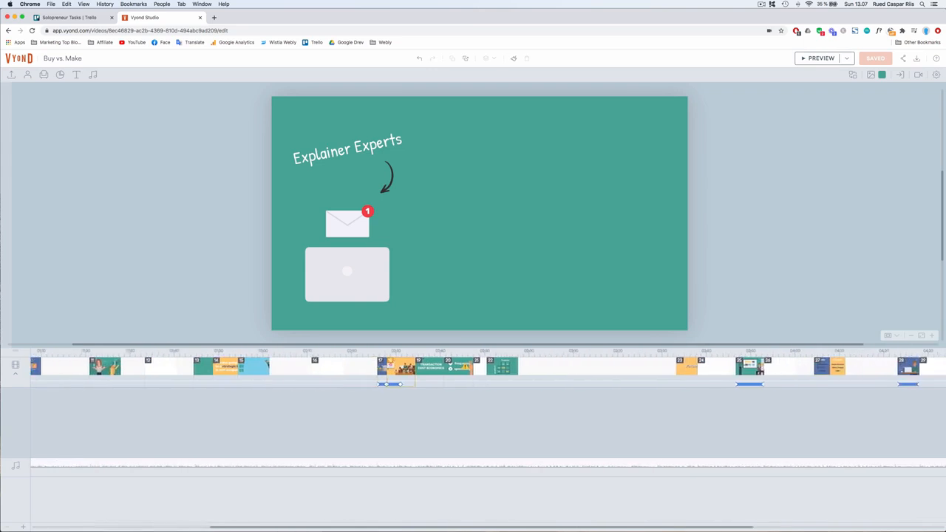
{"action": "scroll", "coordinate": [405, 371], "scroll_direction": "left", "scroll_amount": 10}
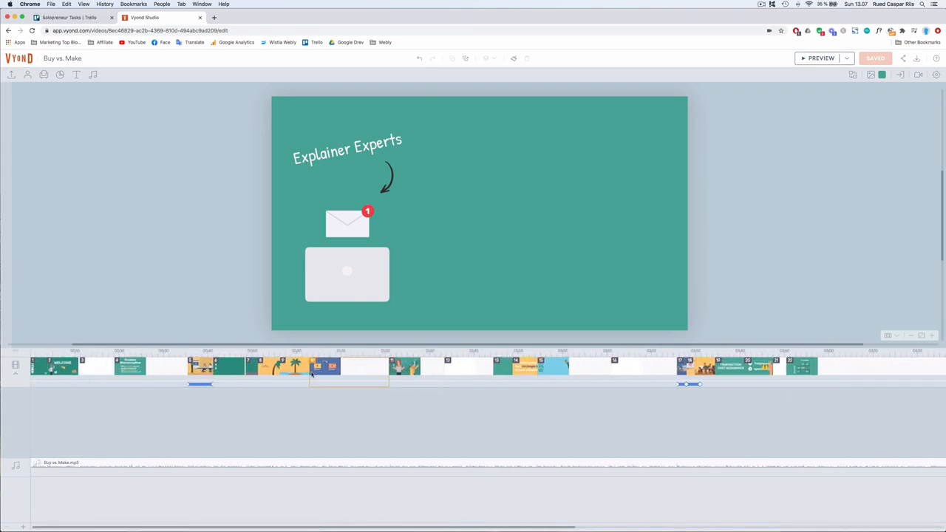
{"action": "left_click", "coordinate": [34, 370]}
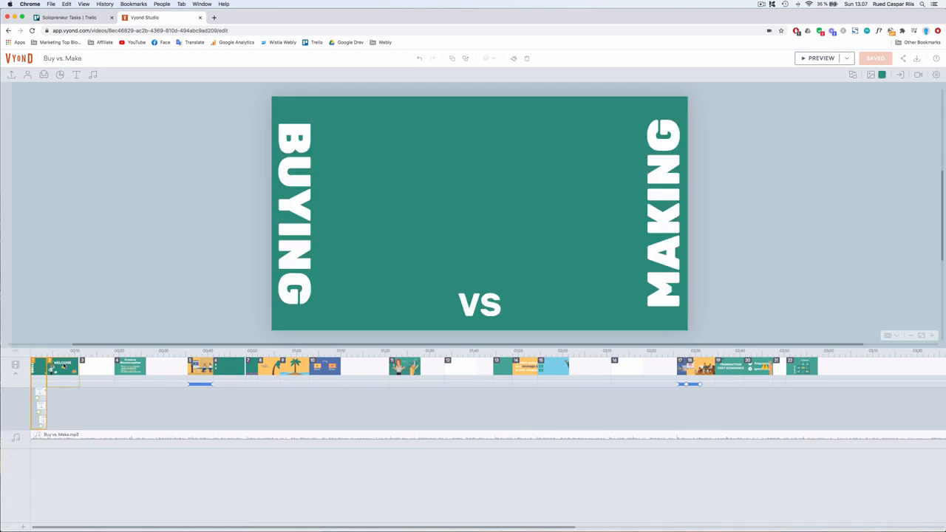
{"action": "key", "text": "space"}
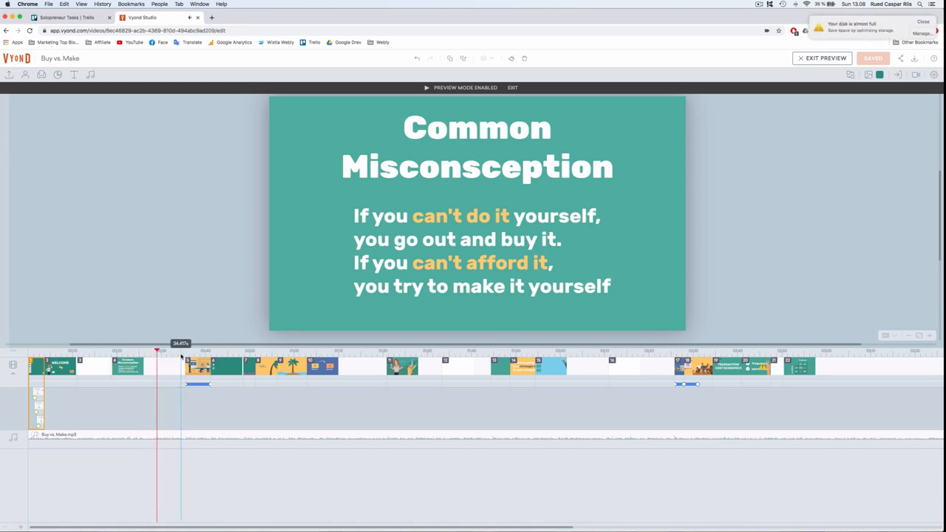
- Skip through the preview to later scenes, including the final laptop scene, and leave preview mode
{"action": "left_click", "coordinate": [182, 354]}
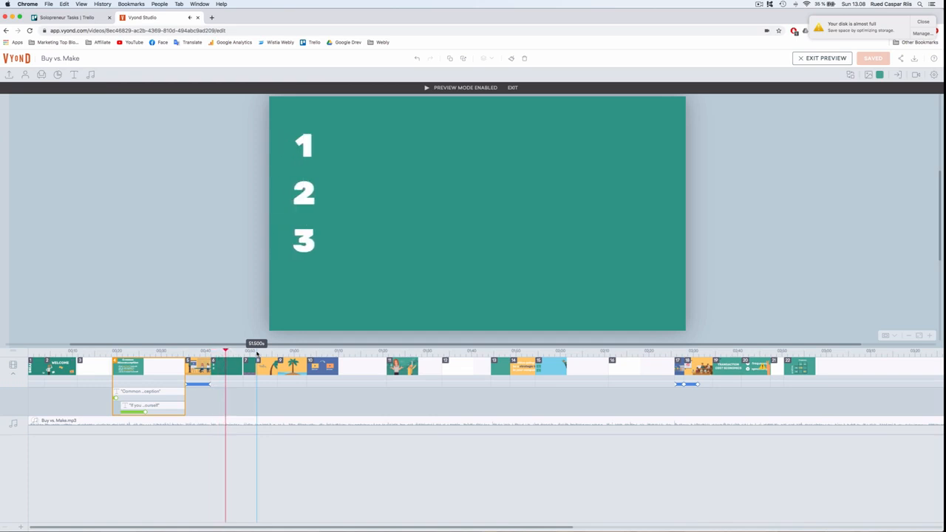
{"action": "left_click", "coordinate": [257, 353]}
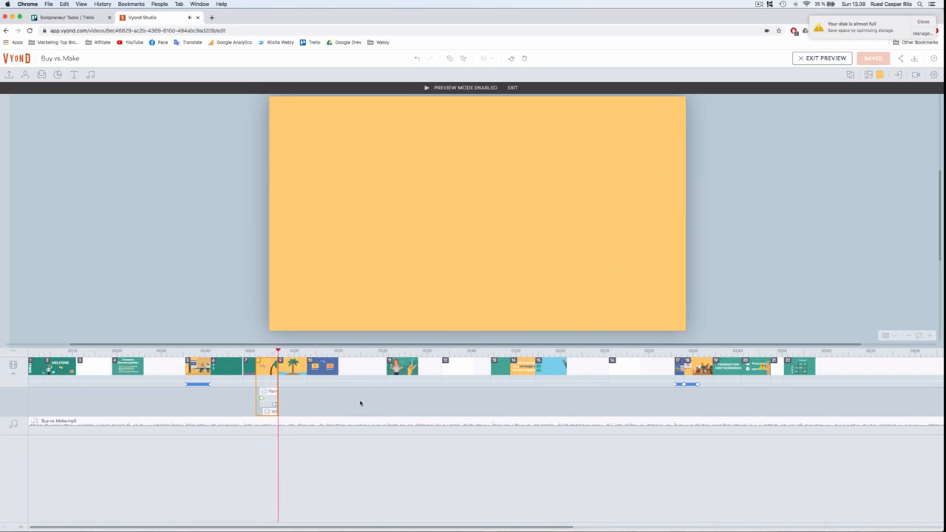
{"action": "scroll", "coordinate": [443, 386], "scroll_direction": "right", "scroll_amount": 10}
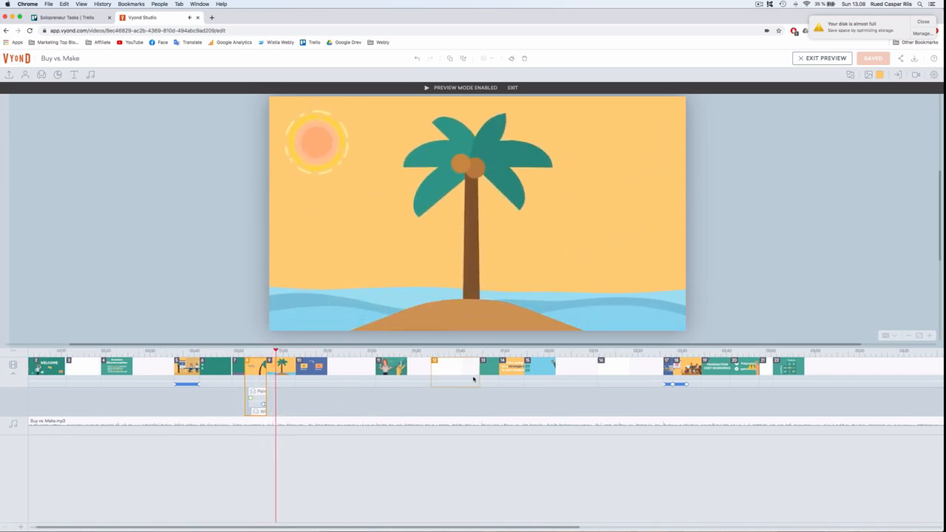
{"action": "scroll", "coordinate": [473, 379], "scroll_direction": "right", "scroll_amount": 3}
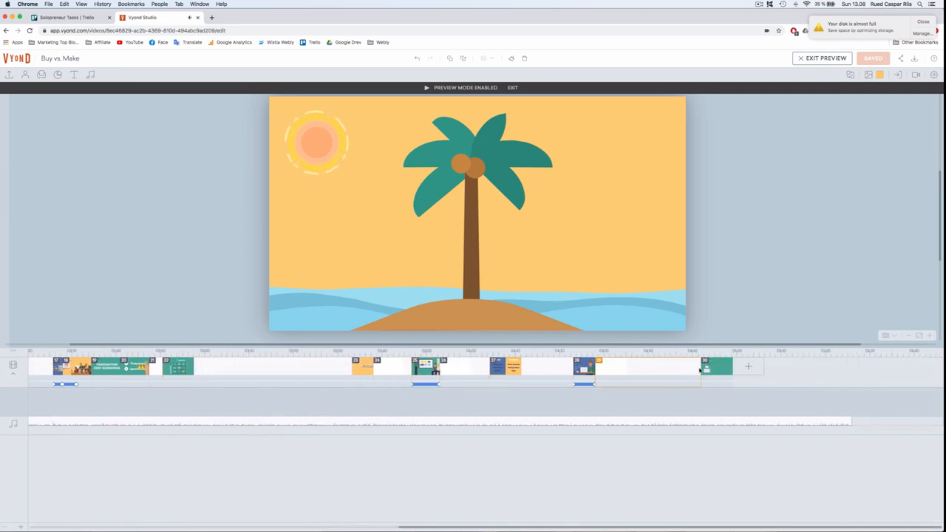
{"action": "left_click", "coordinate": [702, 354]}
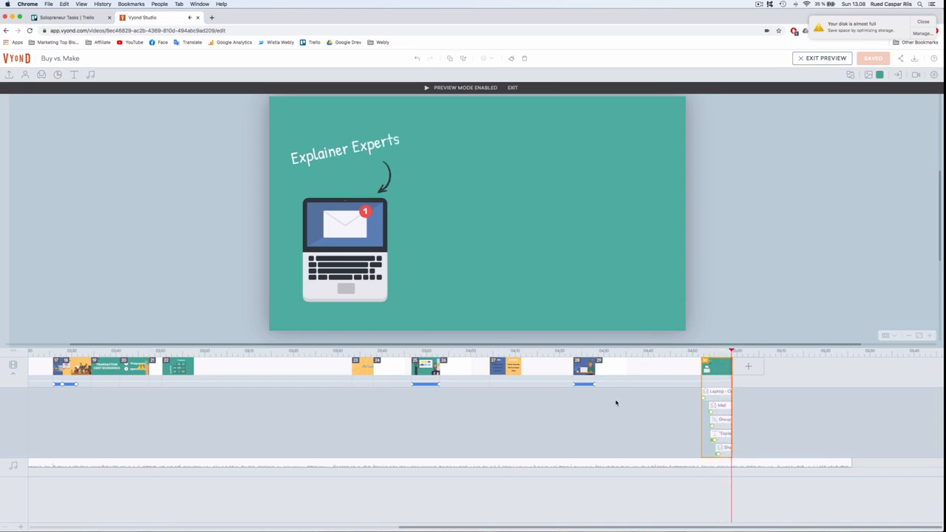
{"action": "left_click", "coordinate": [484, 398]}
{"action": "scroll", "coordinate": [451, 372], "scroll_direction": "left", "scroll_amount": 9}
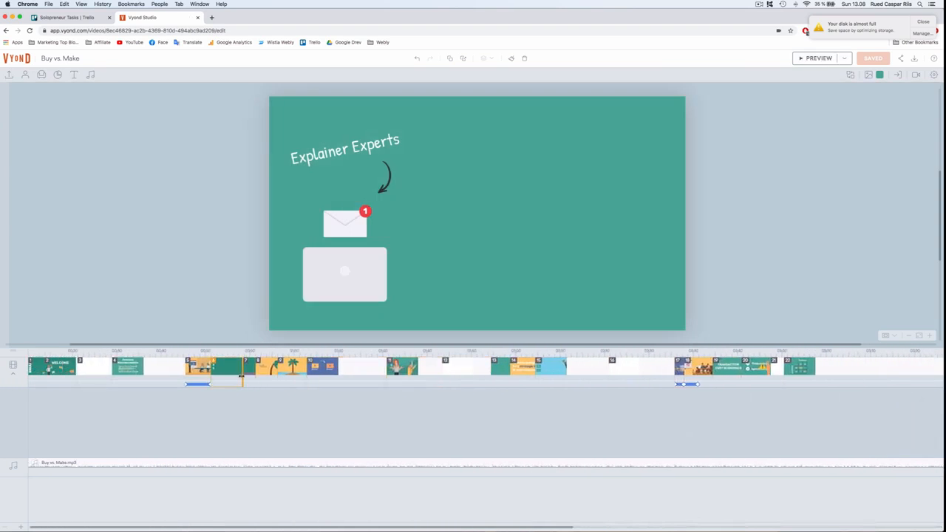
- Generate the video for download in Full HD 1080p
{"action": "left_click", "coordinate": [924, 22]}
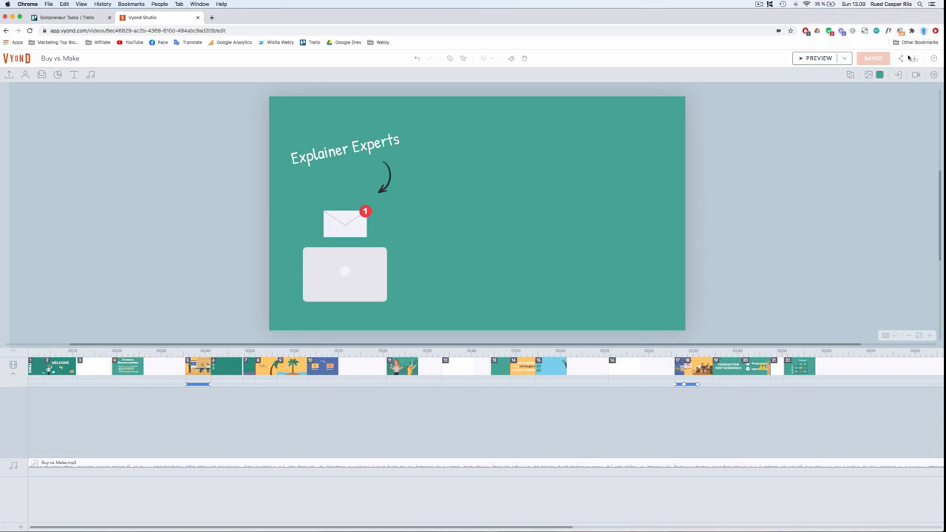
{"action": "left_click", "coordinate": [915, 62]}
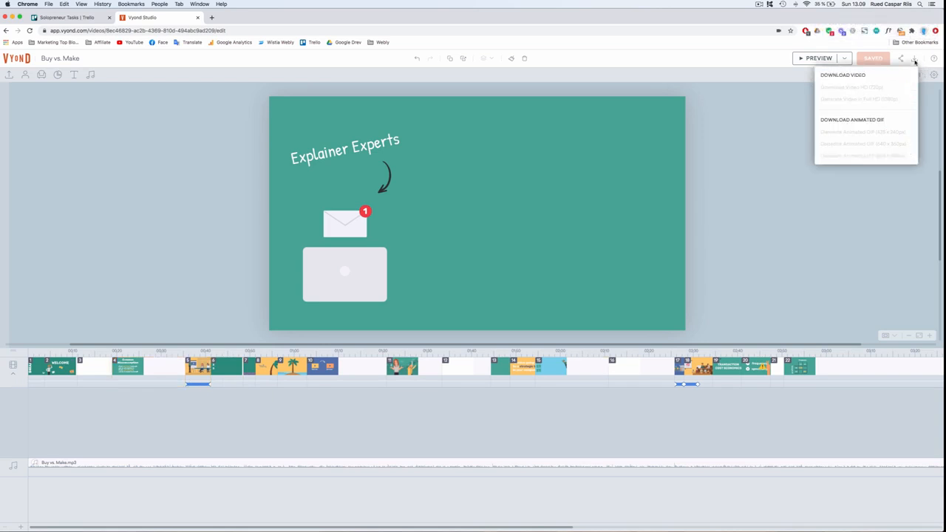
{"action": "left_click", "coordinate": [884, 102]}
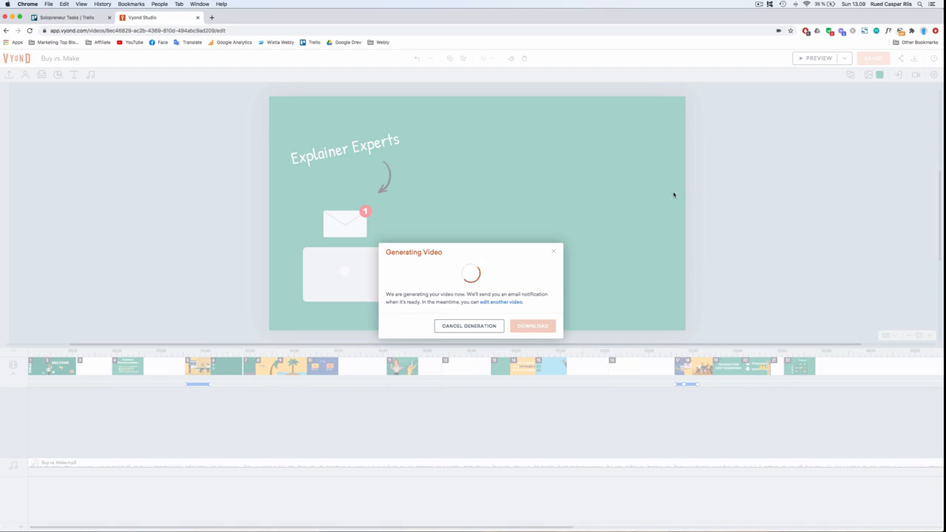
{"action": "left_click", "coordinate": [552, 253]}
- Play the iMovie project from its start to review the talking-head footage
{"action": "key", "text": "ctrl+Right"}
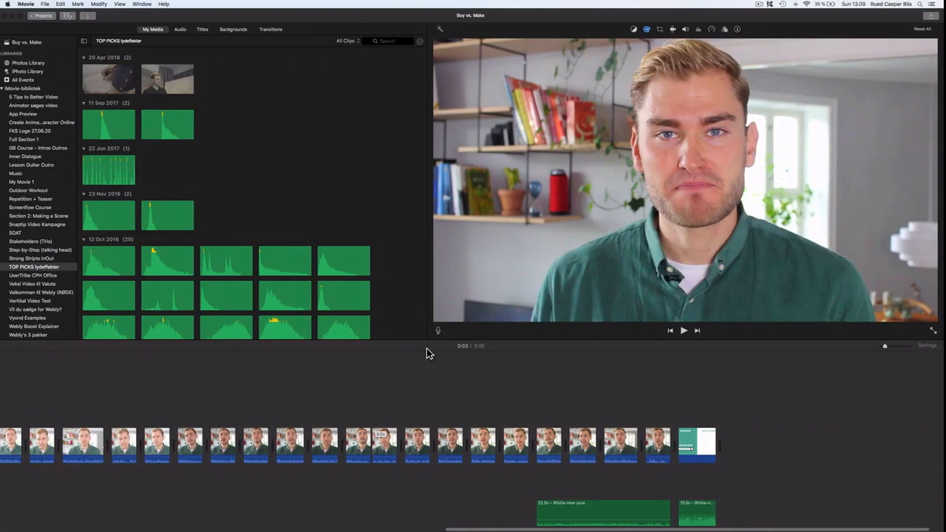
{"action": "scroll", "coordinate": [417, 377], "scroll_direction": "left", "scroll_amount": 12}
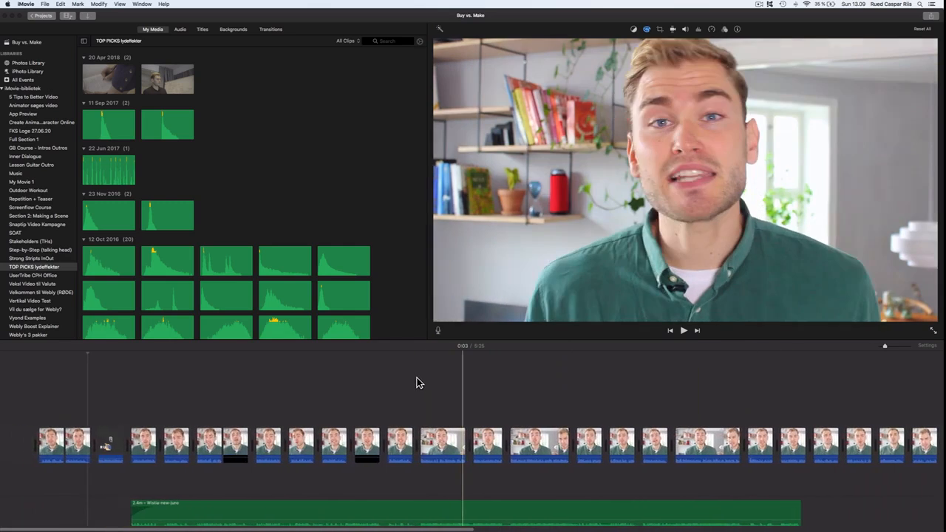
{"action": "key", "text": "space"}
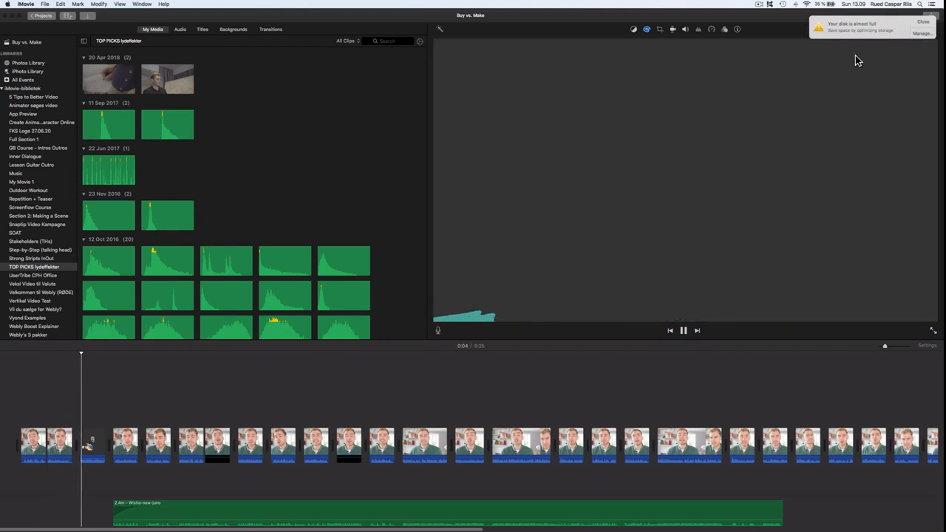
{"action": "left_click", "coordinate": [922, 23]}
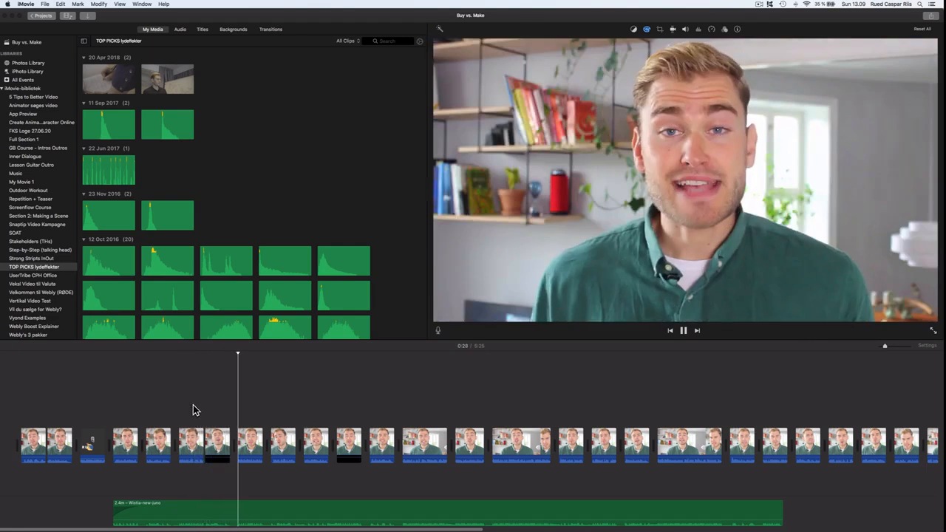
{"action": "key", "text": "space"}
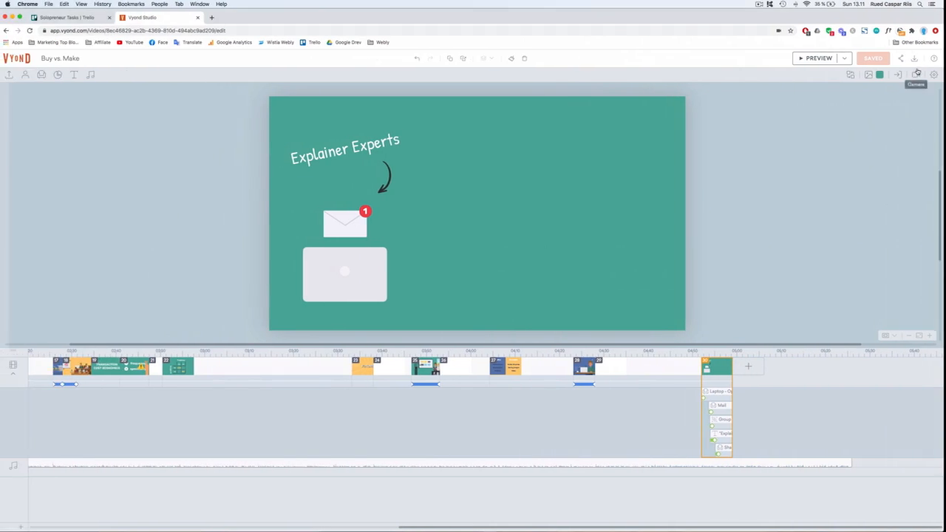
- Download the generated 1080p MP4 and import it from Downloads into the iMovie media library
{"action": "left_click", "coordinate": [916, 71]}
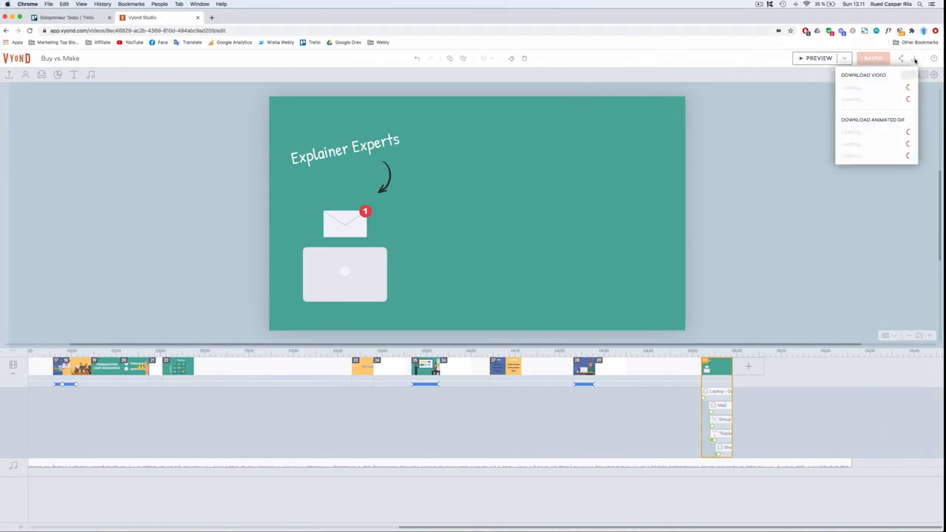
{"action": "left_click", "coordinate": [870, 103]}
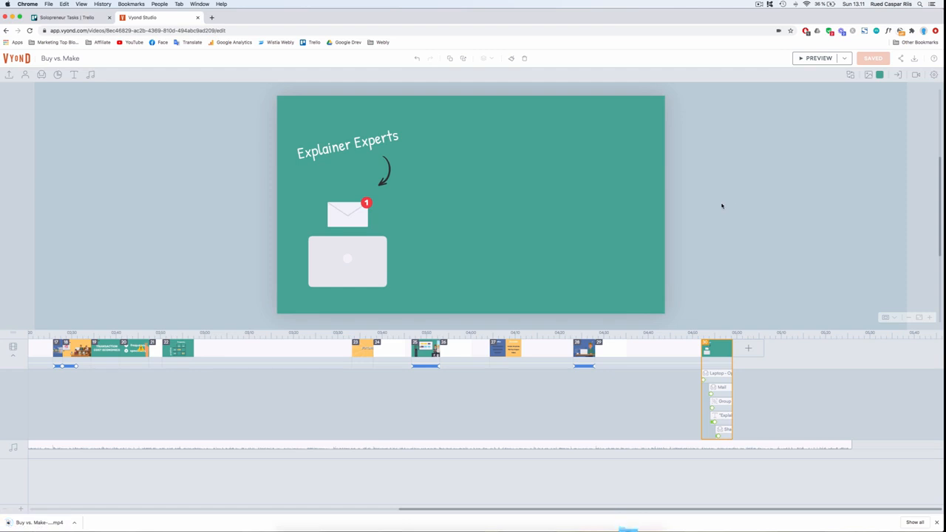
{"action": "key", "text": "ctrl+Right"}
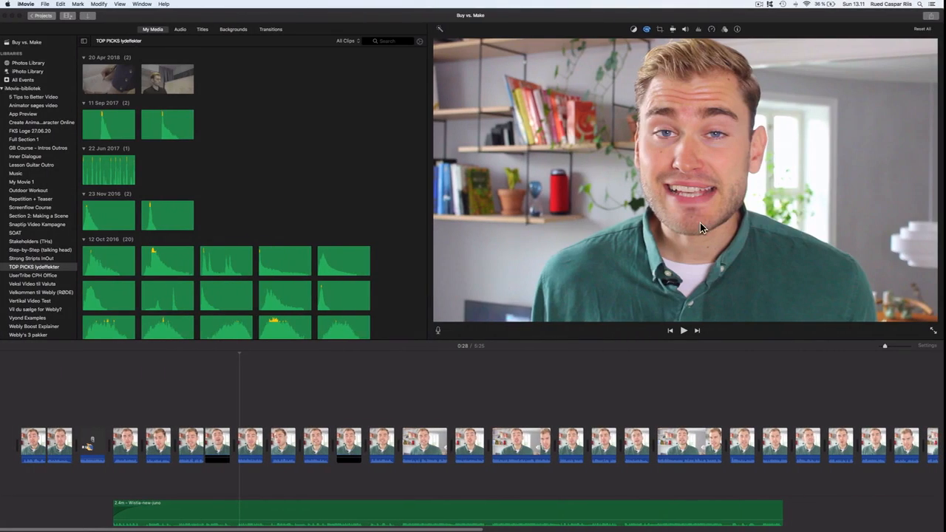
{"action": "mouse_move", "coordinate": [691, 528]}
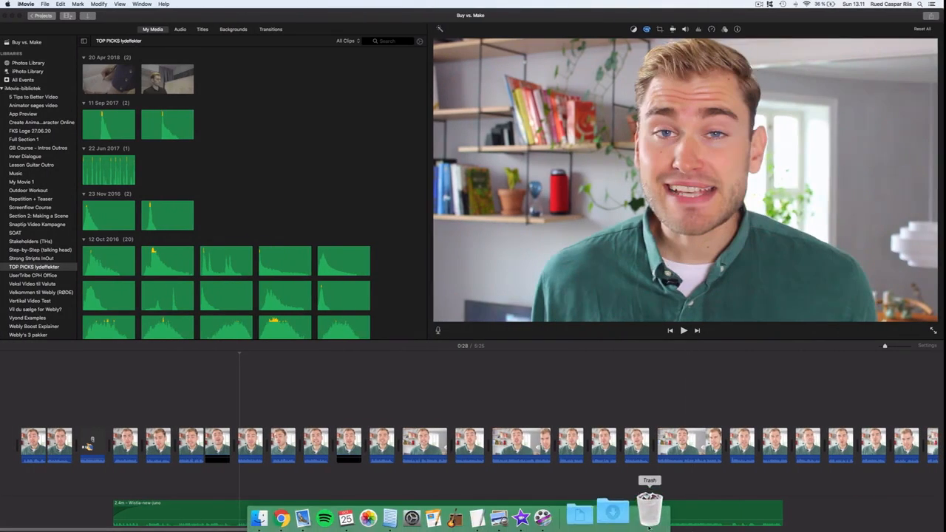
{"action": "left_click", "coordinate": [624, 512]}
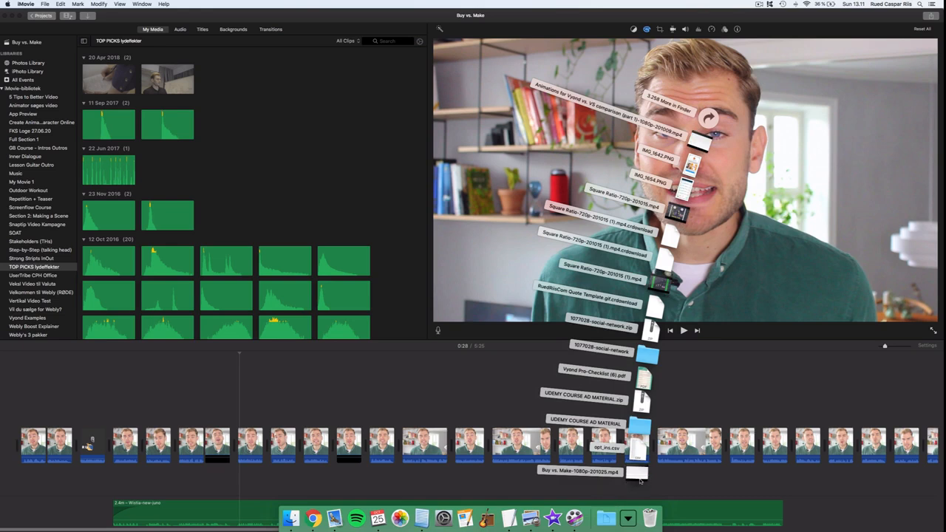
{"action": "left_click_drag", "start_coordinate": [640, 477], "coordinate": [299, 189]}
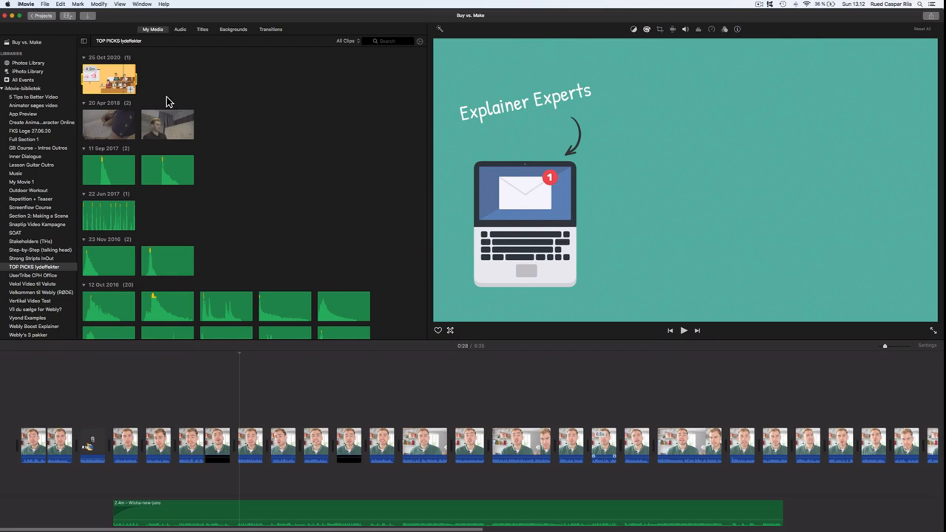
- Place the Vyond clip above the talking-head footage at the start of the timeline and play it back
{"action": "left_click_drag", "start_coordinate": [109, 252], "coordinate": [24, 408]}
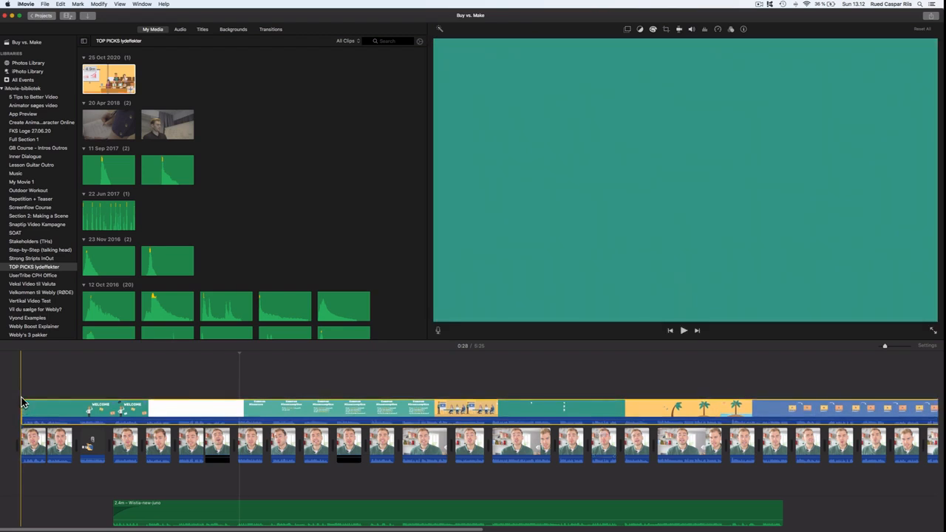
{"action": "left_click", "coordinate": [21, 393]}
{"action": "key", "text": "space"}
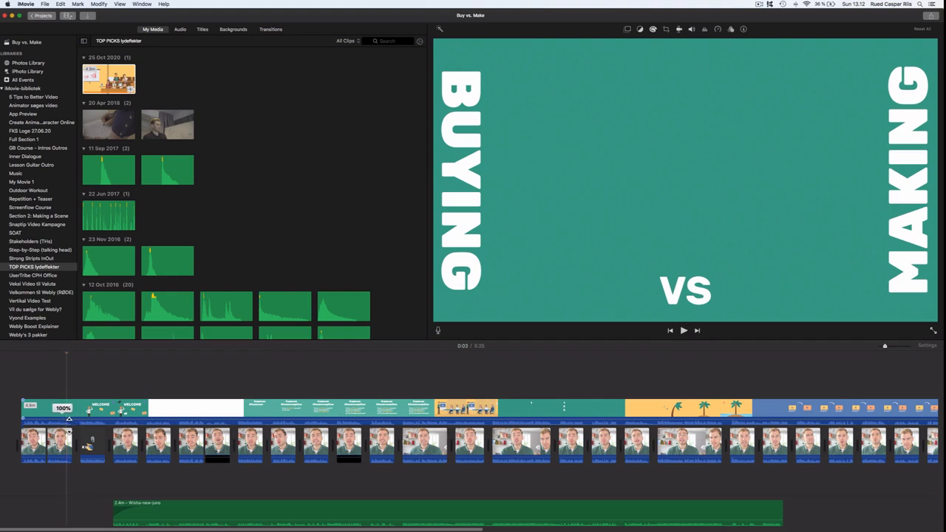
- Split the Vyond overlay clip where the opening talking-head shot ends
{"action": "left_click_drag", "start_coordinate": [69, 418], "coordinate": [68, 430]}
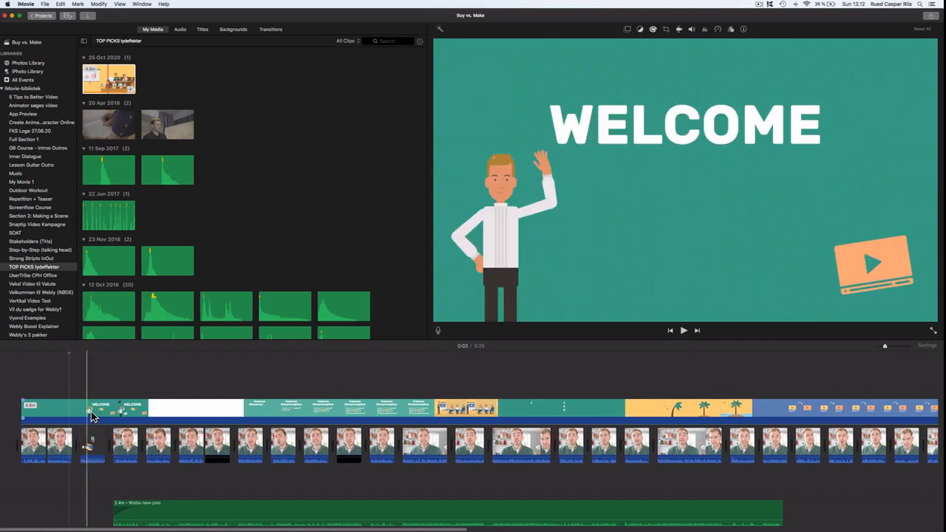
{"action": "scroll", "coordinate": [94, 415], "scroll_direction": "up", "scroll_amount": 6}
{"action": "scroll", "coordinate": [94, 416], "scroll_direction": "left", "scroll_amount": 10}
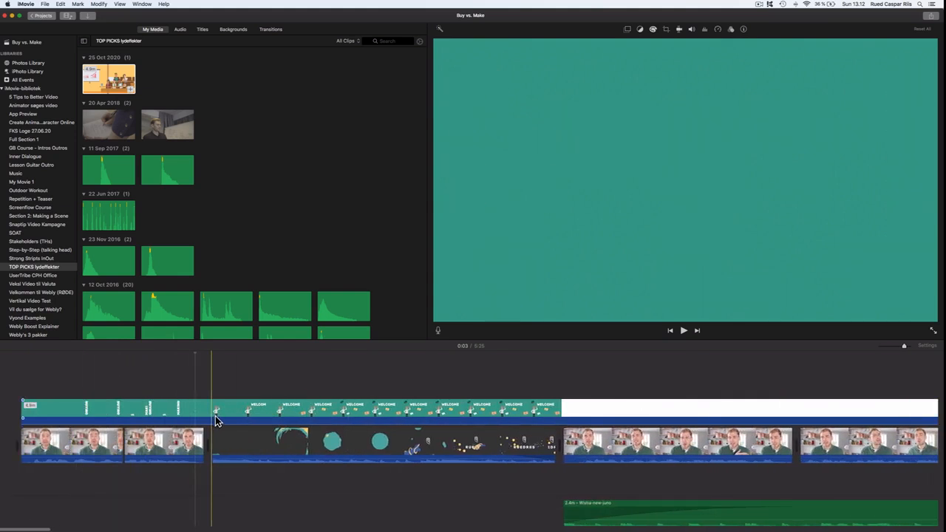
{"action": "left_click", "coordinate": [216, 419]}
{"action": "key", "text": "super+b"}
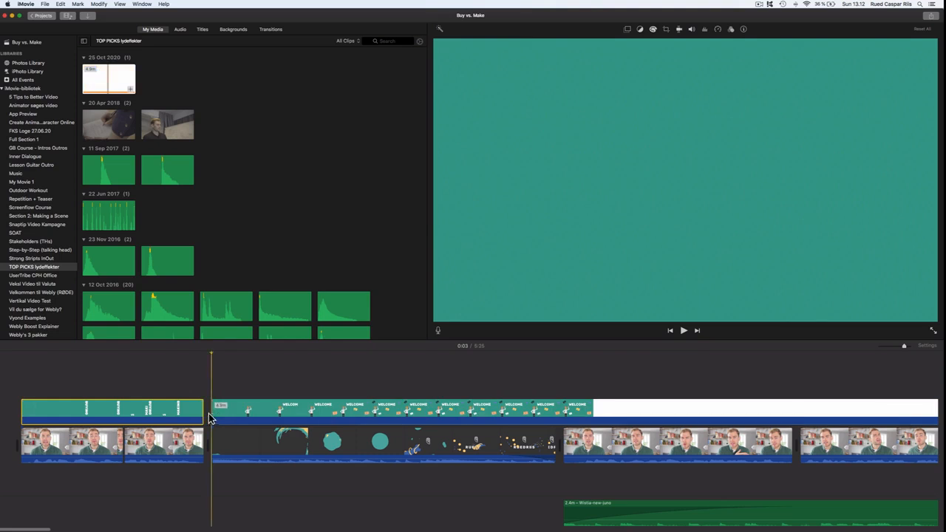
- Set the first Vyond overlay clip's video overlay mode to Green/Blue Screen
{"action": "left_click", "coordinate": [629, 30]}
{"action": "left_click", "coordinate": [599, 43]}
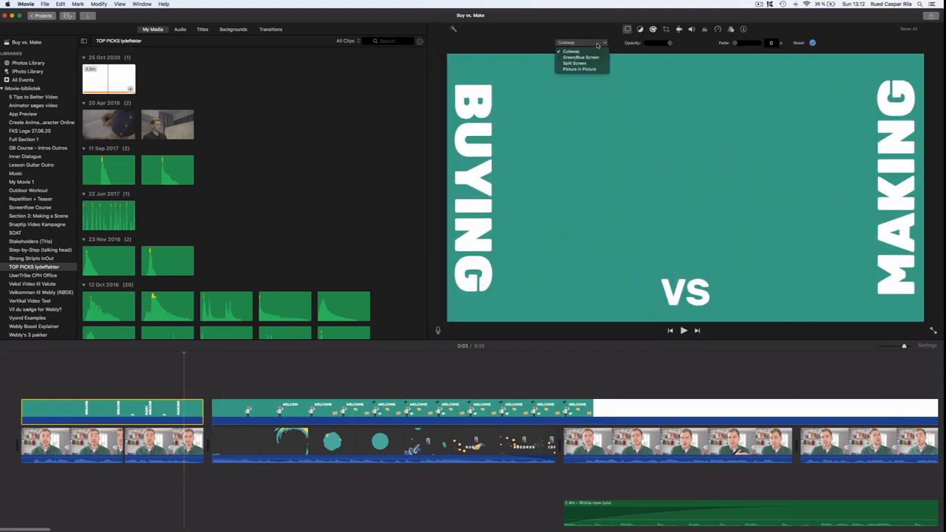
{"action": "left_click", "coordinate": [592, 58]}
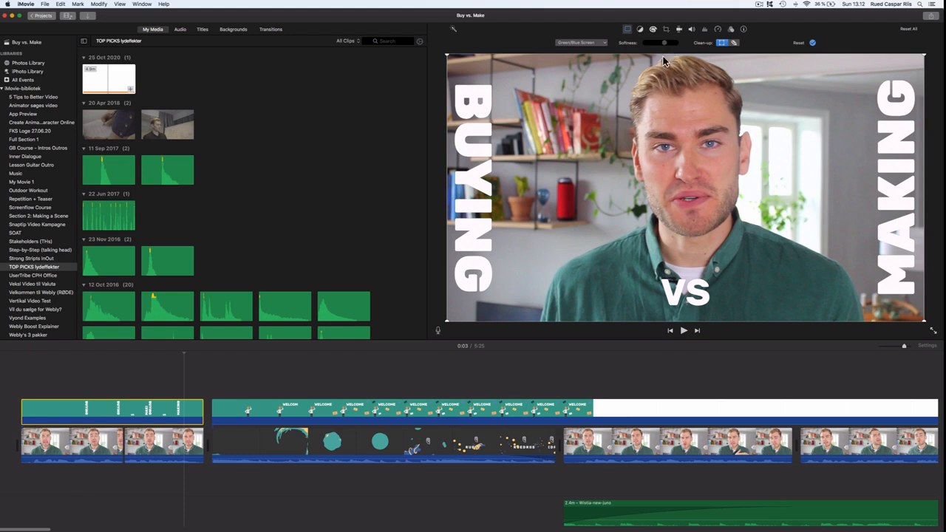
- Play from the start, split the overlay where the animated logo intro ends, and delete the overlay segment covering the intro
{"action": "left_click", "coordinate": [24, 389]}
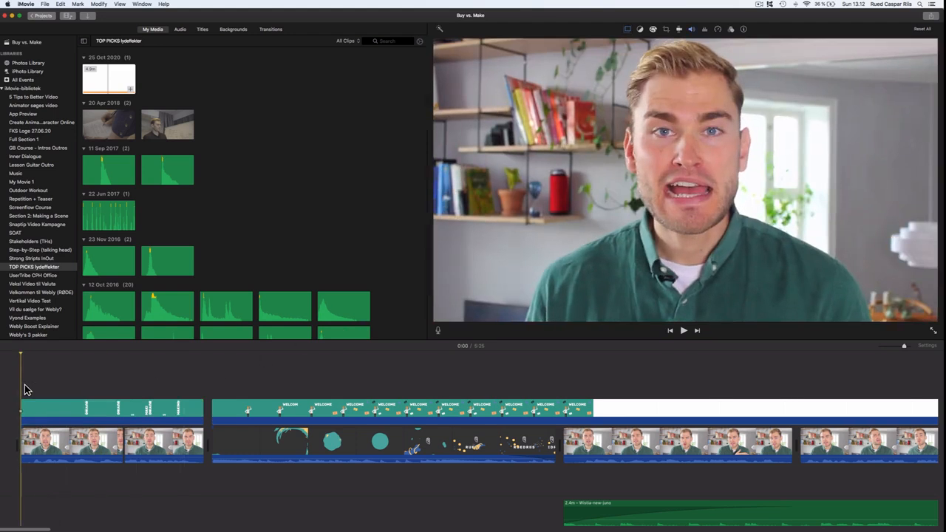
{"action": "key", "text": "space"}
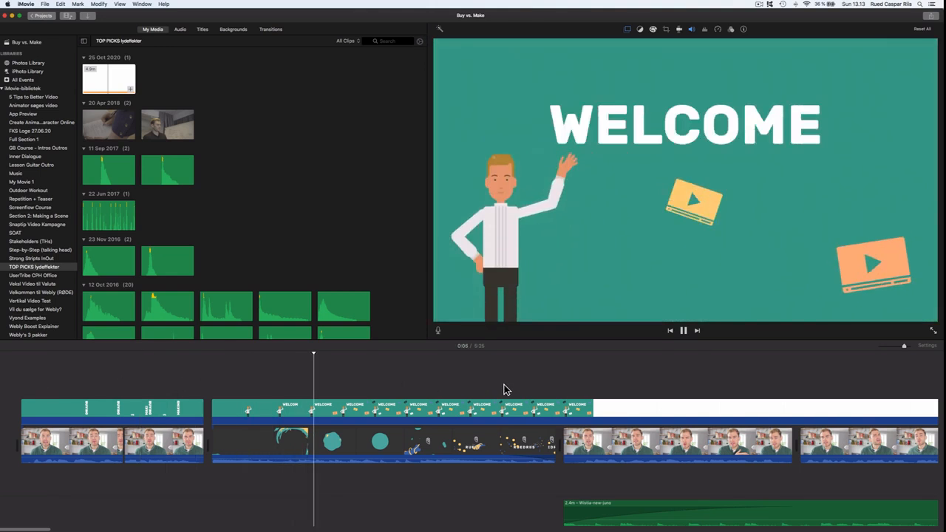
{"action": "key", "text": "space"}
{"action": "key", "text": "super+b"}
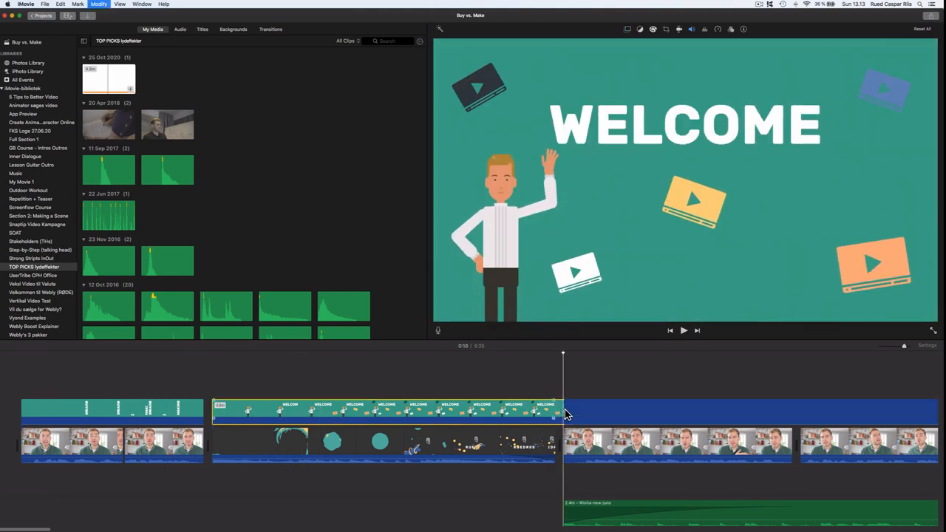
{"action": "key", "text": "Delete"}
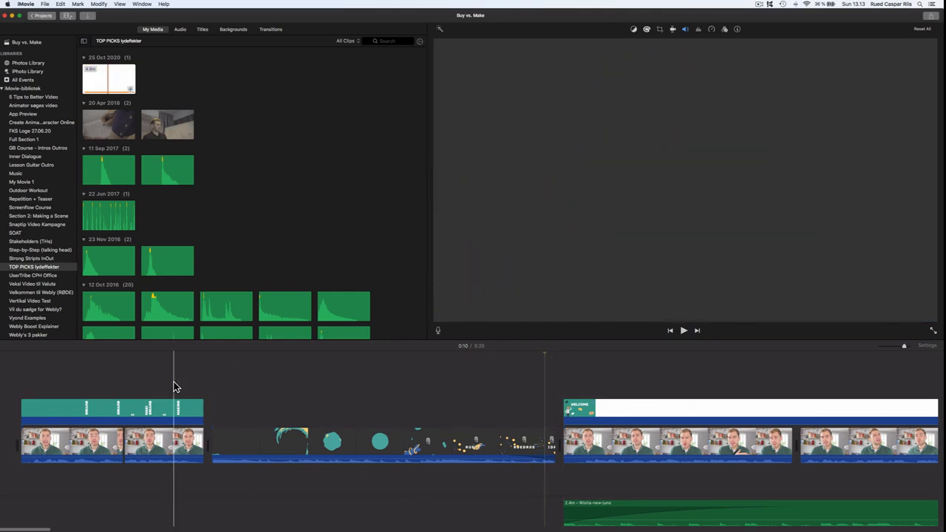
- Trim the remaining overlay's start so it begins with the next talking-head clip
{"action": "key", "text": "space"}
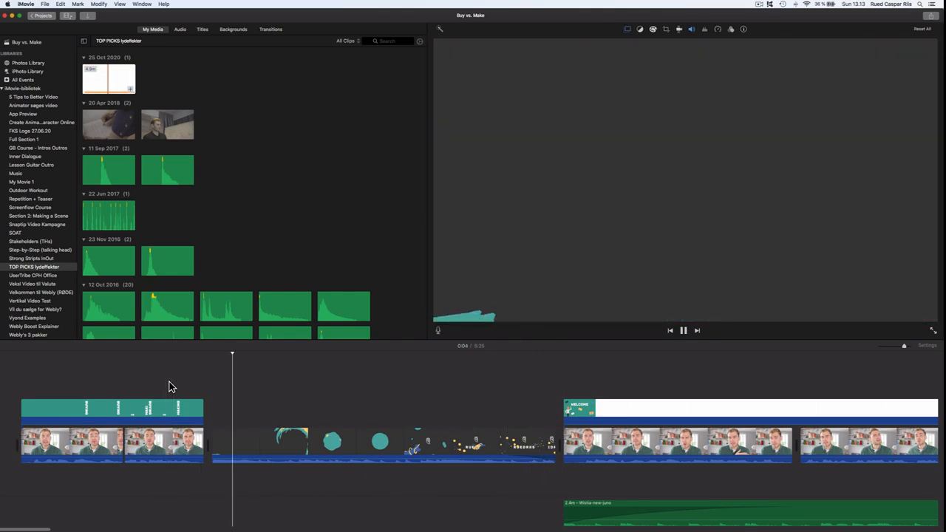
{"action": "scroll", "coordinate": [295, 383], "scroll_direction": "right", "scroll_amount": 10}
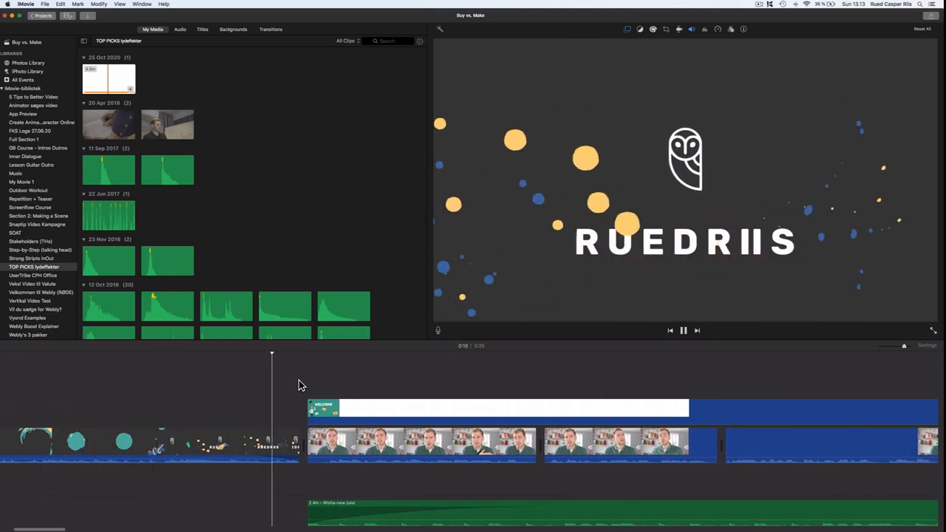
{"action": "key", "text": "space"}
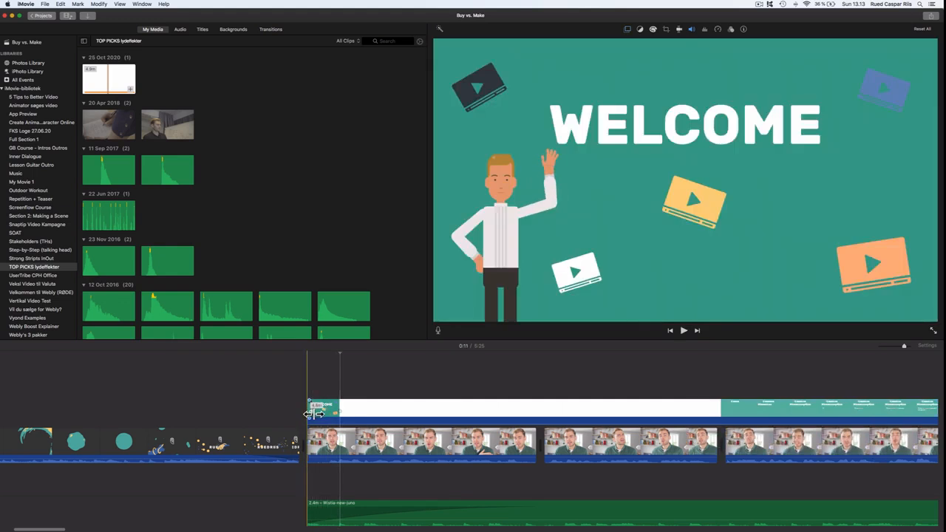
{"action": "left_click_drag", "start_coordinate": [336, 414], "coordinate": [626, 419]}
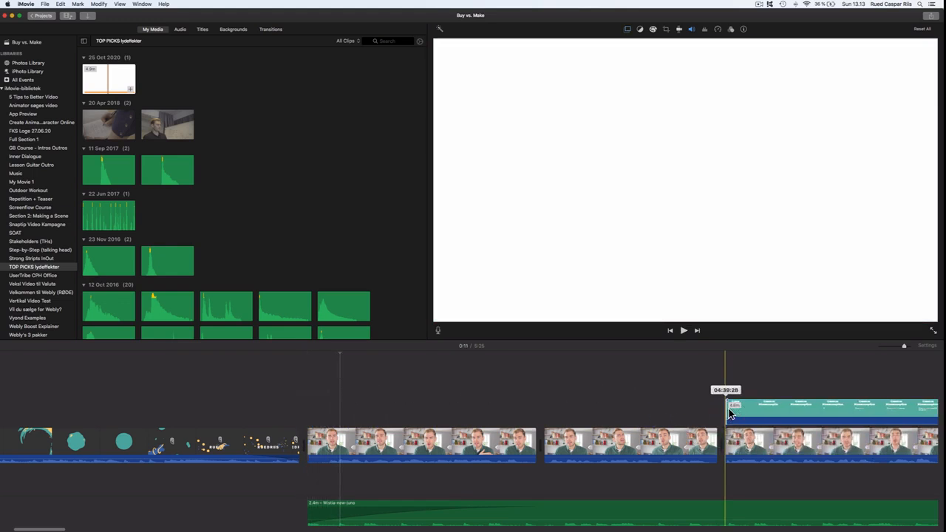
- Trim the overlay's start further so it opens on the Common Misconception scene, and play it back
{"action": "key", "text": "space"}
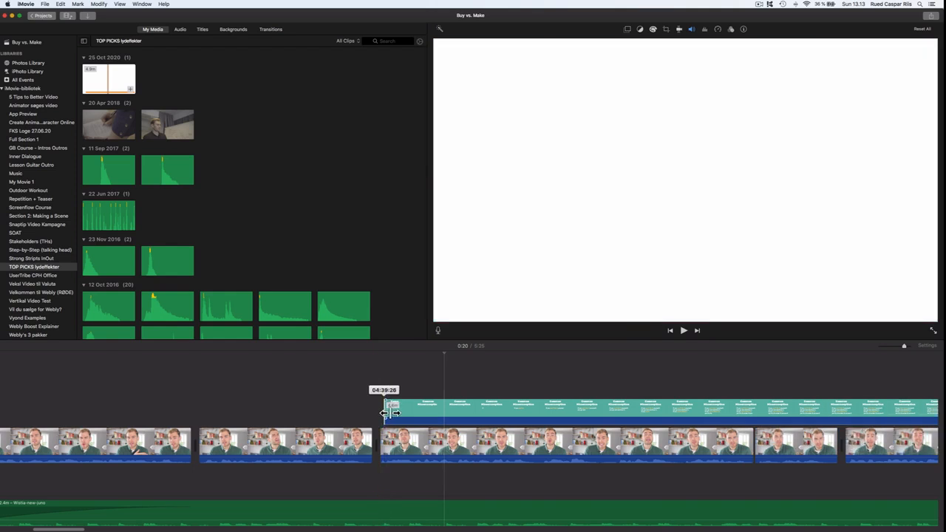
{"action": "left_click_drag", "start_coordinate": [384, 412], "coordinate": [488, 417]}
{"action": "key", "text": "space"}
{"action": "scroll", "coordinate": [338, 385], "scroll_direction": "right", "scroll_amount": 2}
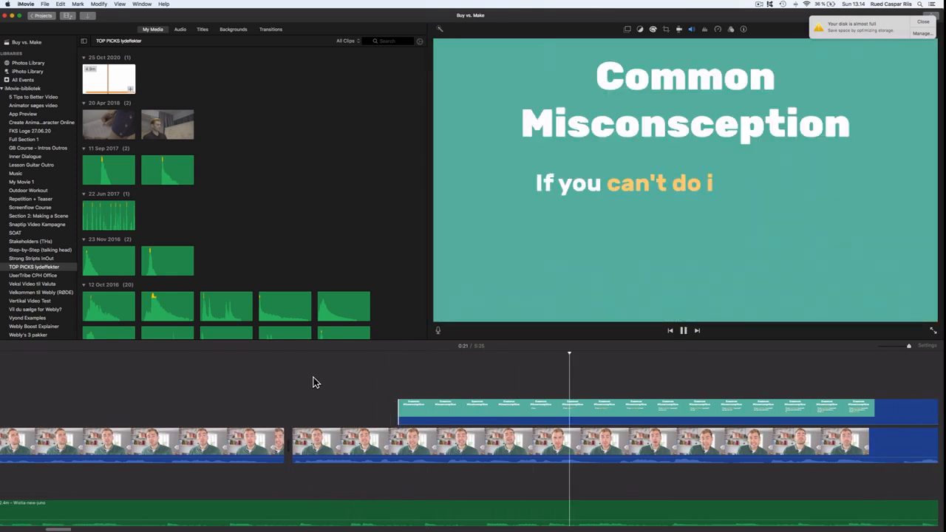
- Split the overlay after the Common Misconception scene and trim the next part's start to the following talking-head clip
{"action": "scroll", "coordinate": [314, 381], "scroll_direction": "right", "scroll_amount": 5}
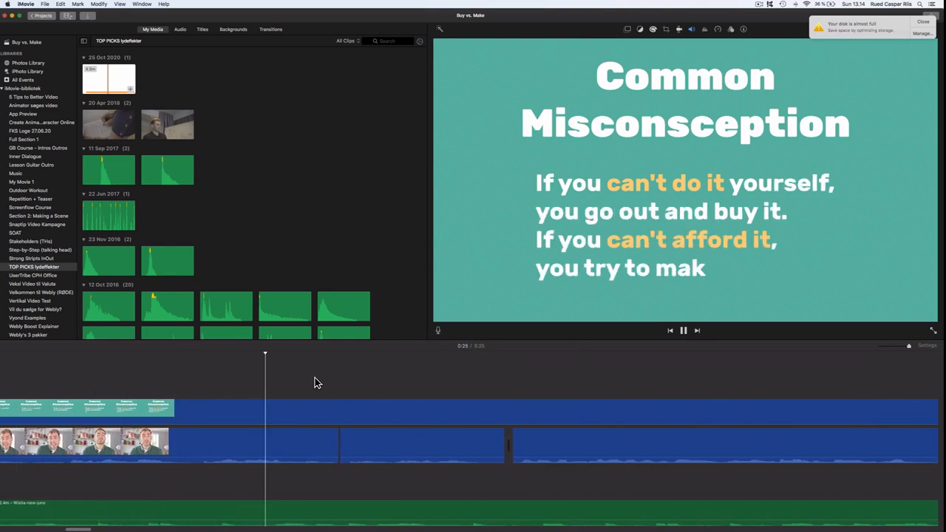
{"action": "scroll", "coordinate": [321, 383], "scroll_direction": "right", "scroll_amount": 2}
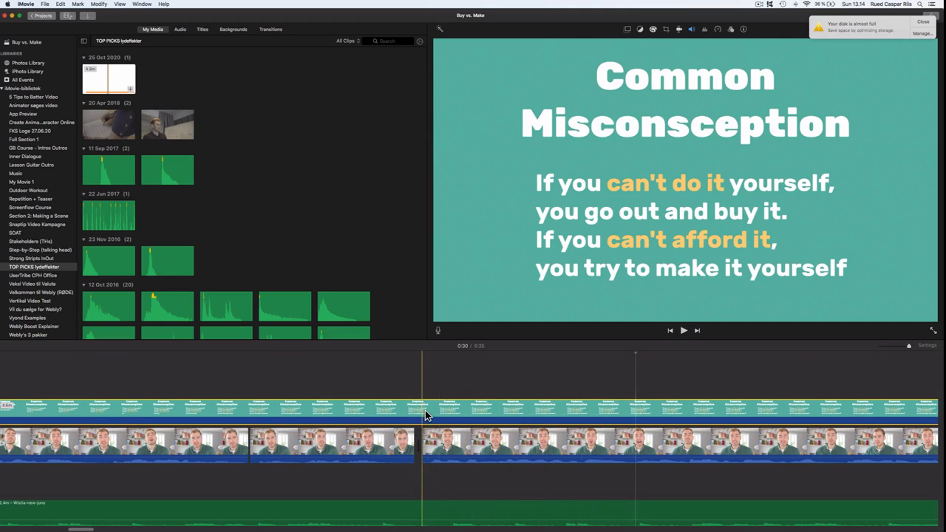
{"action": "left_click", "coordinate": [425, 416]}
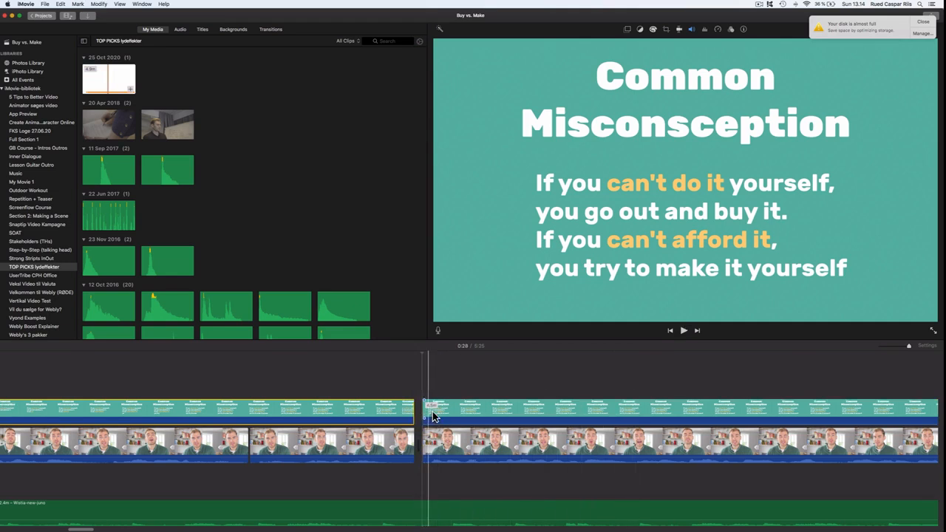
{"action": "scroll", "coordinate": [433, 416], "scroll_direction": "right", "scroll_amount": 5}
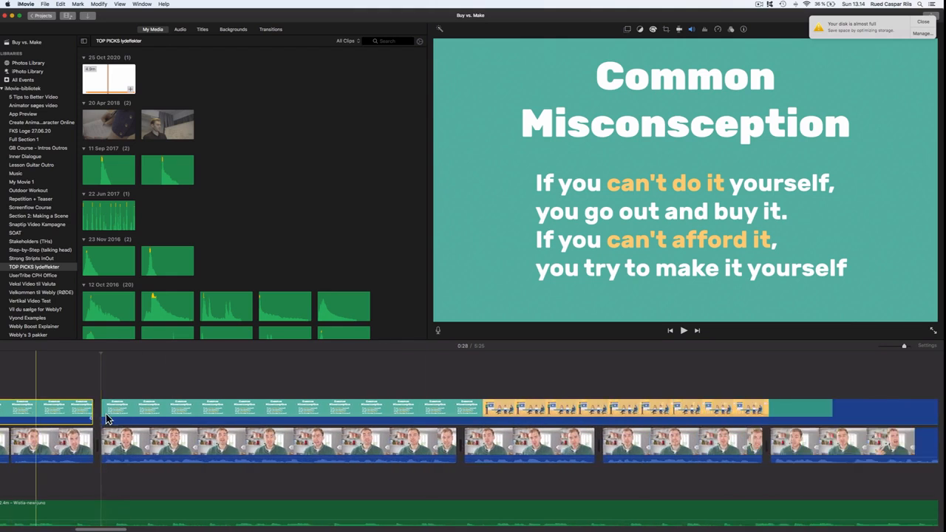
{"action": "left_click_drag", "start_coordinate": [105, 419], "coordinate": [461, 411]}
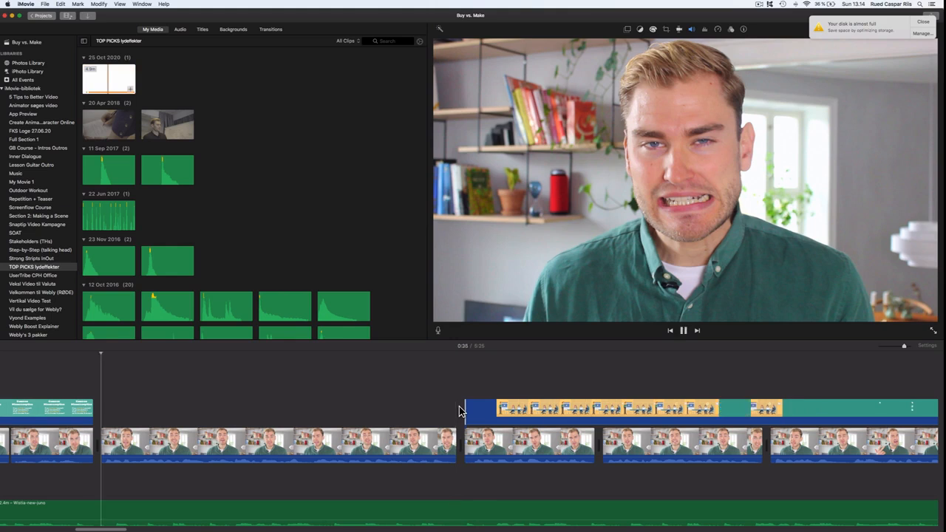
- Nudge the office-scene overlay's start slightly later twice, replaying to check the timing
{"action": "scroll", "coordinate": [460, 412], "scroll_direction": "right", "scroll_amount": 1}
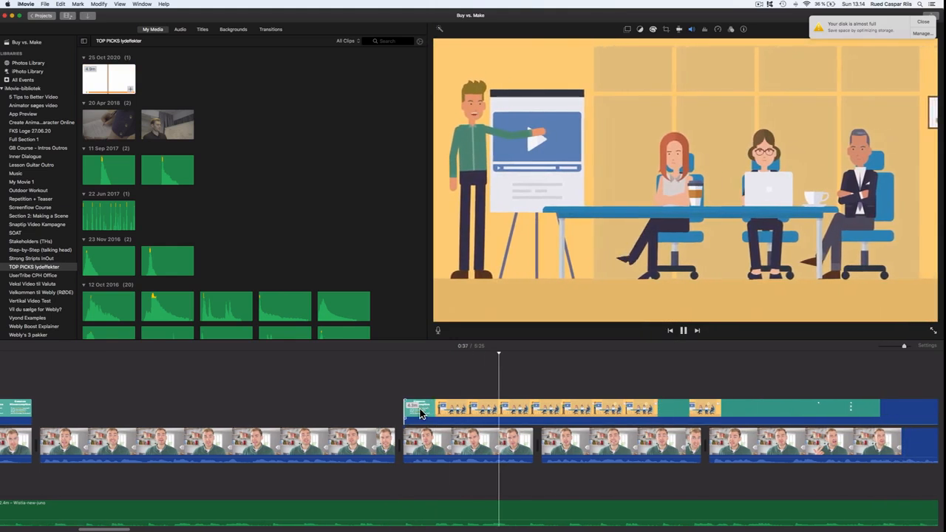
{"action": "key", "text": "space"}
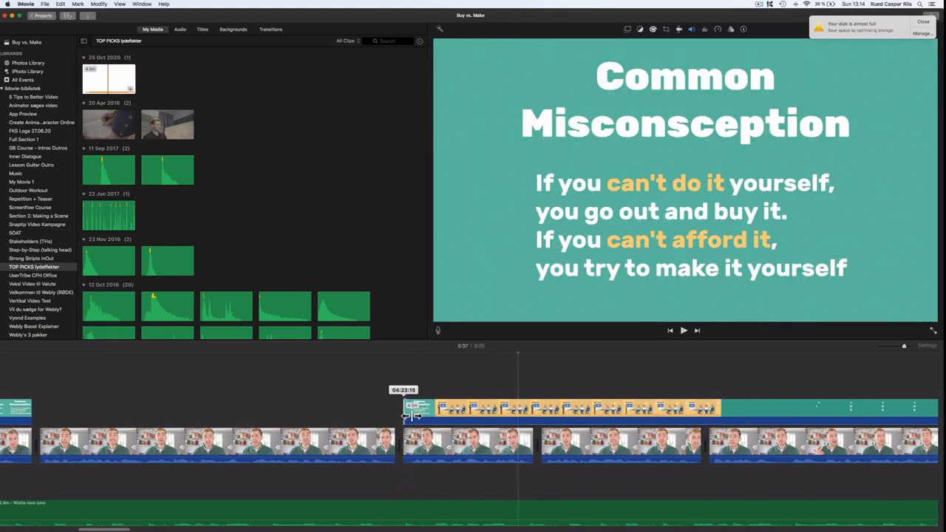
{"action": "left_click_drag", "start_coordinate": [419, 416], "coordinate": [430, 414]}
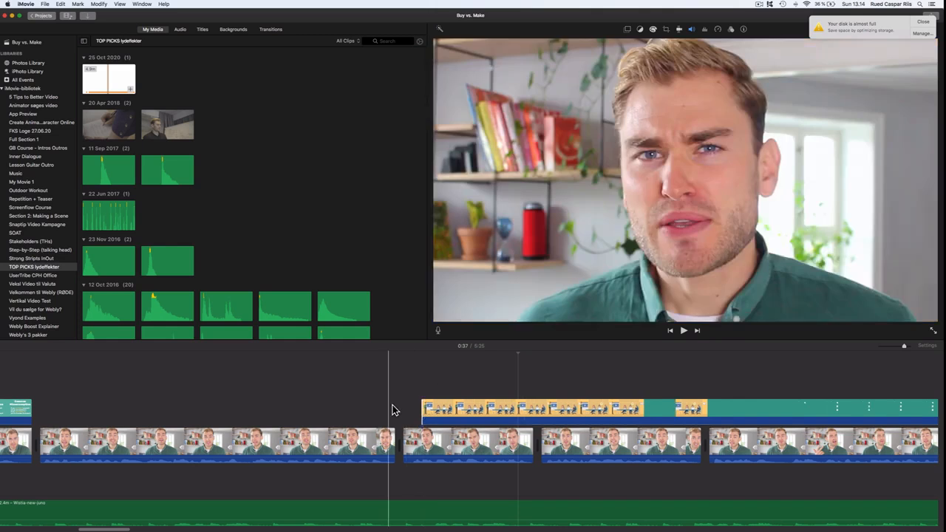
{"action": "key", "text": "space"}
{"action": "scroll", "coordinate": [392, 410], "scroll_direction": "right", "scroll_amount": 3}
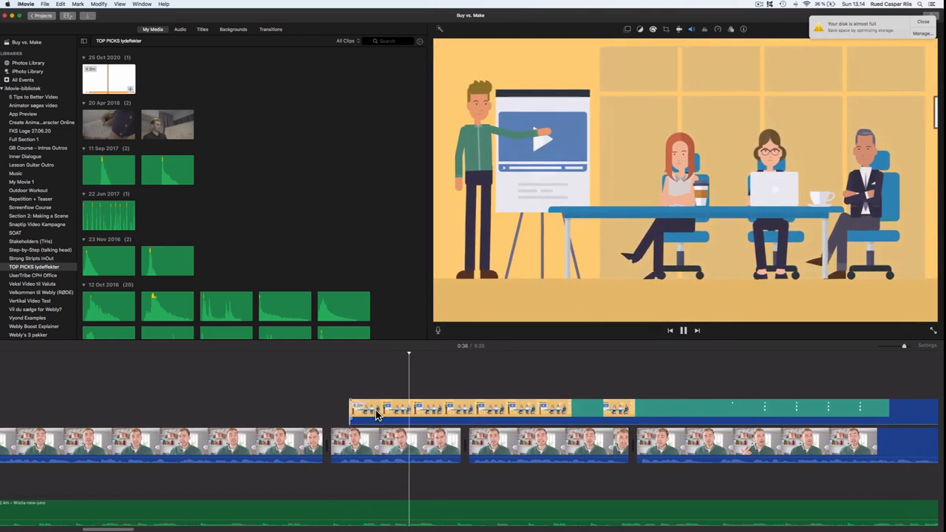
{"action": "key", "text": "space"}
{"action": "left_click_drag", "start_coordinate": [357, 418], "coordinate": [370, 417]}
{"action": "key", "text": "space"}
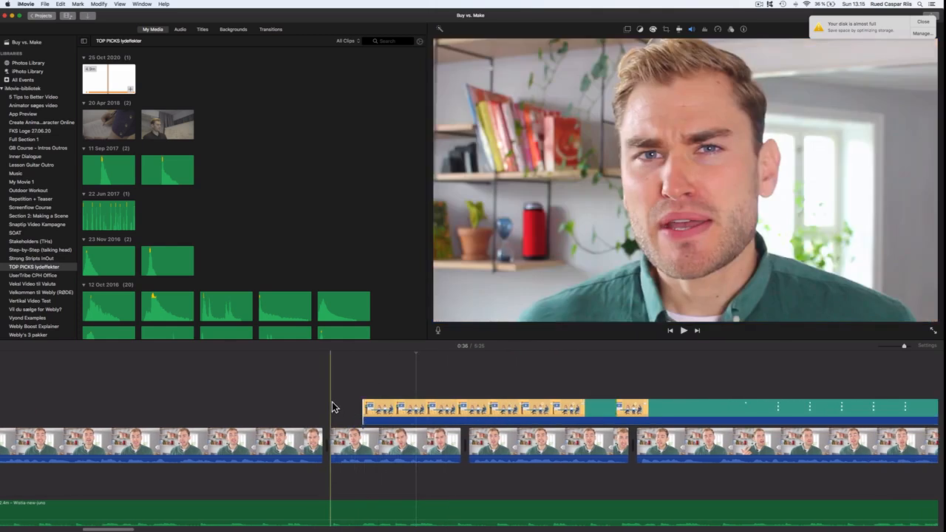
- Split the overlay after the office scene and trim the next teal part's start later
{"action": "scroll", "coordinate": [343, 399], "scroll_direction": "right", "scroll_amount": 6}
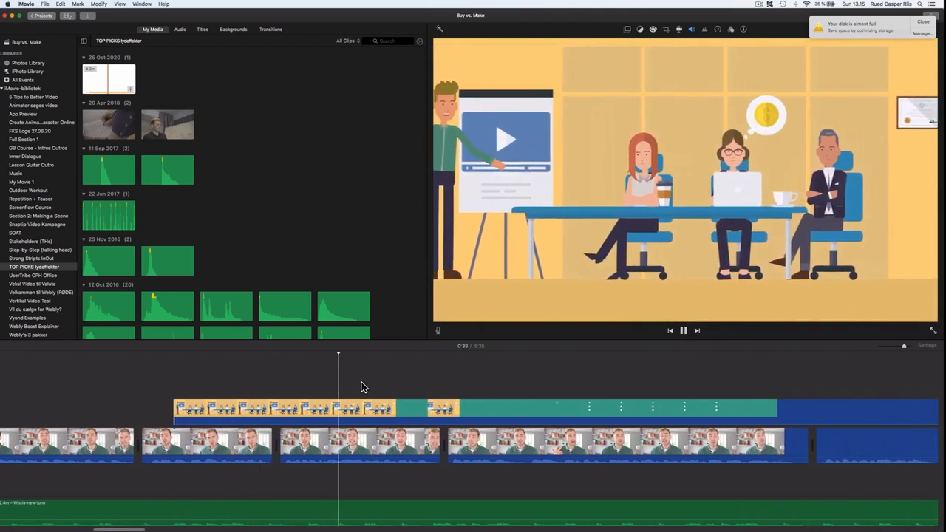
{"action": "scroll", "coordinate": [363, 385], "scroll_direction": "right", "scroll_amount": 2}
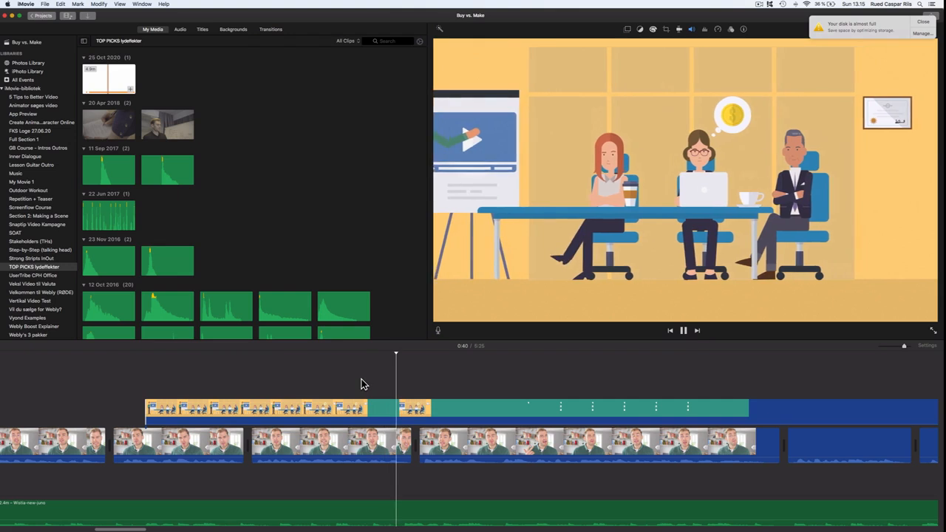
{"action": "left_click", "coordinate": [421, 409]}
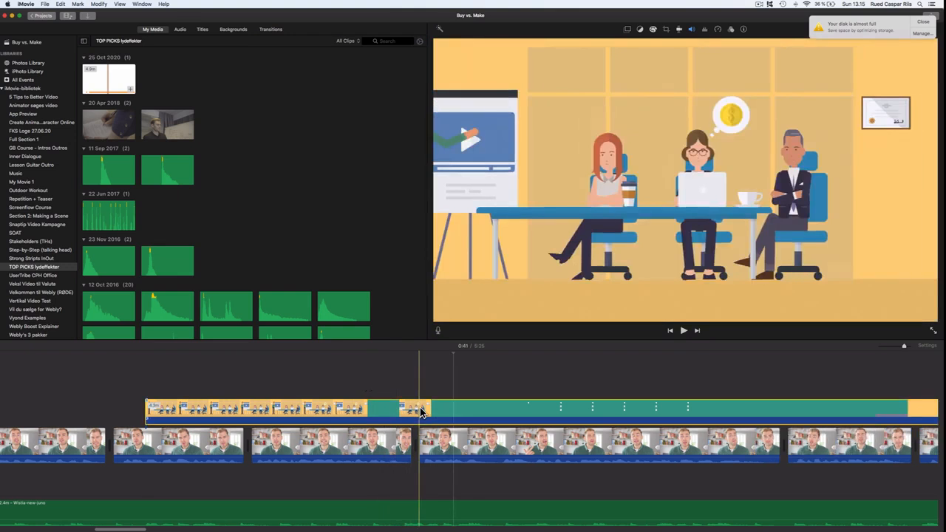
{"action": "key", "text": "super+b"}
{"action": "left_click_drag", "start_coordinate": [427, 412], "coordinate": [471, 414]}
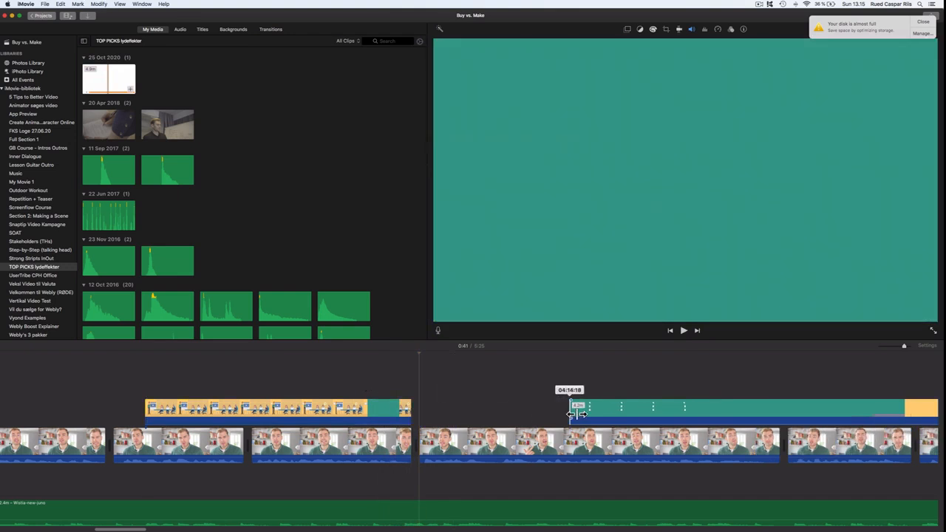
- Split the teal overlay where the beach scene begins
{"action": "scroll", "coordinate": [509, 405], "scroll_direction": "right", "scroll_amount": 5}
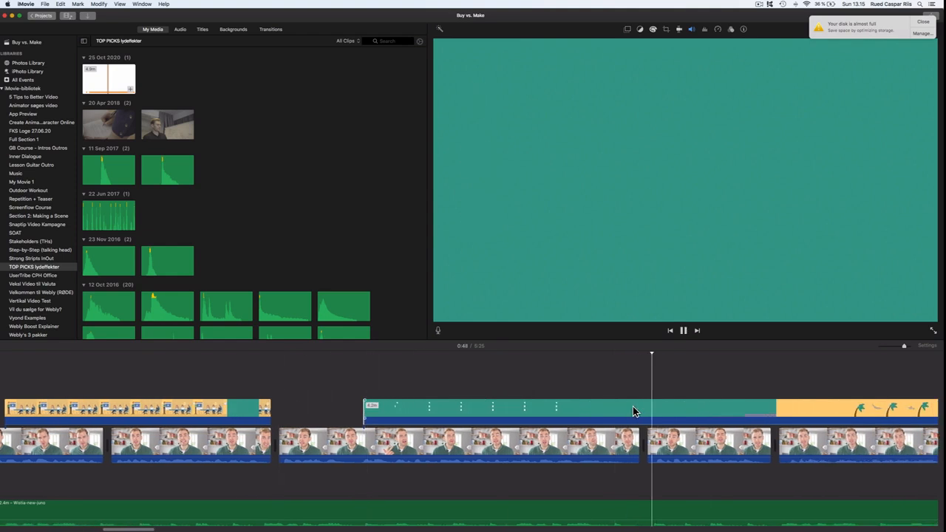
{"action": "scroll", "coordinate": [627, 411], "scroll_direction": "right", "scroll_amount": 3}
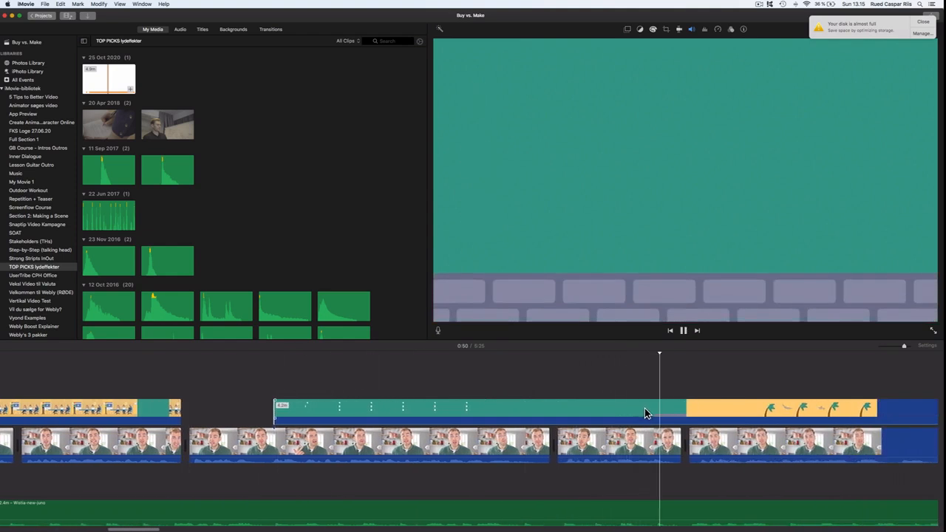
{"action": "scroll", "coordinate": [650, 411], "scroll_direction": "right", "scroll_amount": 2}
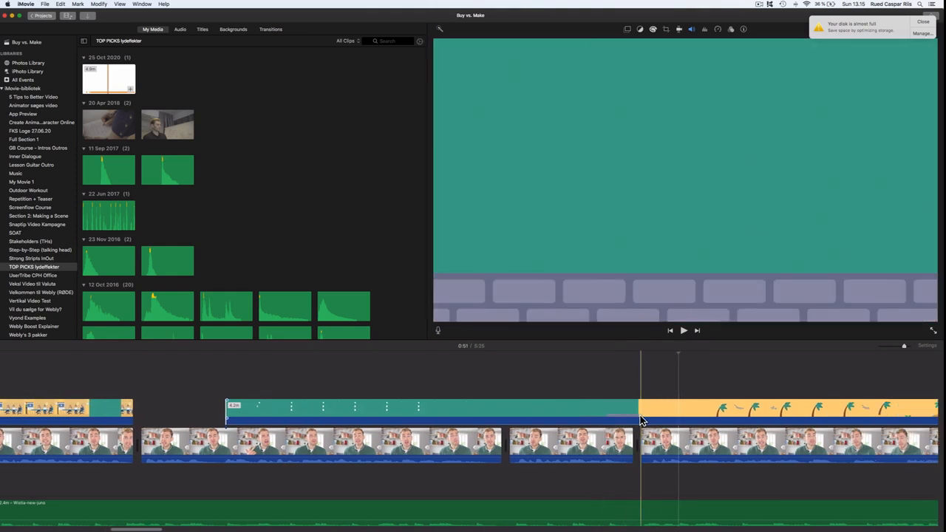
{"action": "left_click", "coordinate": [644, 415]}
{"action": "key", "text": "super+b"}
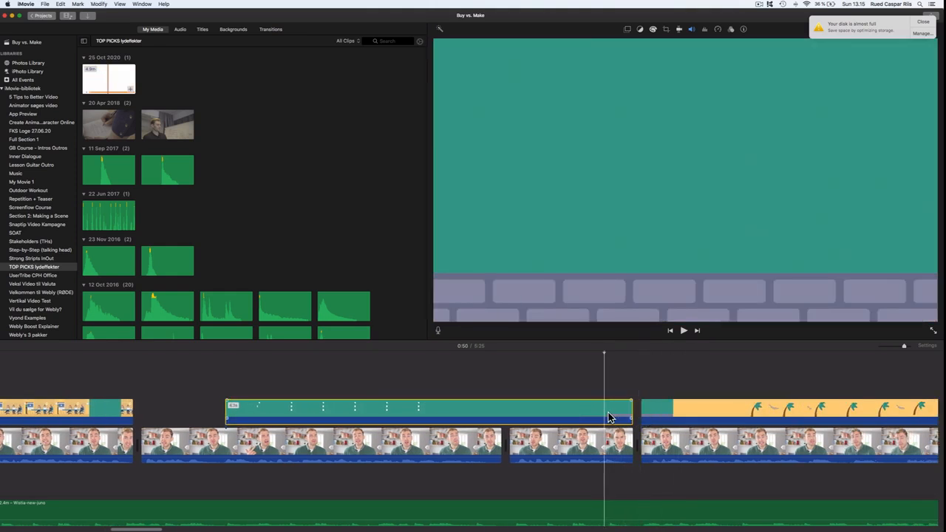
- Apply Green/Blue Screen mode to the teal overlay clip and play it back
{"action": "left_click", "coordinate": [630, 30]}
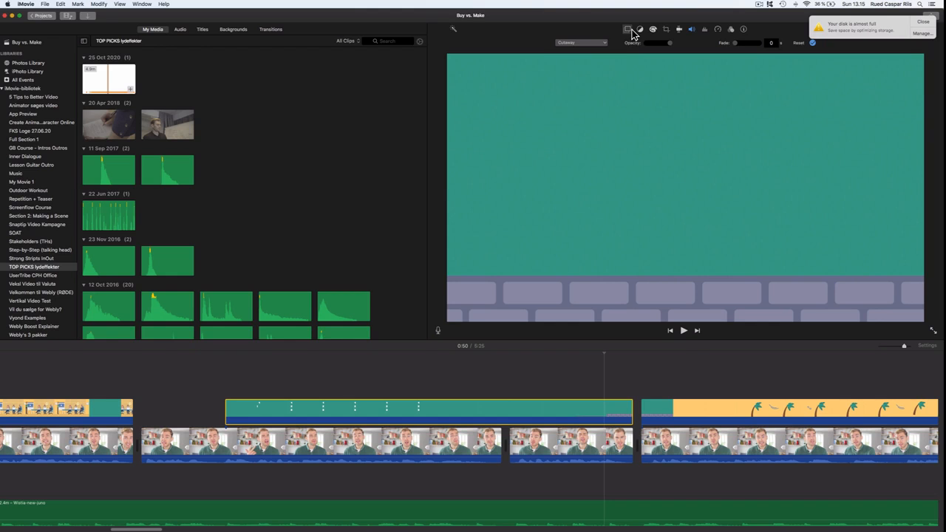
{"action": "left_click", "coordinate": [584, 58]}
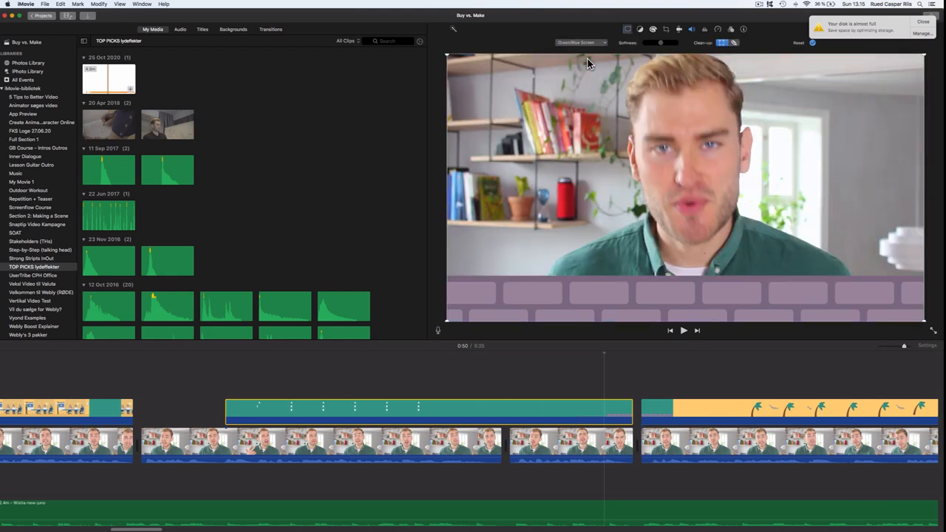
{"action": "left_click", "coordinate": [188, 392]}
{"action": "key", "text": "space"}
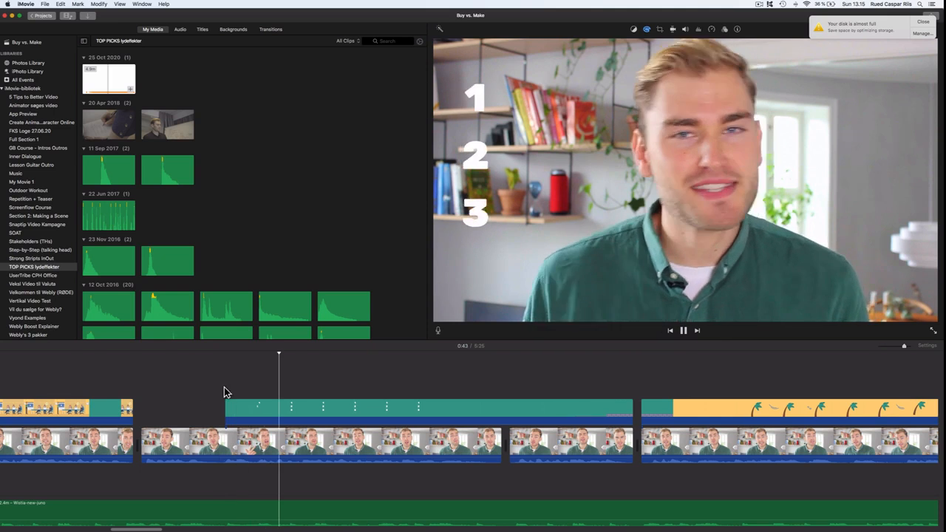
- Set the next teal overlay clip to Green/Blue Screen mode and play it from its start
{"action": "scroll", "coordinate": [353, 392], "scroll_direction": "right", "scroll_amount": 3}
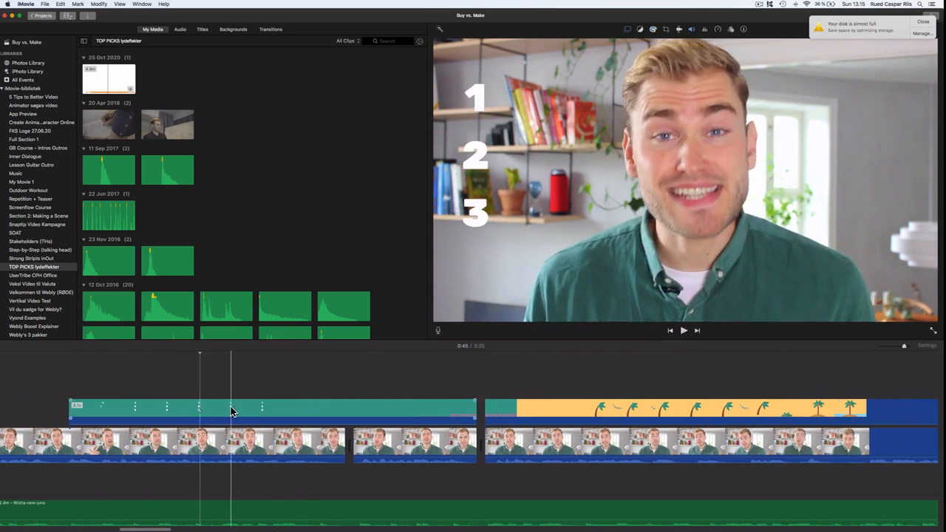
{"action": "left_click", "coordinate": [211, 414]}
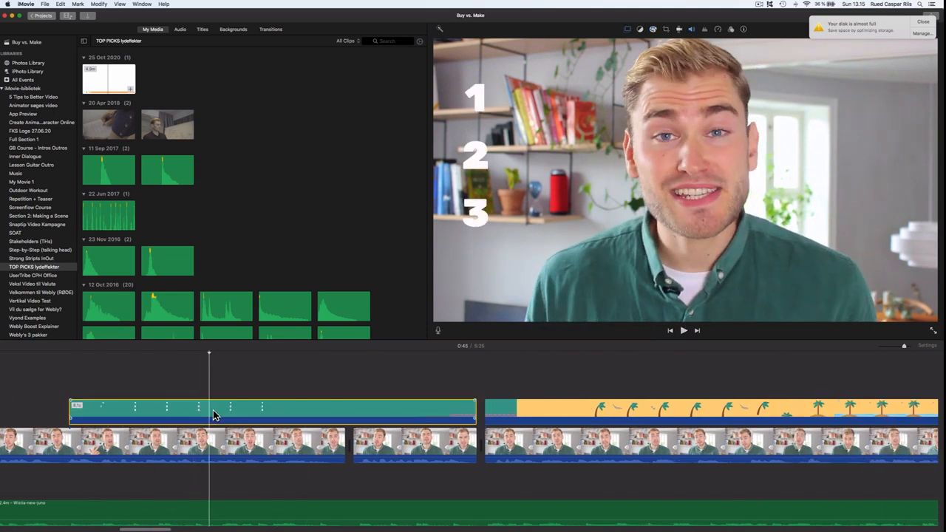
{"action": "left_click", "coordinate": [628, 30]}
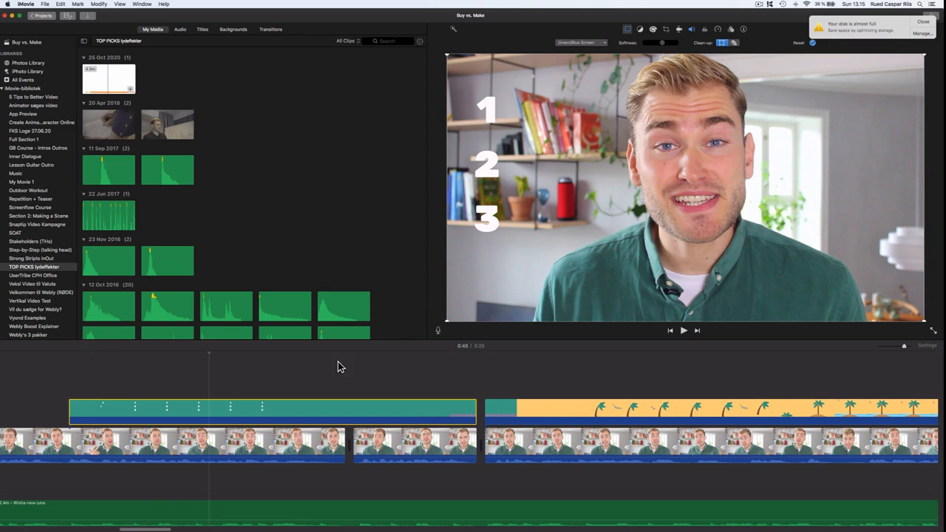
{"action": "left_click", "coordinate": [60, 377]}
{"action": "key", "text": "space"}
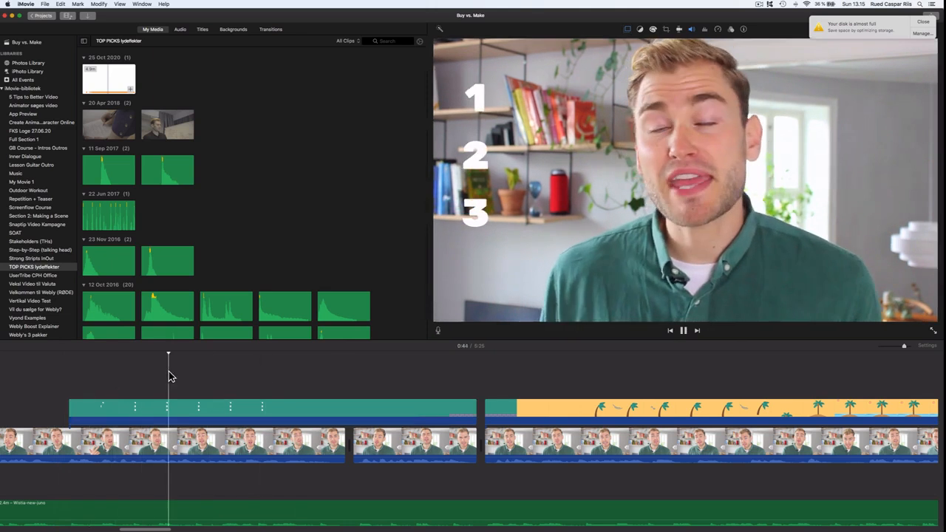
- Trim the beach overlay's start later to cut off its teal lead-in
{"action": "scroll", "coordinate": [236, 386], "scroll_direction": "right", "scroll_amount": 3}
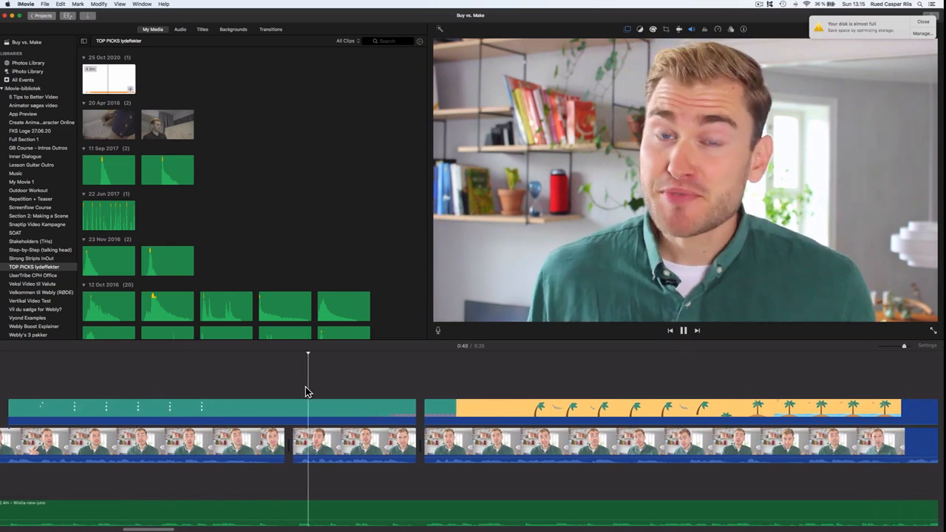
{"action": "scroll", "coordinate": [321, 384], "scroll_direction": "right", "scroll_amount": 2}
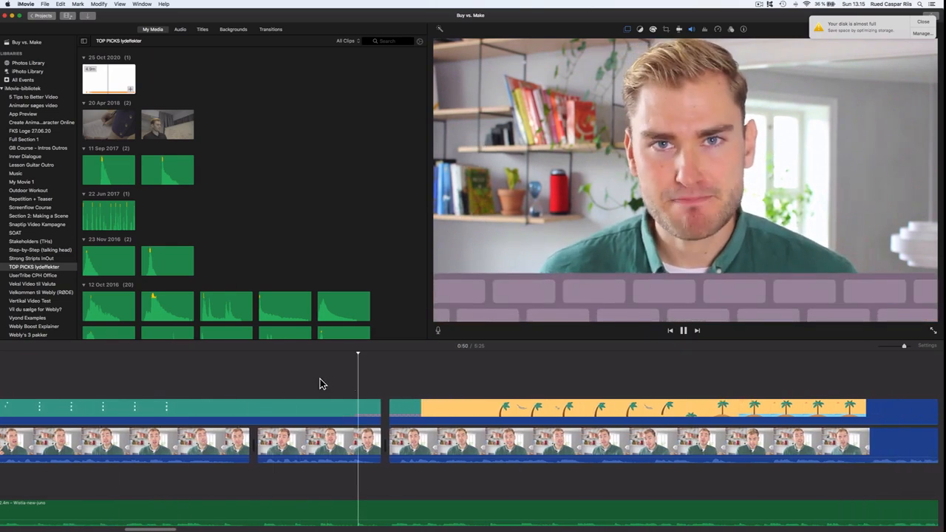
{"action": "scroll", "coordinate": [320, 382], "scroll_direction": "right", "scroll_amount": 2}
{"action": "key", "text": "space"}
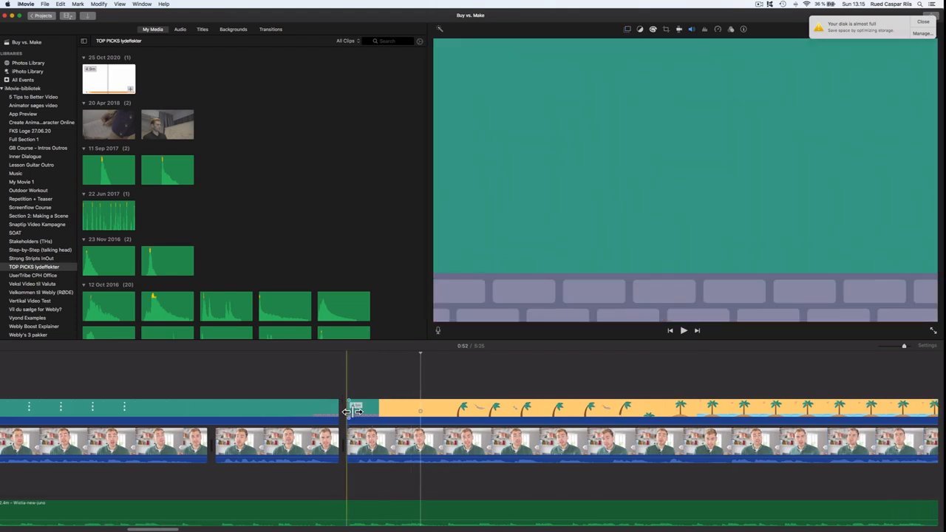
{"action": "left_click_drag", "start_coordinate": [359, 414], "coordinate": [406, 414]}
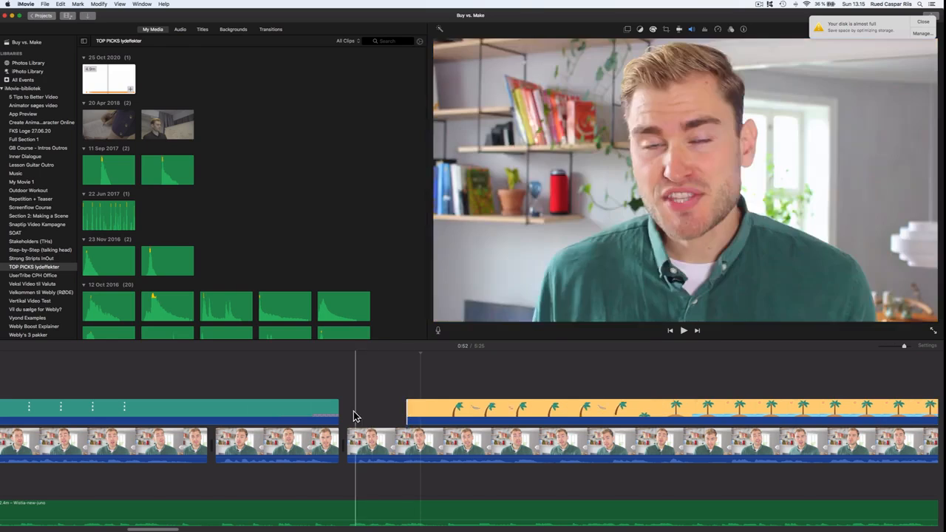
- Lengthen the end of the teal overlay clip slightly and replay that section
{"action": "left_click_drag", "start_coordinate": [342, 418], "coordinate": [371, 416]}
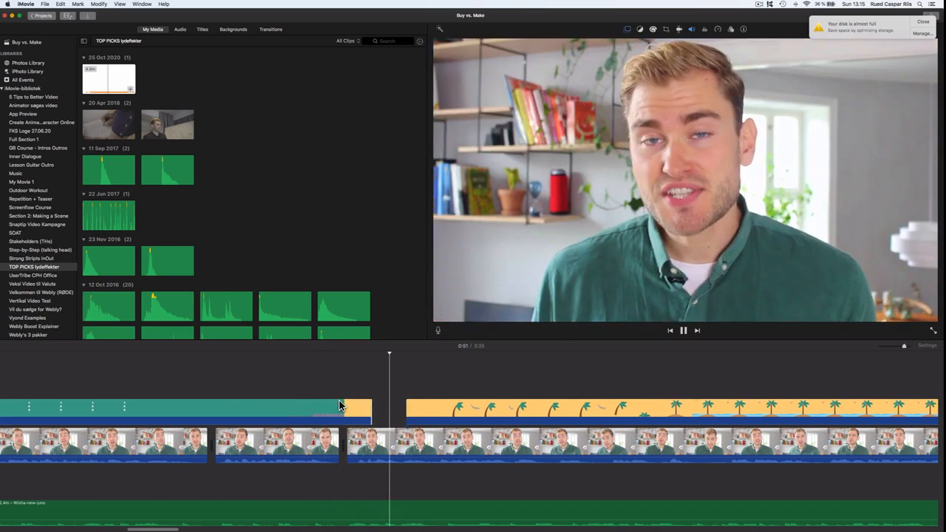
{"action": "left_click_drag", "start_coordinate": [371, 412], "coordinate": [349, 413]}
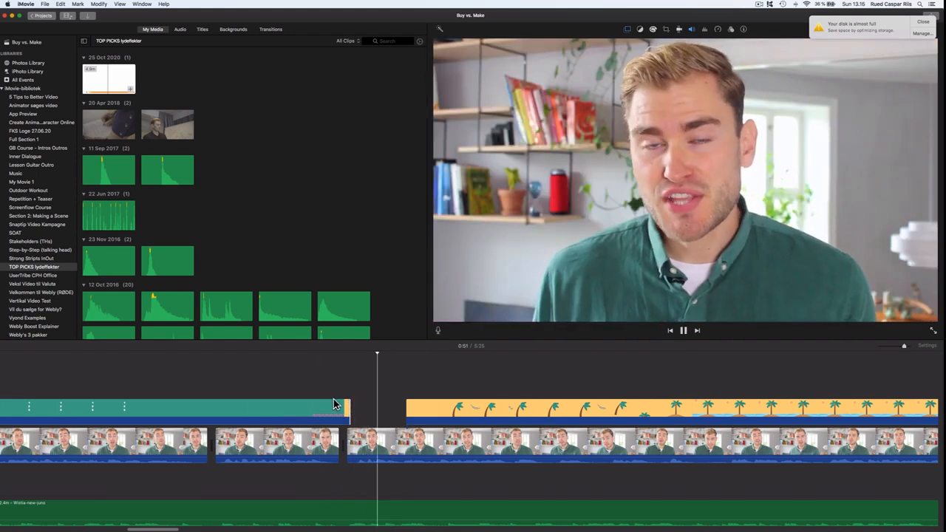
{"action": "left_click", "coordinate": [285, 389]}
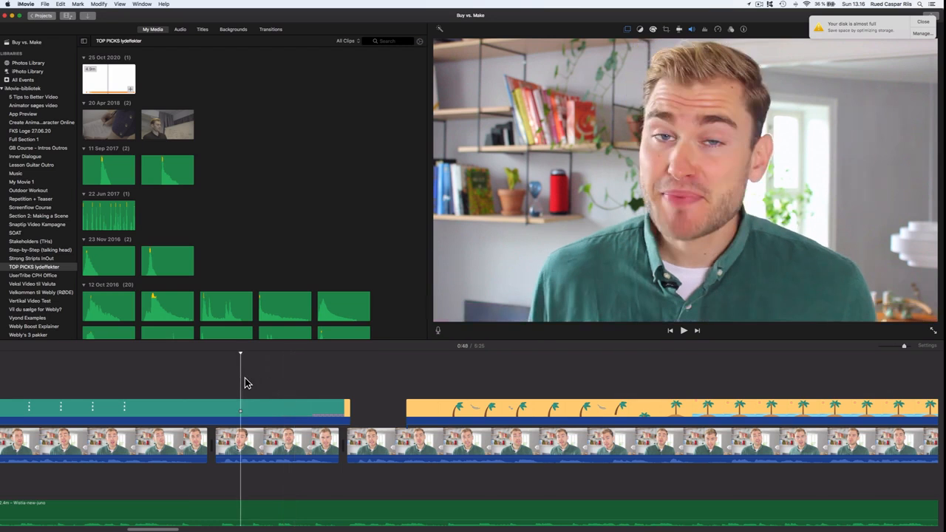
{"action": "key", "text": "space"}
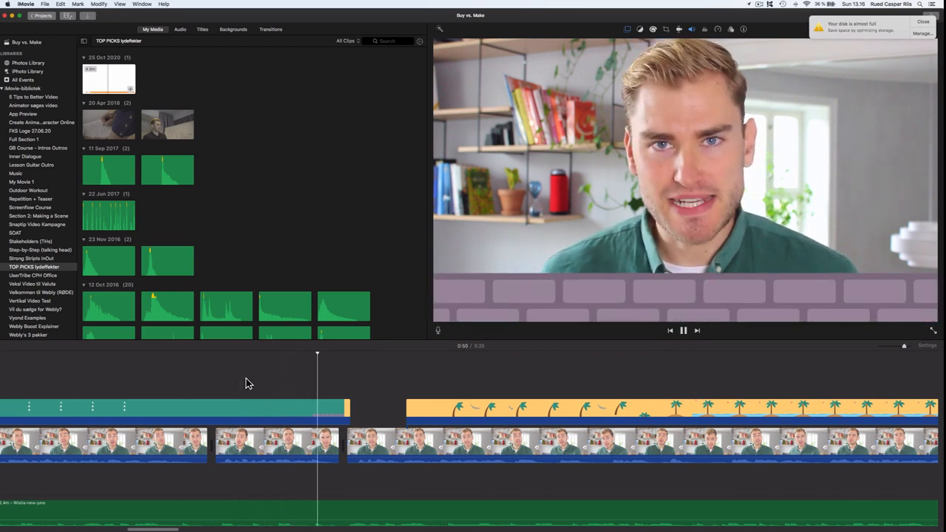
- Split the beach overlay where its scene ends and trim the following part's start later, then play it
{"action": "left_click", "coordinate": [920, 23]}
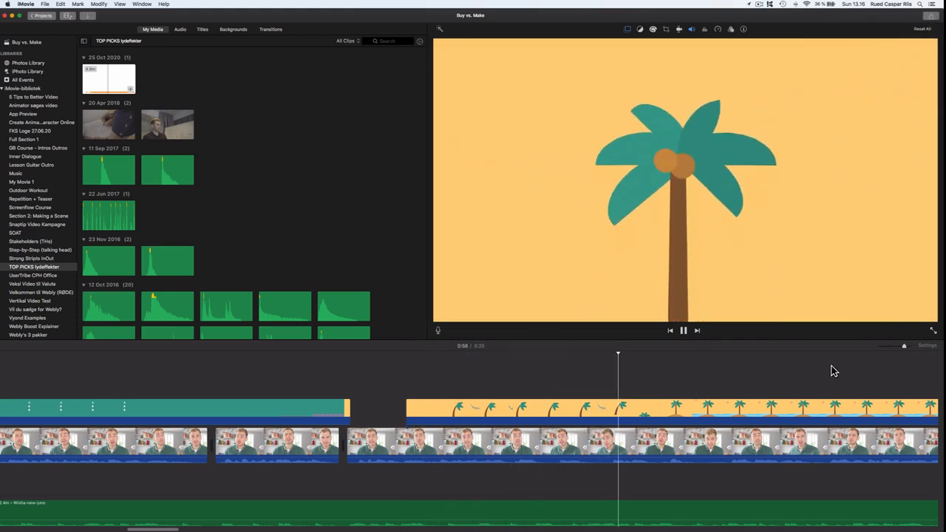
{"action": "scroll", "coordinate": [809, 370], "scroll_direction": "right", "scroll_amount": 10}
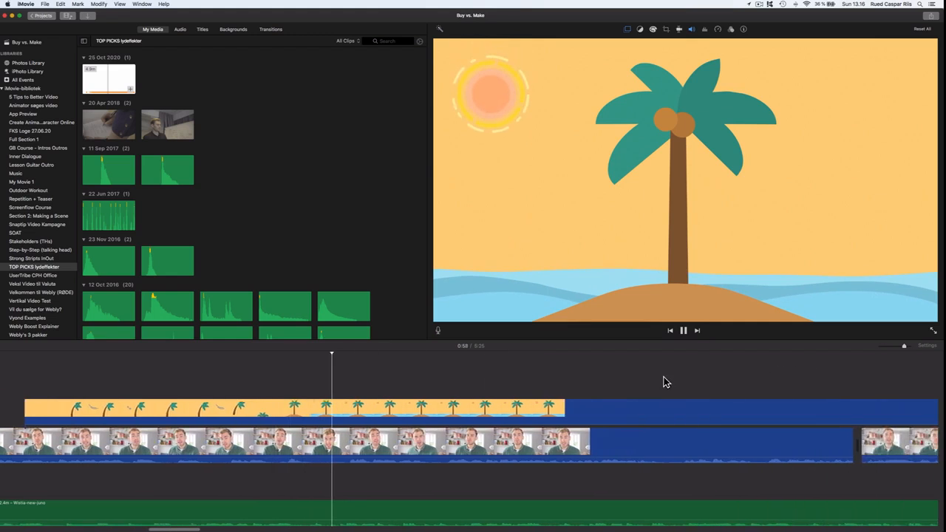
{"action": "scroll", "coordinate": [663, 382], "scroll_direction": "right", "scroll_amount": 5}
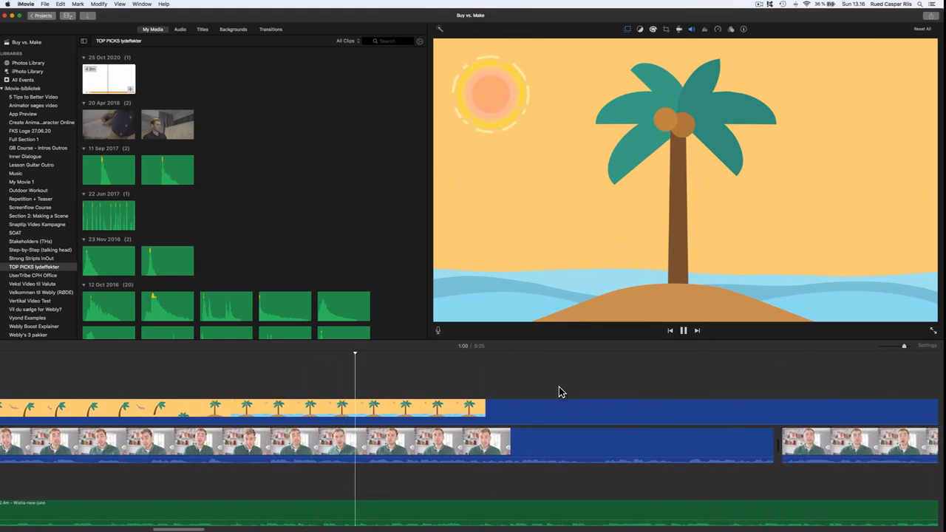
{"action": "left_click", "coordinate": [249, 393]}
{"action": "left_click", "coordinate": [194, 390]}
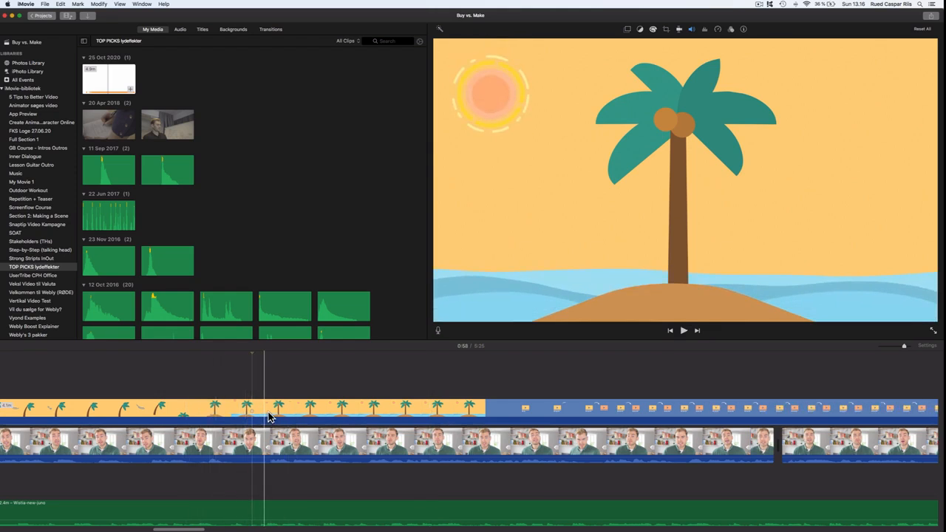
{"action": "key", "text": "super+b"}
{"action": "left_click_drag", "start_coordinate": [283, 416], "coordinate": [769, 416]}
{"action": "left_click", "coordinate": [243, 387]}
{"action": "key", "text": "space"}
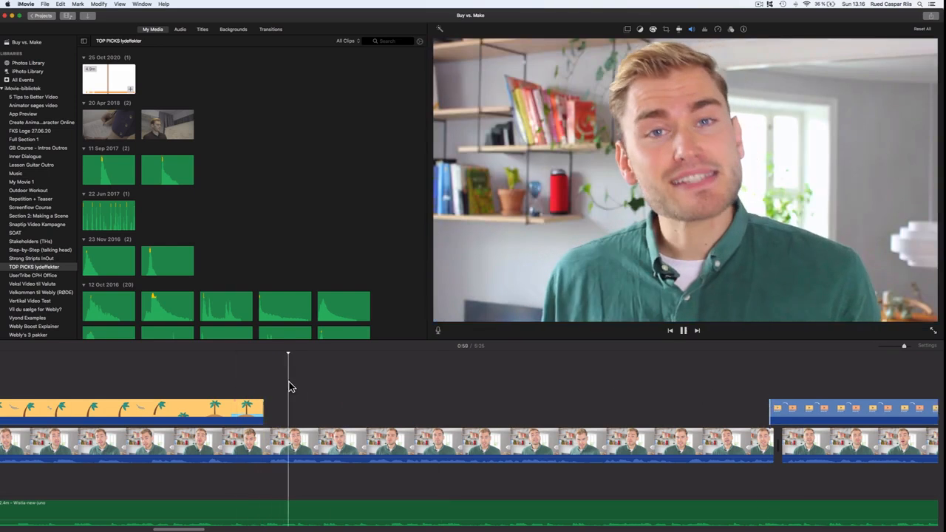
- Extend the start of the blue version overlay earlier and play it back
{"action": "scroll", "coordinate": [329, 385], "scroll_direction": "right", "scroll_amount": 10}
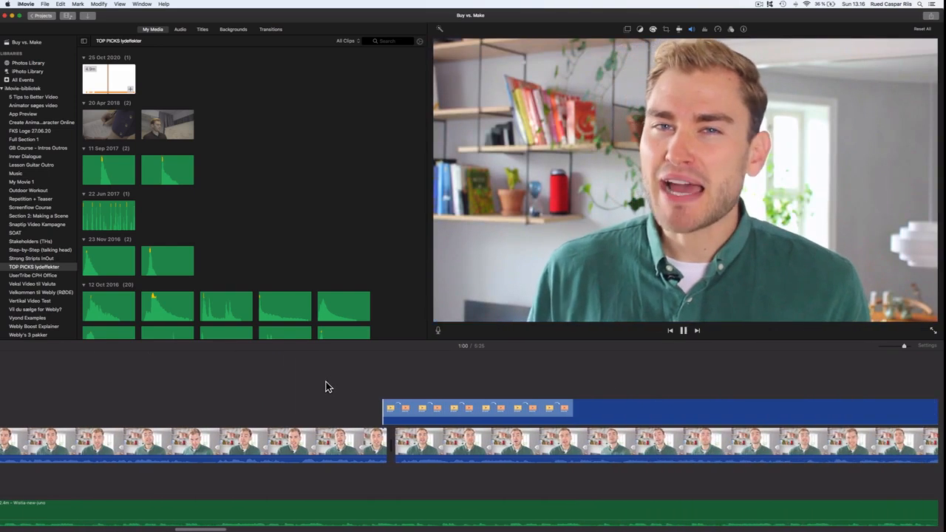
{"action": "scroll", "coordinate": [328, 387], "scroll_direction": "left", "scroll_amount": 3}
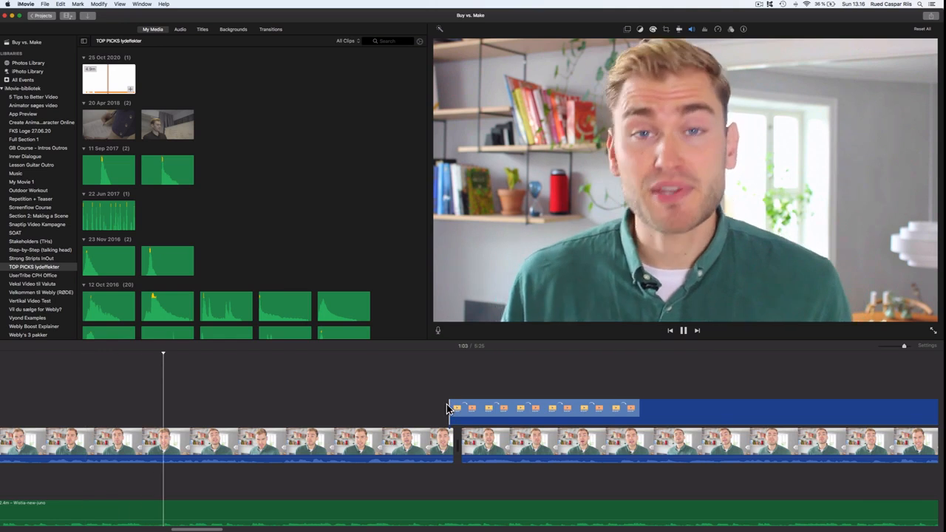
{"action": "left_click_drag", "start_coordinate": [450, 416], "coordinate": [297, 412]}
{"action": "left_click_drag", "start_coordinate": [190, 410], "coordinate": [154, 408]}
{"action": "key", "text": "space"}
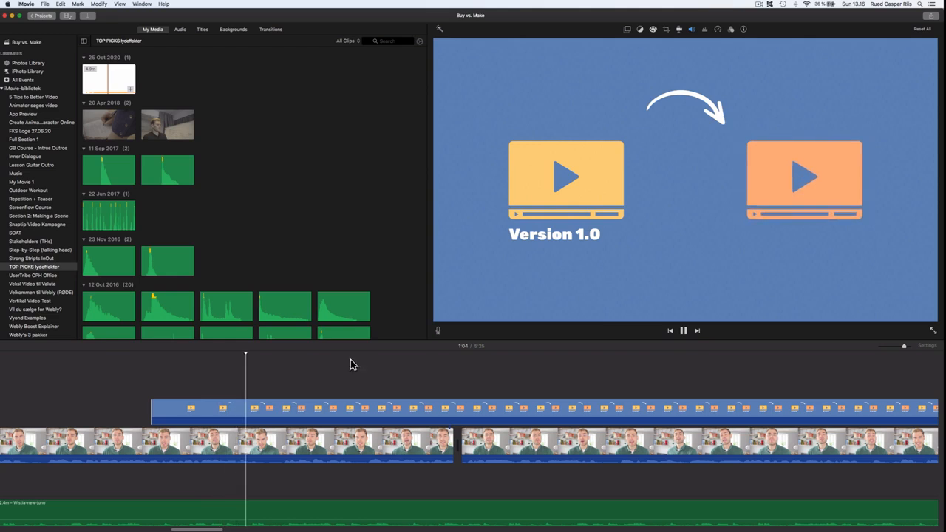
- Split the blue overlay after the first version graphic and trim the remainder's start much later
{"action": "scroll", "coordinate": [385, 377], "scroll_direction": "right", "scroll_amount": 1}
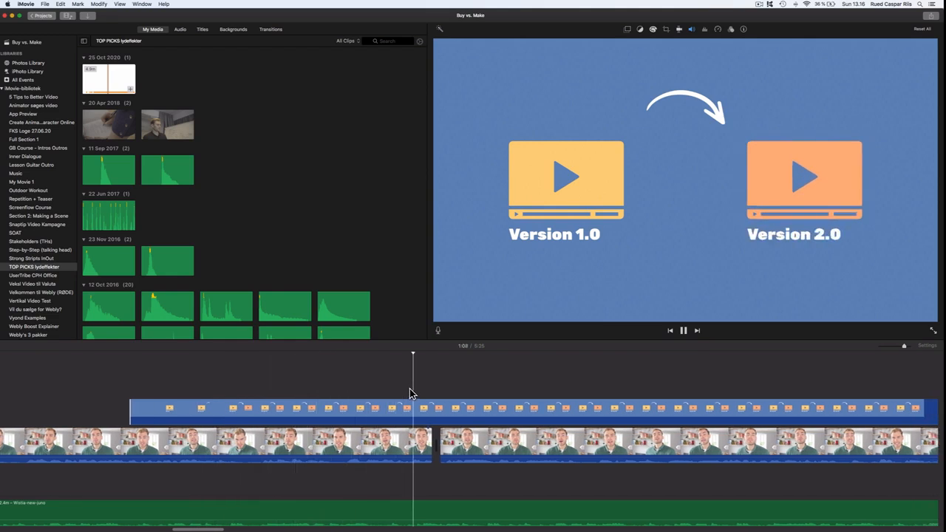
{"action": "key", "text": "space"}
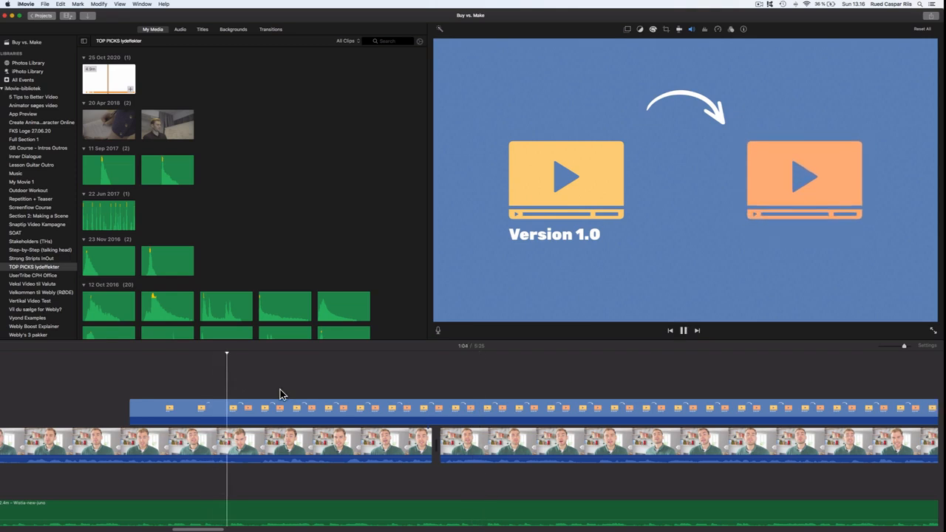
{"action": "left_click", "coordinate": [263, 412]}
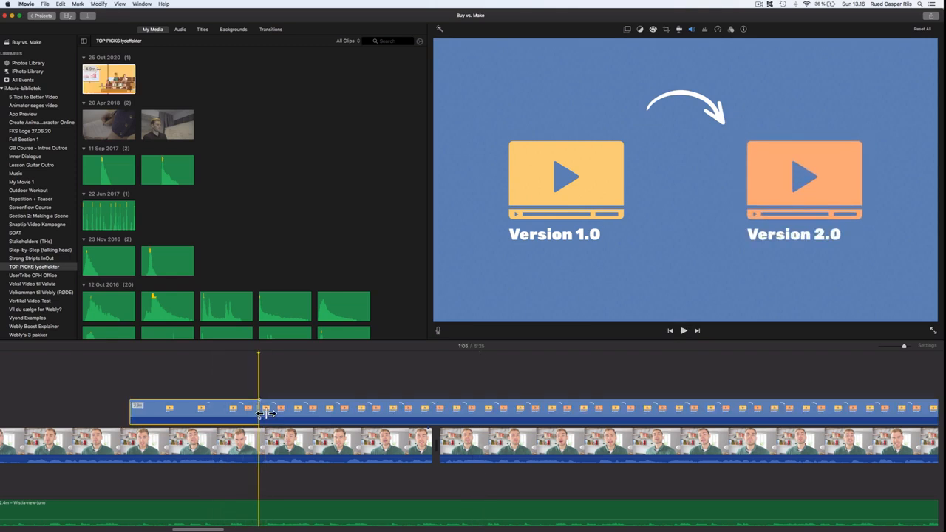
{"action": "left_click_drag", "start_coordinate": [265, 415], "coordinate": [846, 414]}
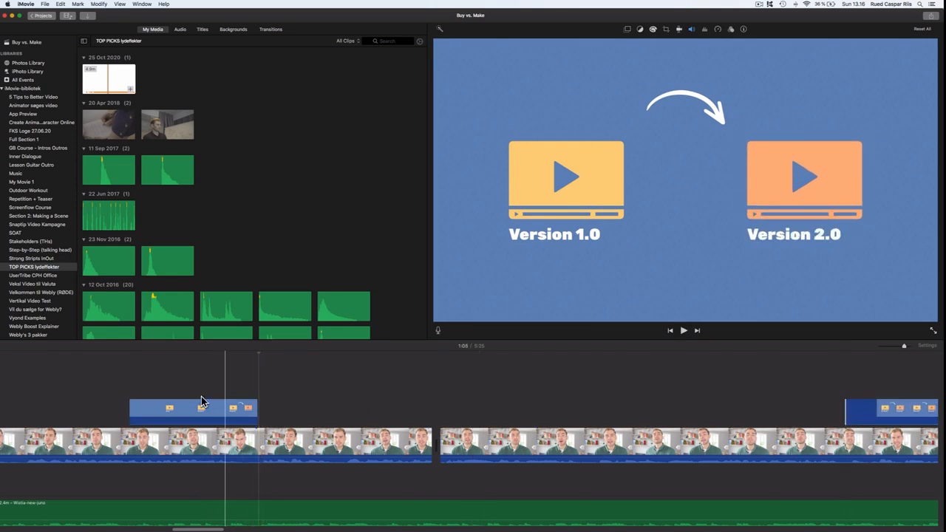
- Extend the first blue overlay part's end slightly later and play it back
{"action": "left_click", "coordinate": [207, 392]}
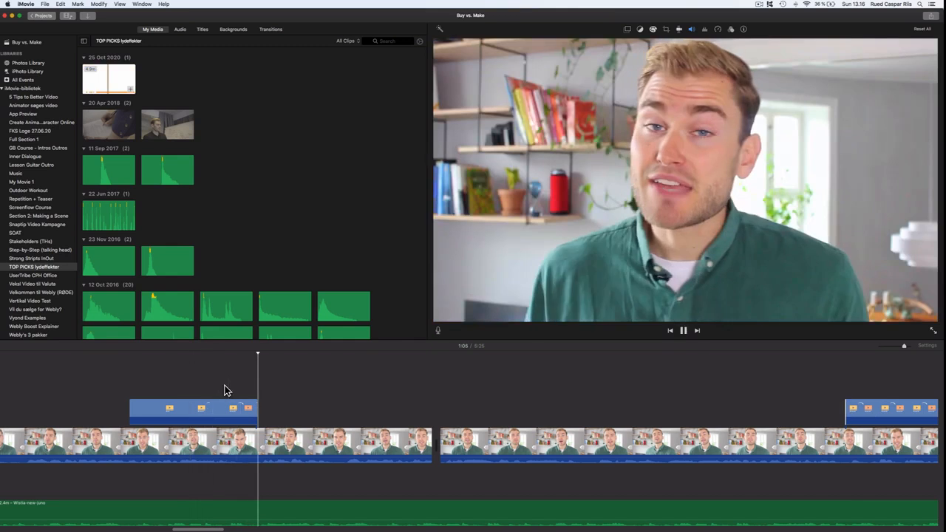
{"action": "left_click_drag", "start_coordinate": [257, 413], "coordinate": [310, 413]}
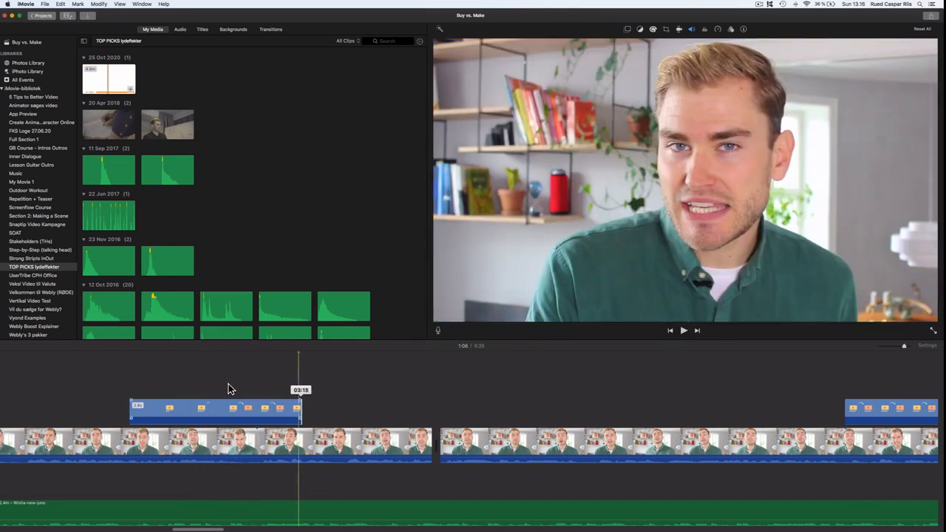
{"action": "key", "text": "space"}
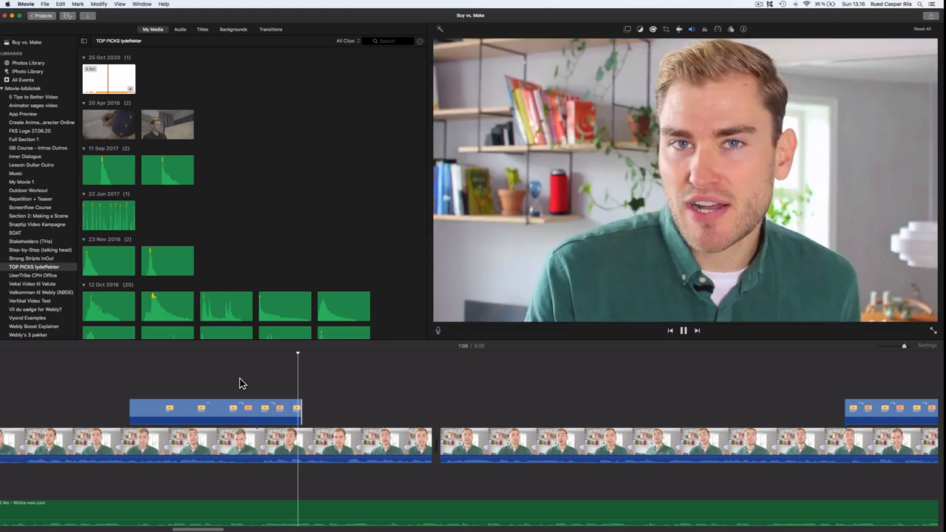
- Trim the next overlay part's start later to where the teal city scene begins and play it
{"action": "scroll", "coordinate": [271, 383], "scroll_direction": "right", "scroll_amount": 5}
{"action": "scroll", "coordinate": [273, 380], "scroll_direction": "right", "scroll_amount": 5}
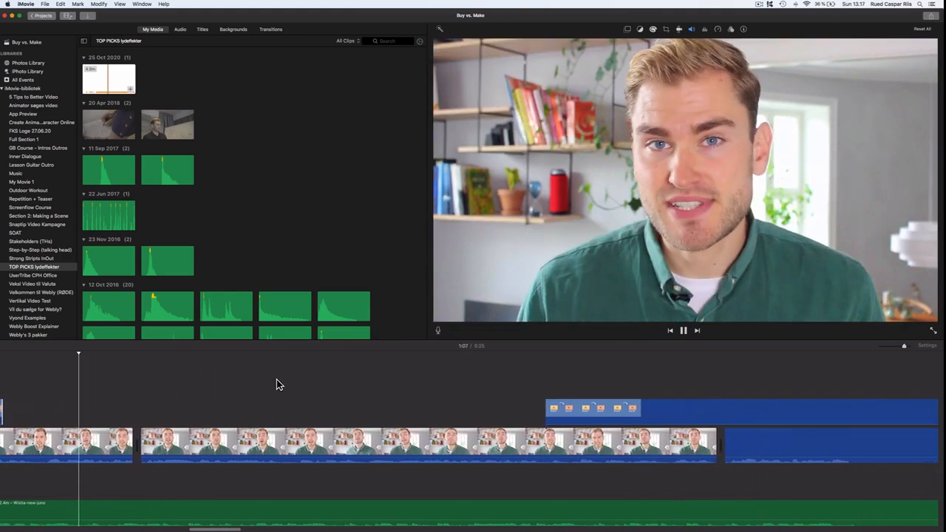
{"action": "scroll", "coordinate": [322, 380], "scroll_direction": "right", "scroll_amount": 8}
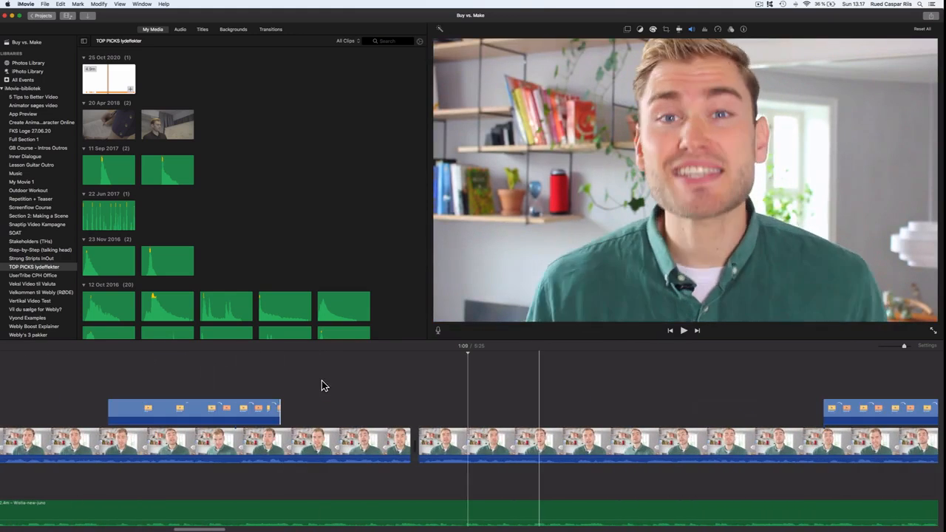
{"action": "key", "text": "space"}
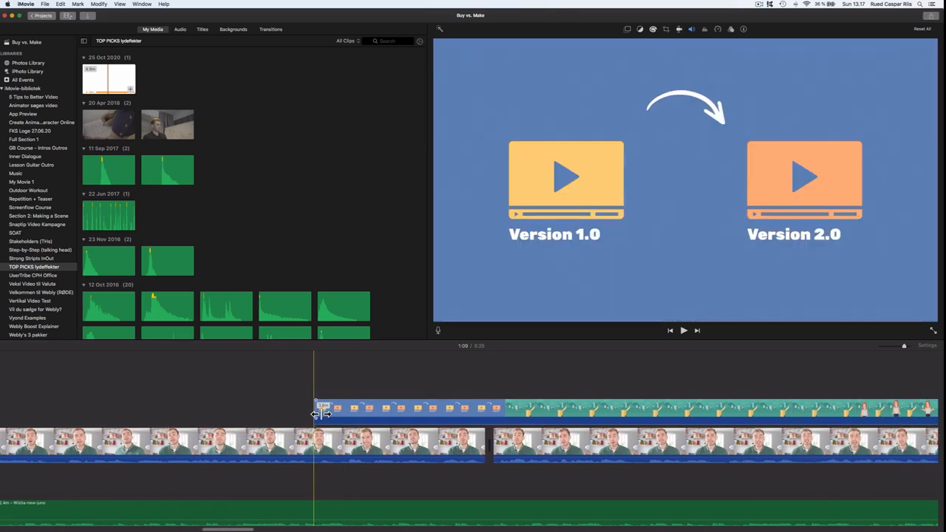
{"action": "left_click_drag", "start_coordinate": [316, 406], "coordinate": [496, 411]}
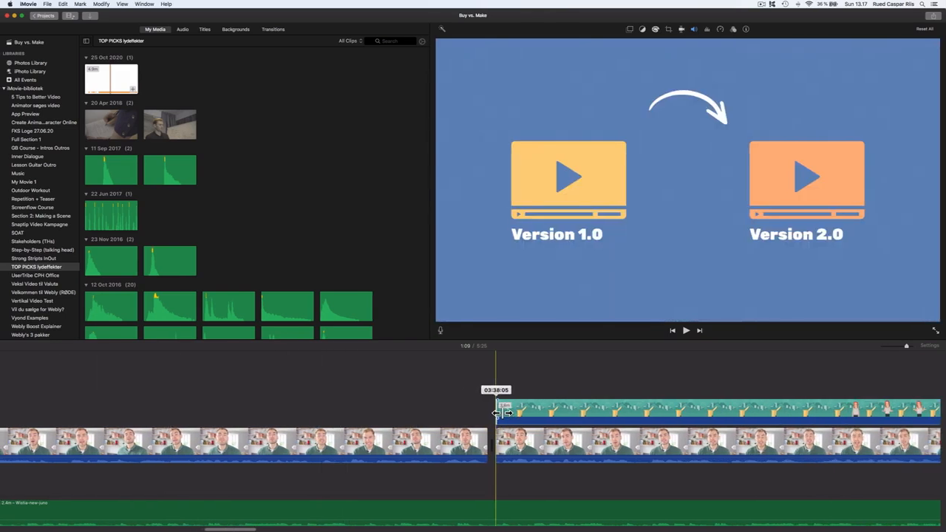
{"action": "key", "text": "space"}
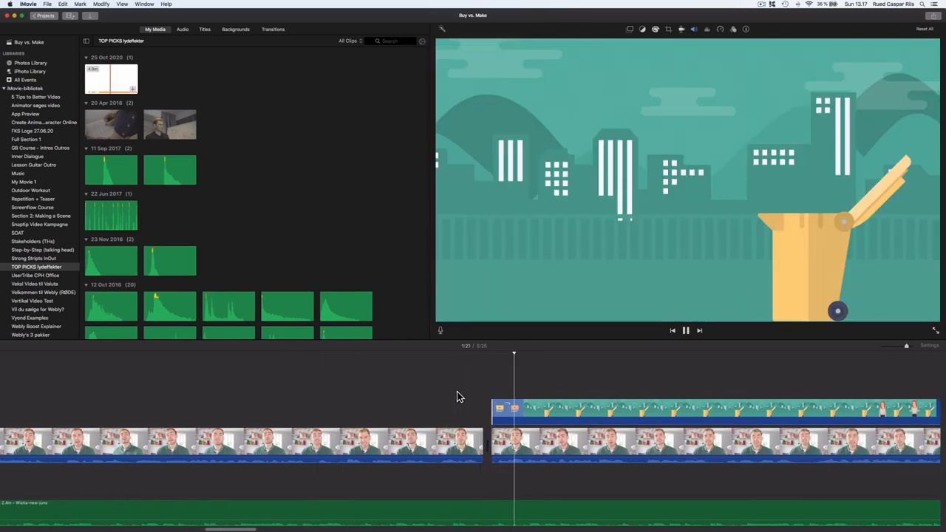
- Trim the start of the following overlay part later and play the result
{"action": "scroll", "coordinate": [450, 399], "scroll_direction": "right", "scroll_amount": 3}
{"action": "key", "text": "space"}
{"action": "left_click_drag", "start_coordinate": [406, 414], "coordinate": [440, 414]}
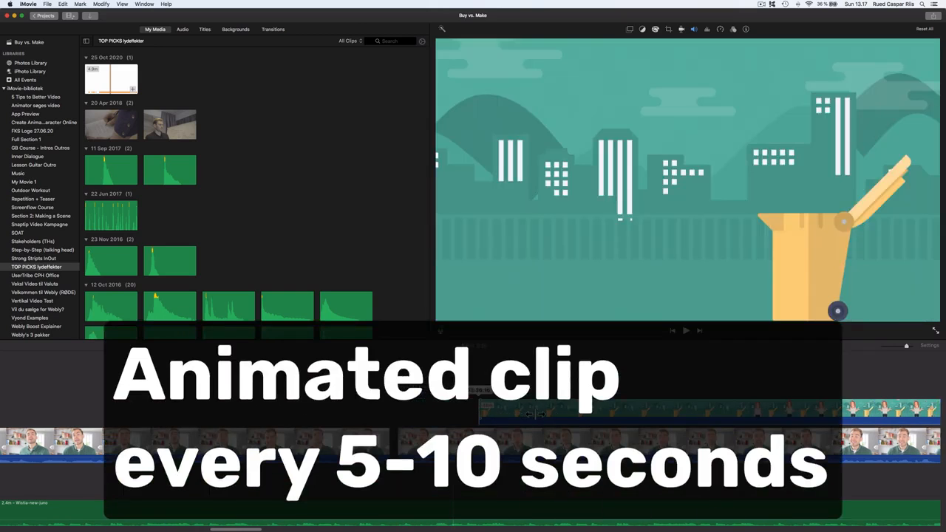
{"action": "mouse_move", "coordinate": [701, 416]}
{"action": "left_mouse_down"}
{"action": "mouse_move", "coordinate": [801, 415]}
{"action": "mouse_move", "coordinate": [684, 414]}
{"action": "left_mouse_up"}
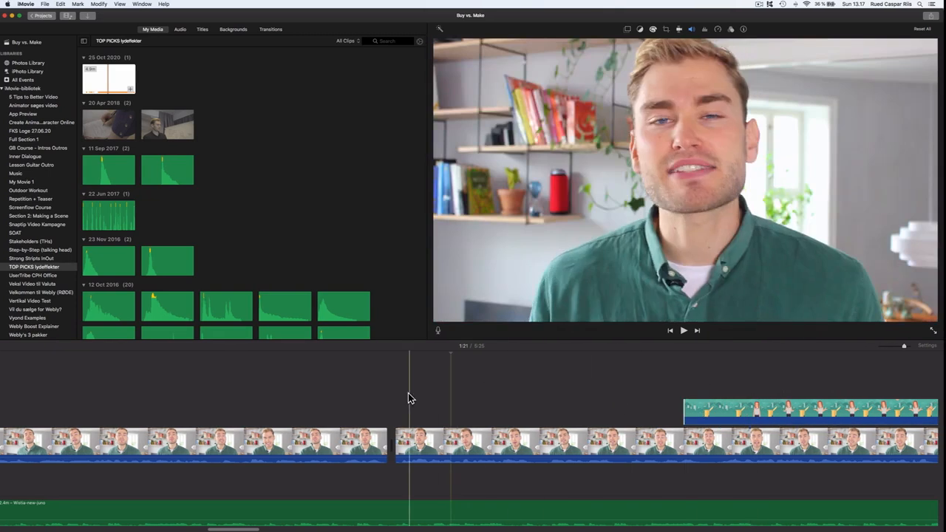
{"action": "key", "text": "space"}
{"action": "scroll", "coordinate": [399, 397], "scroll_direction": "right", "scroll_amount": 3}
{"action": "scroll", "coordinate": [392, 392], "scroll_direction": "right", "scroll_amount": 3}
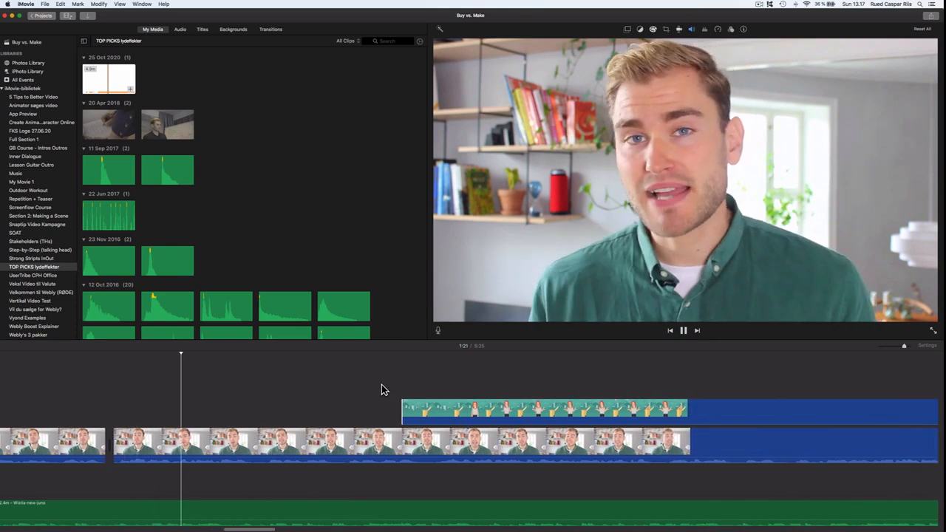
- Split the teal city-scene overlay where the scene ends and trim the remainder's start much later
{"action": "scroll", "coordinate": [382, 384], "scroll_direction": "right", "scroll_amount": 2}
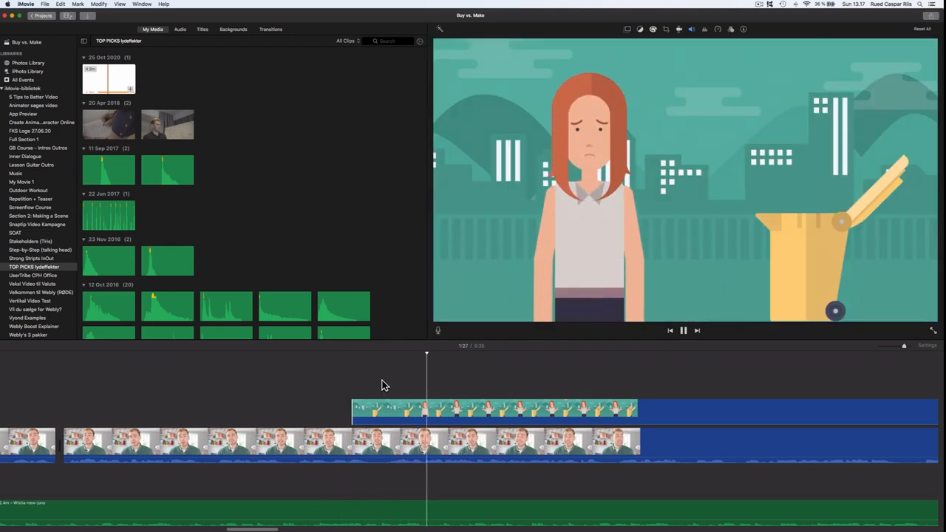
{"action": "scroll", "coordinate": [381, 385], "scroll_direction": "right", "scroll_amount": 3}
{"action": "scroll", "coordinate": [382, 385], "scroll_direction": "right", "scroll_amount": 2}
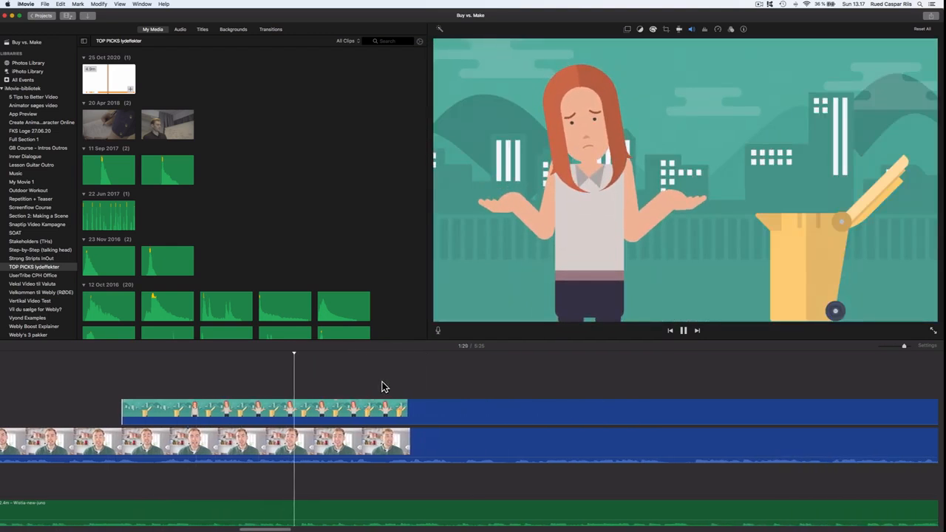
{"action": "scroll", "coordinate": [384, 388], "scroll_direction": "right", "scroll_amount": 2}
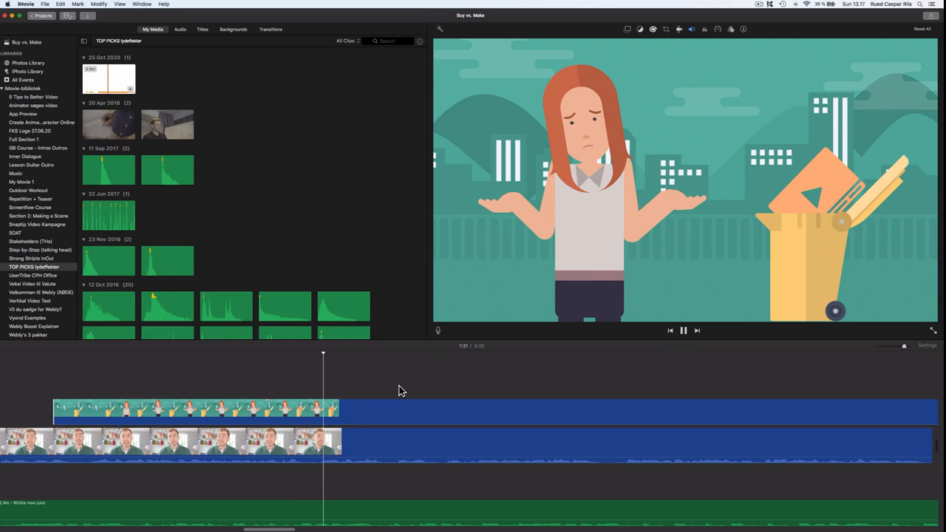
{"action": "scroll", "coordinate": [414, 393], "scroll_direction": "right", "scroll_amount": 1}
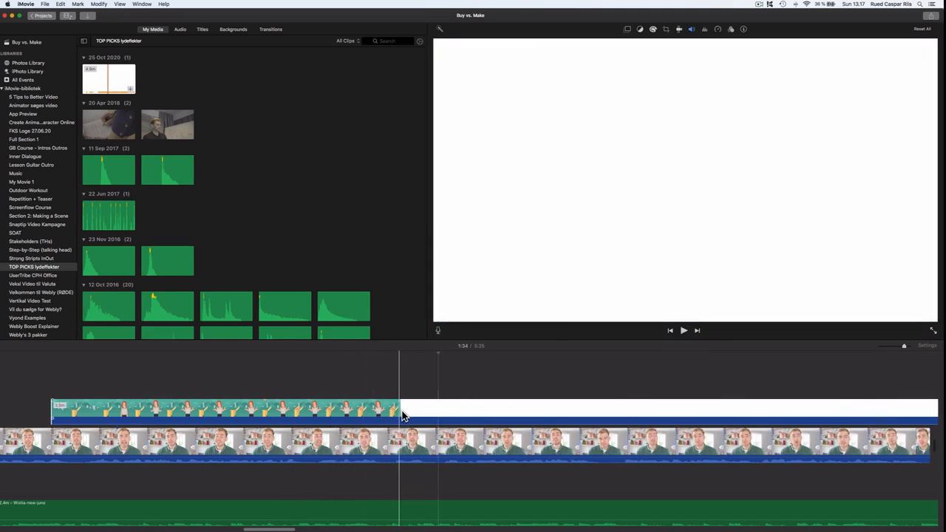
{"action": "left_click", "coordinate": [390, 412]}
{"action": "key", "text": "super+b"}
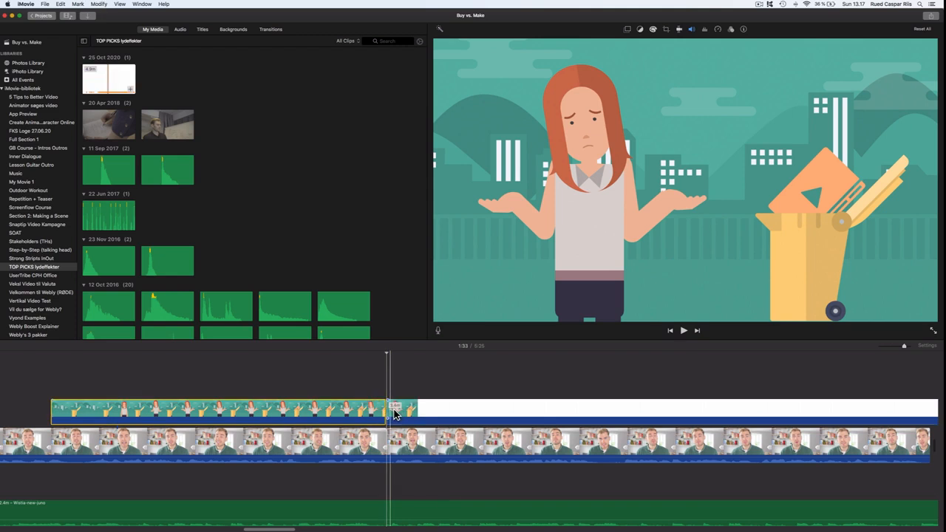
{"action": "left_click_drag", "start_coordinate": [395, 414], "coordinate": [863, 409]}
- Trim the starts of the teal rocket overlay part and the following yellow overlay part slightly later
{"action": "scroll", "coordinate": [836, 407], "scroll_direction": "right", "scroll_amount": 10}
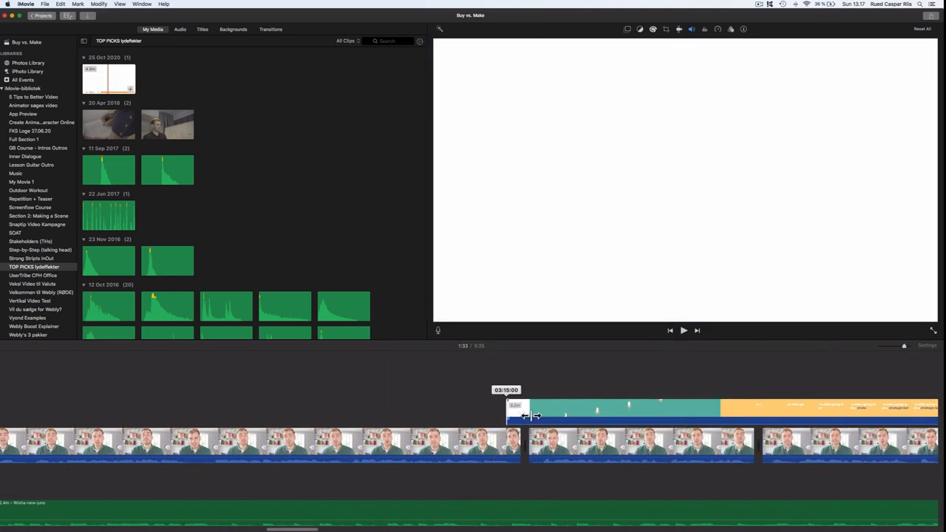
{"action": "left_click_drag", "start_coordinate": [545, 415], "coordinate": [547, 415]}
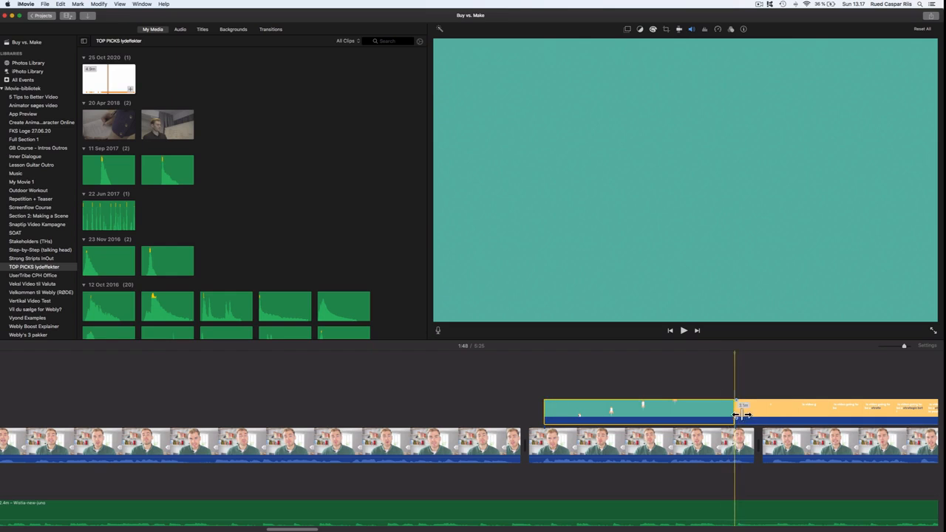
{"action": "left_click_drag", "start_coordinate": [761, 414], "coordinate": [772, 415]}
- Apply Green/Blue Screen keying to the teal rocket overlay and lower its softness slightly
{"action": "left_click", "coordinate": [697, 411]}
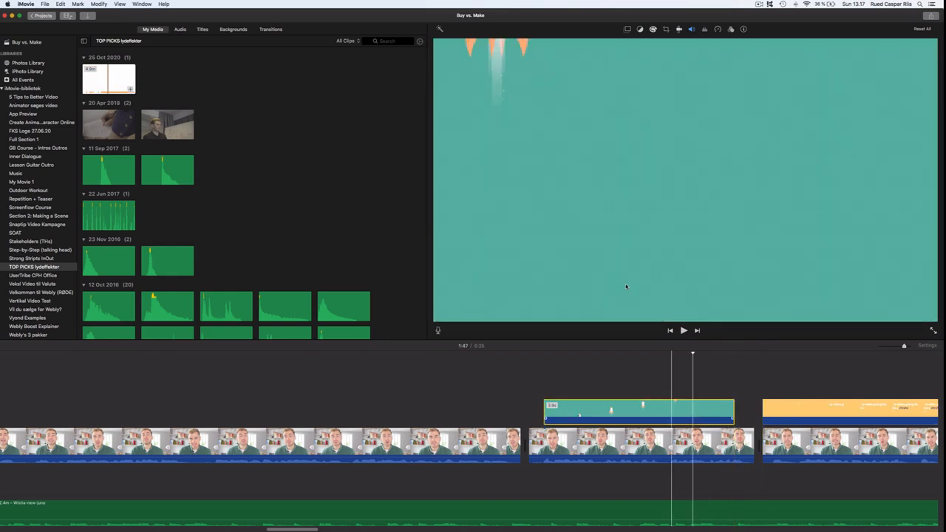
{"action": "left_click", "coordinate": [627, 30]}
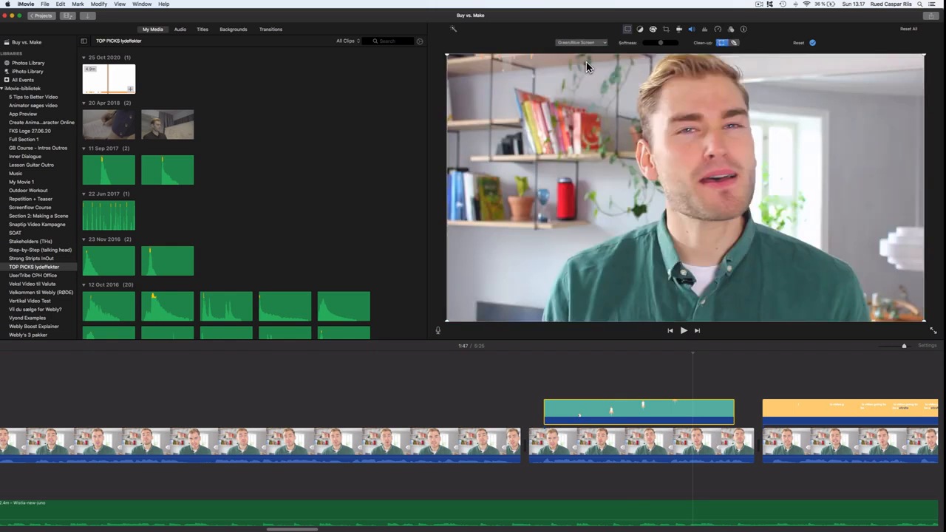
{"action": "left_click", "coordinate": [631, 385]}
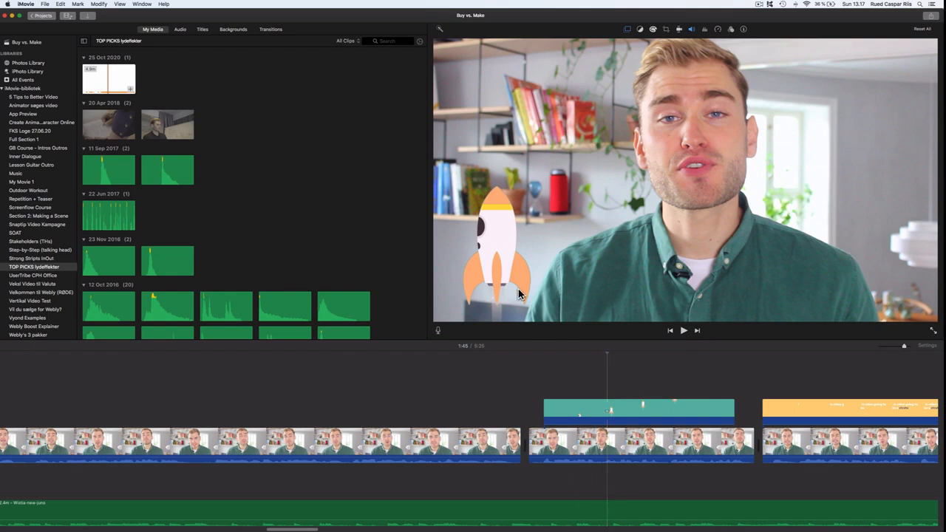
{"action": "left_click", "coordinate": [628, 30]}
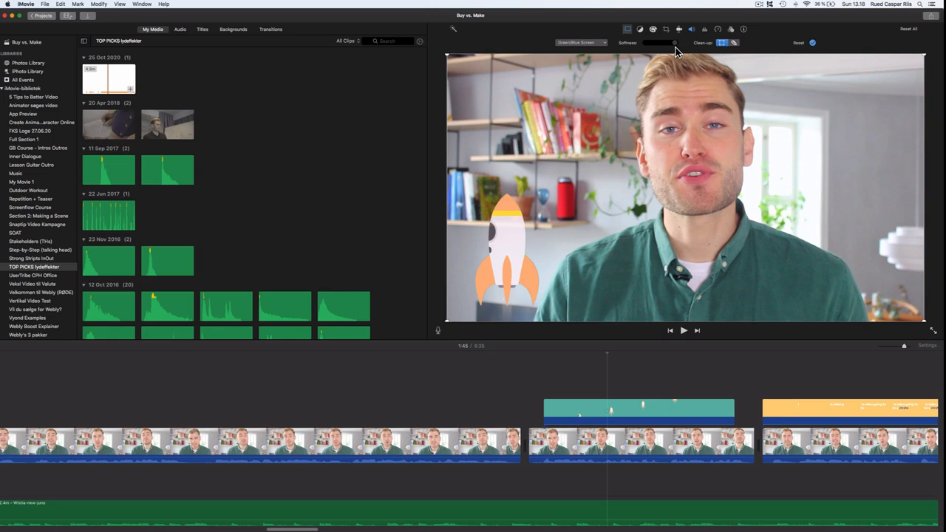
{"action": "left_click_drag", "start_coordinate": [676, 44], "coordinate": [671, 46]}
- Play back the sequence from the city scene through the keyed rocket overlay
{"action": "left_click", "coordinate": [254, 392]}
{"action": "scroll", "coordinate": [252, 391], "scroll_direction": "left", "scroll_amount": 10}
{"action": "left_click", "coordinate": [240, 380]}
{"action": "key", "text": "space"}
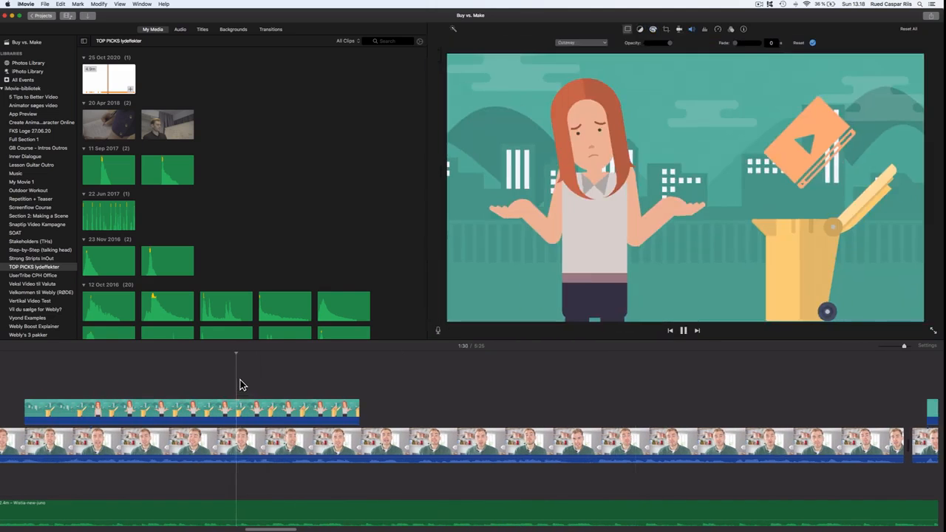
{"action": "scroll", "coordinate": [390, 380], "scroll_direction": "right", "scroll_amount": 3}
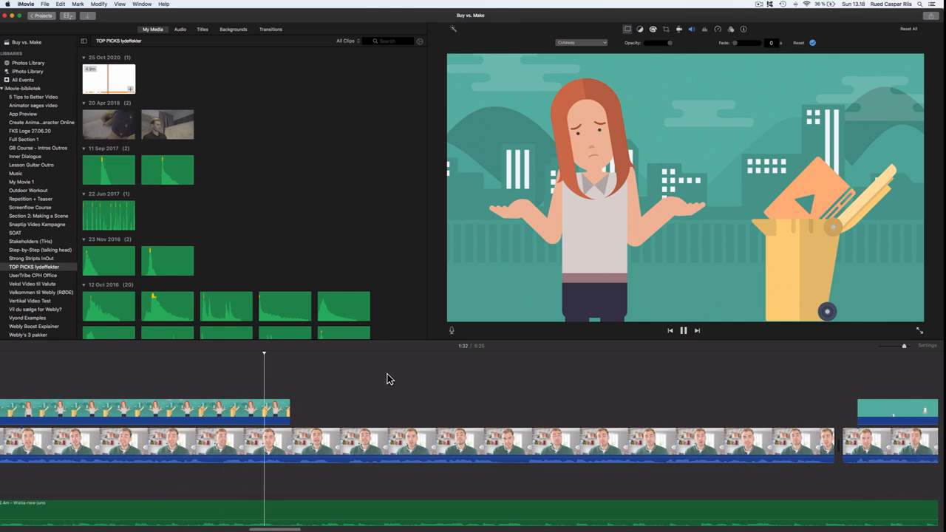
{"action": "scroll", "coordinate": [386, 380], "scroll_direction": "right", "scroll_amount": 6}
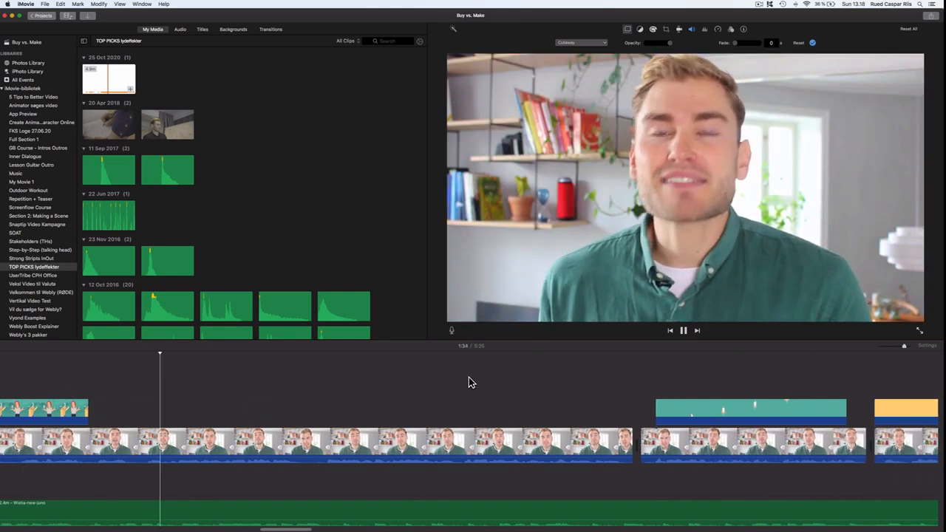
{"action": "left_click", "coordinate": [613, 375]}
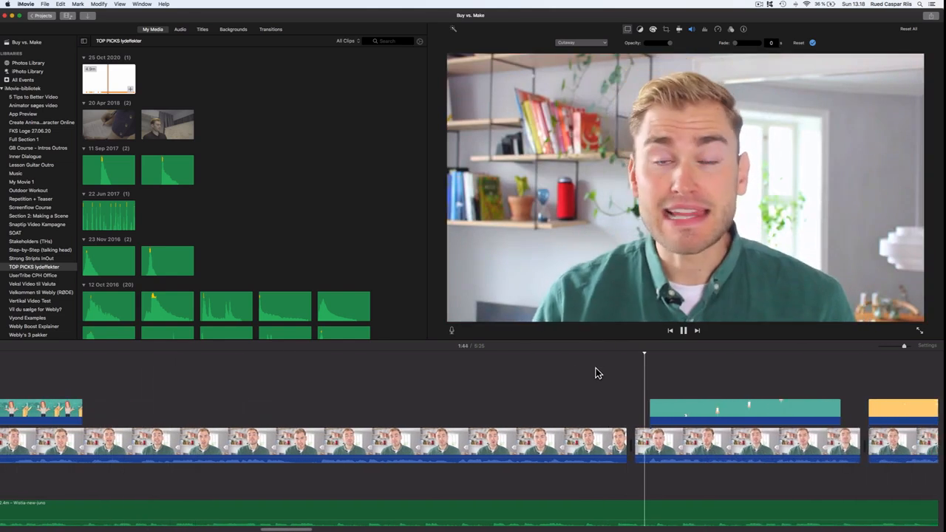
{"action": "scroll", "coordinate": [595, 368], "scroll_direction": "right", "scroll_amount": 3}
{"action": "scroll", "coordinate": [589, 367], "scroll_direction": "right", "scroll_amount": 2}
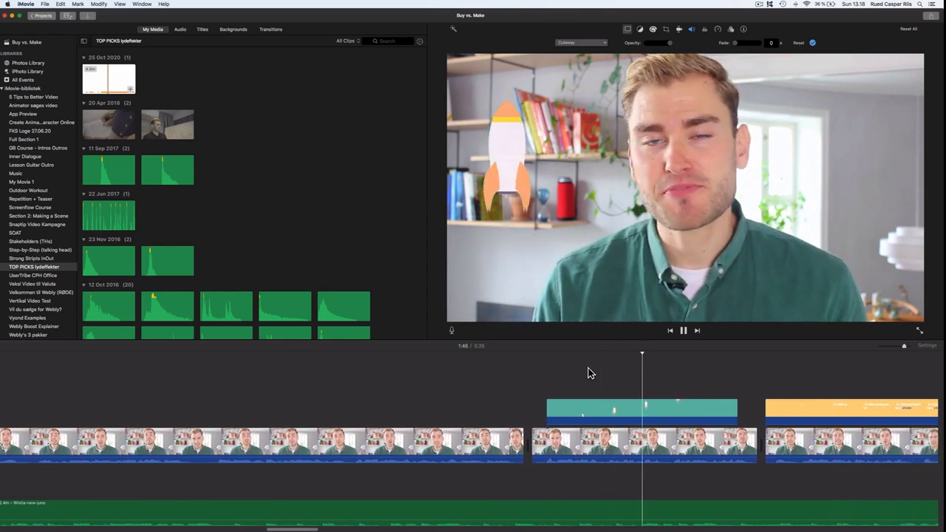
{"action": "scroll", "coordinate": [588, 369], "scroll_direction": "right", "scroll_amount": 1}
{"action": "key", "text": "space"}
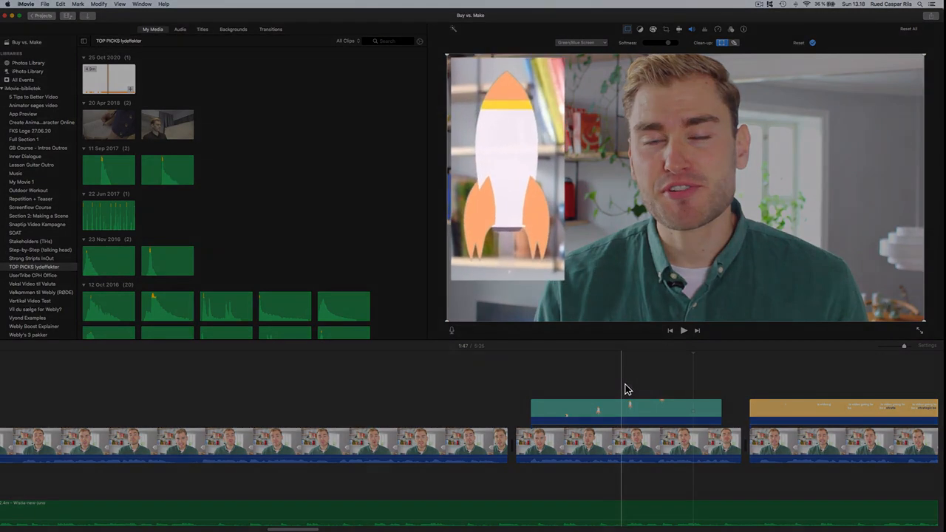
- Play the timeline from the rocket overlay through the yellow question overlay
{"action": "left_click", "coordinate": [625, 386]}
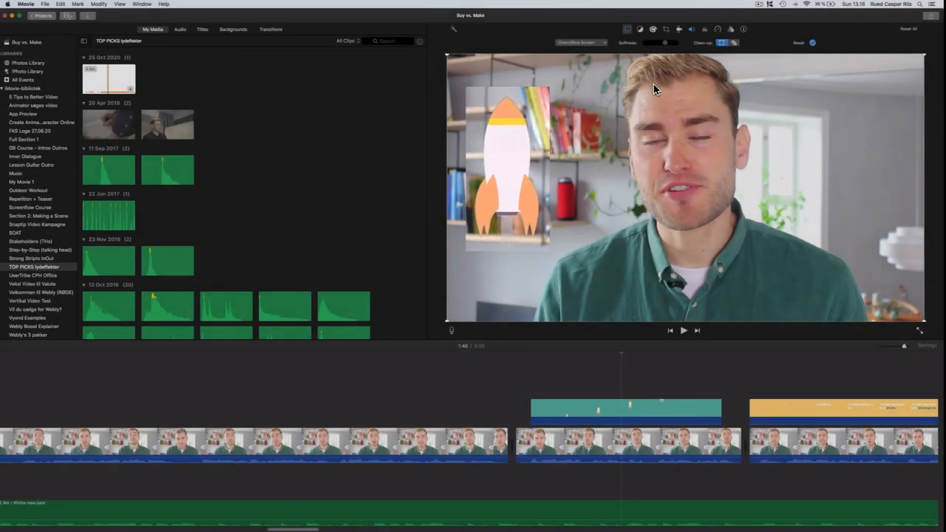
{"action": "left_click", "coordinate": [504, 362]}
{"action": "key", "text": "space"}
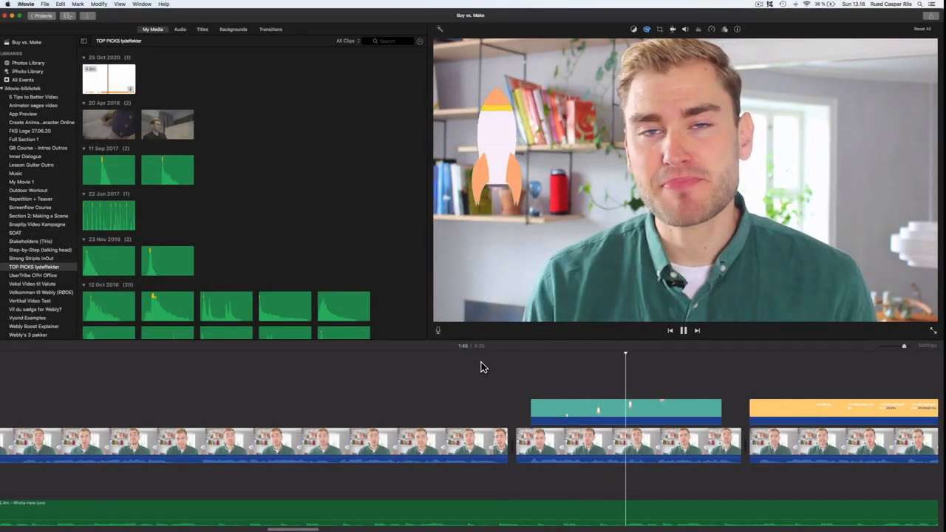
{"action": "scroll", "coordinate": [481, 368], "scroll_direction": "right", "scroll_amount": 5}
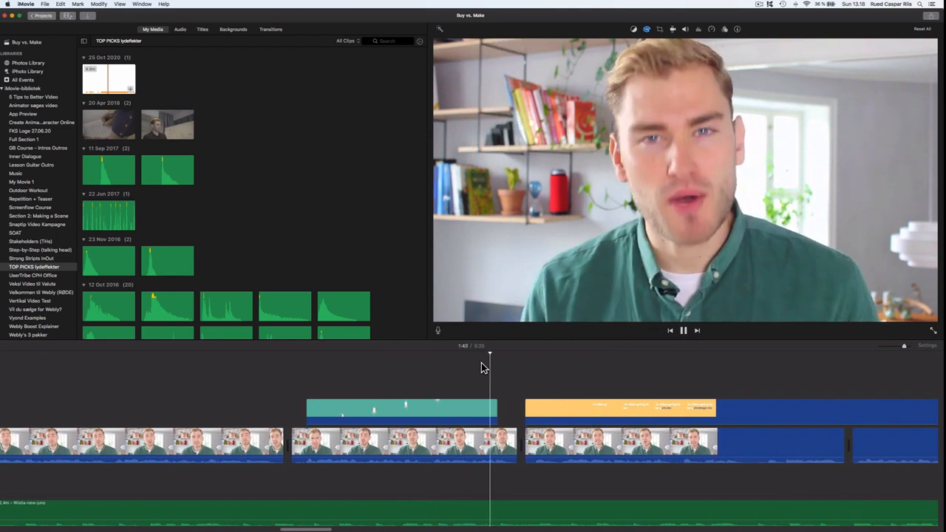
{"action": "scroll", "coordinate": [487, 372], "scroll_direction": "right", "scroll_amount": 7}
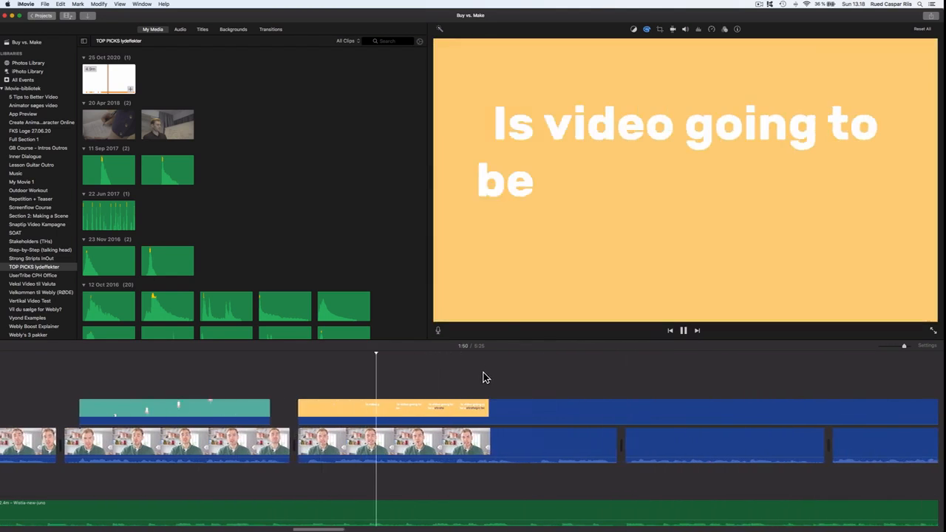
{"action": "scroll", "coordinate": [500, 382], "scroll_direction": "right", "scroll_amount": 1}
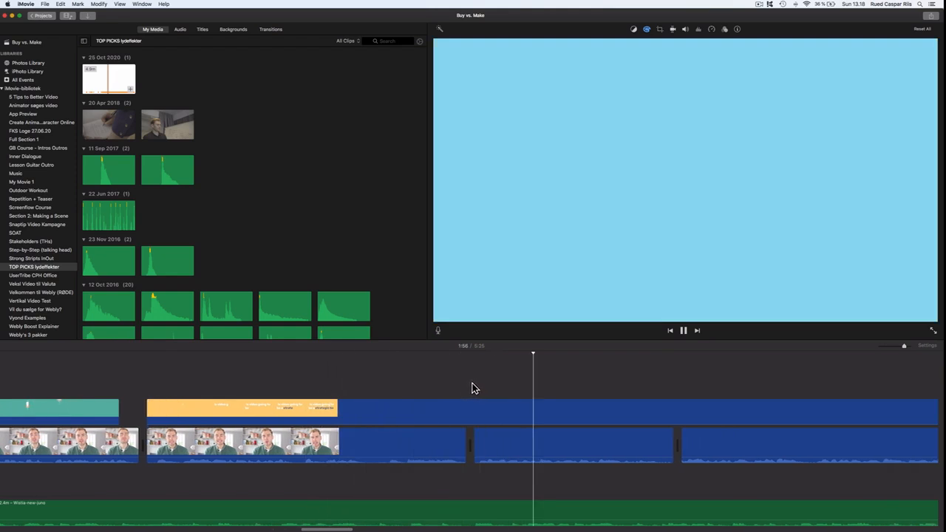
{"action": "key", "text": "space"}
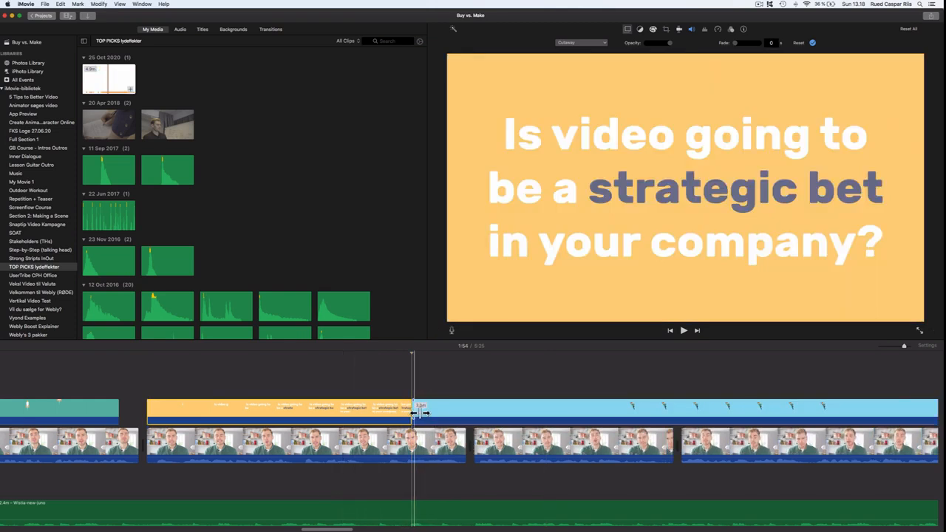
- Trim the light blue overlay part's start later, past the end of the yellow question
{"action": "left_click_drag", "start_coordinate": [475, 413], "coordinate": [583, 413]}
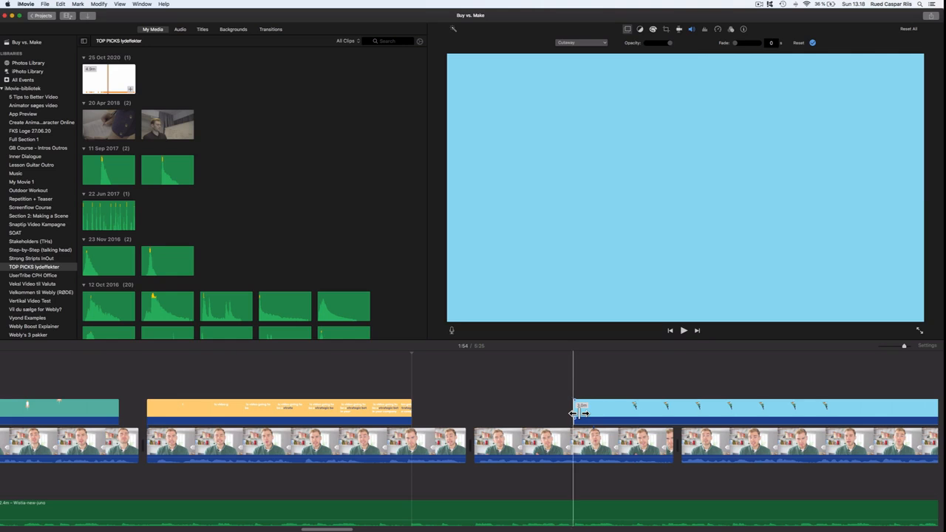
{"action": "scroll", "coordinate": [602, 416], "scroll_direction": "right", "scroll_amount": 10}
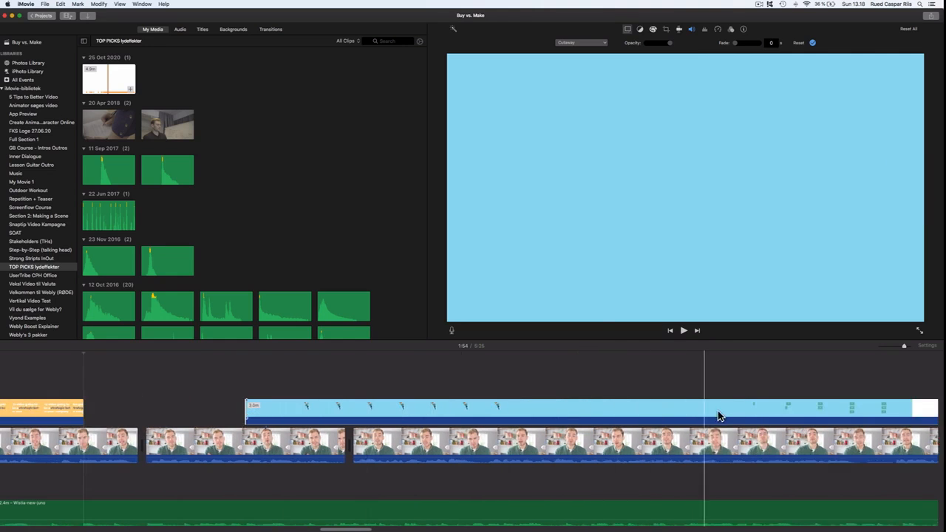
{"action": "scroll", "coordinate": [777, 414], "scroll_direction": "right", "scroll_amount": 8}
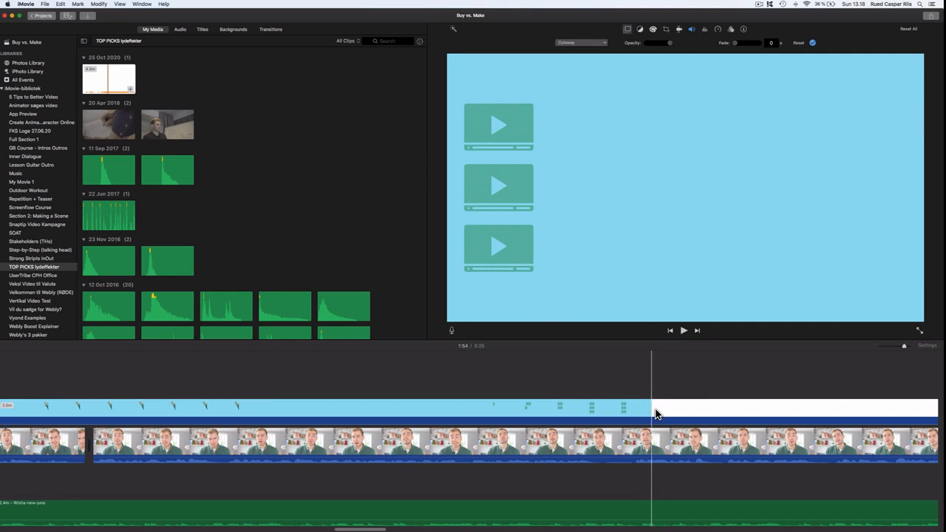
- Split the light blue overlay after the video-icons scene and trim the remainder's start later
{"action": "left_click", "coordinate": [655, 413]}
{"action": "key", "text": "super+b"}
{"action": "left_click_drag", "start_coordinate": [658, 414], "coordinate": [764, 413]}
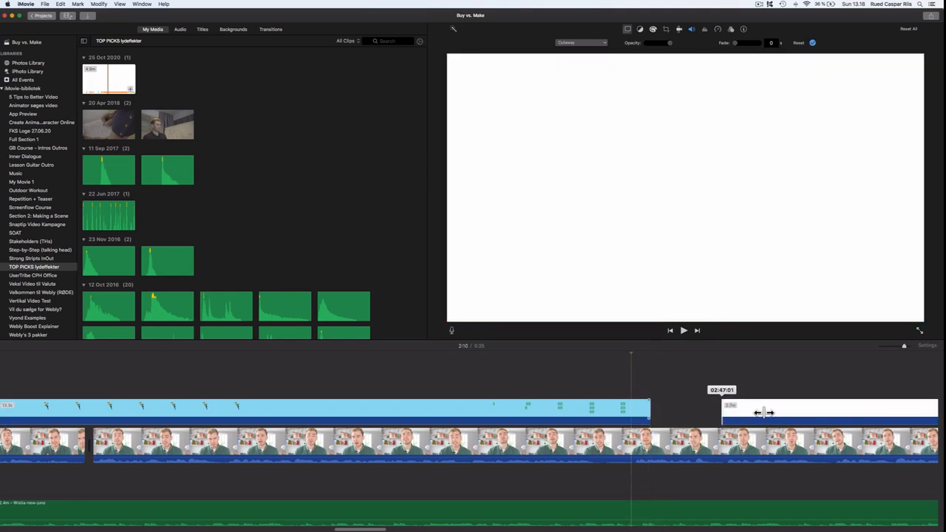
- Lower the light blue overlay's Green/Blue Screen softness to its minimum
{"action": "left_click", "coordinate": [626, 413]}
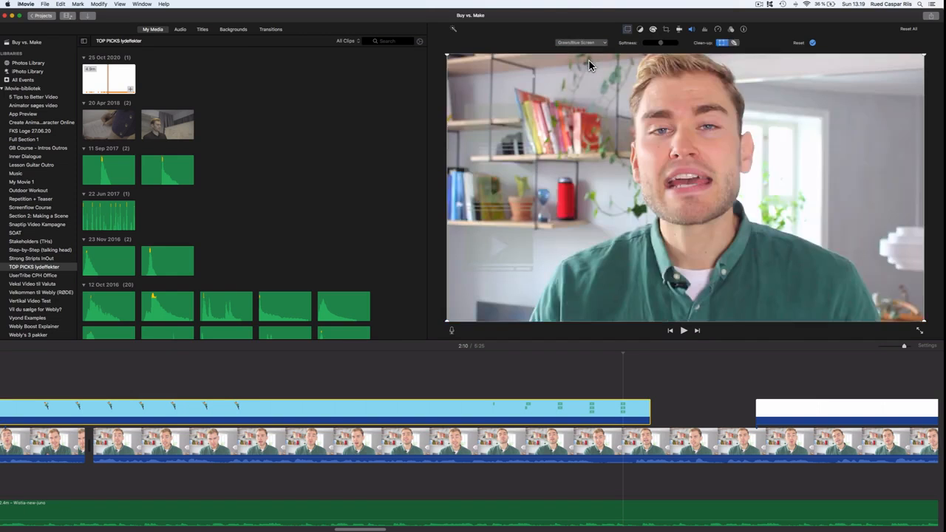
{"action": "left_click_drag", "start_coordinate": [660, 45], "coordinate": [626, 48]}
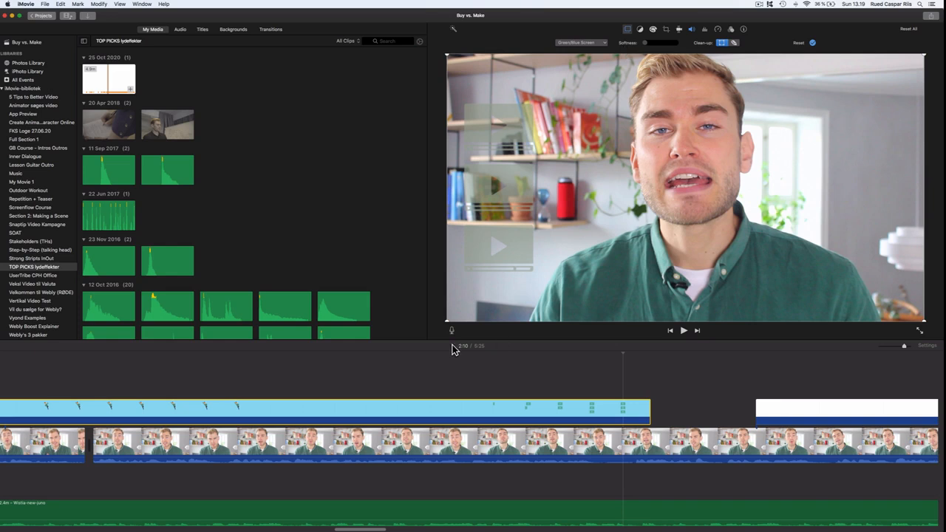
- Play back the keyed light blue overlay section over the talking-head footage and reselect it
{"action": "scroll", "coordinate": [218, 372], "scroll_direction": "left", "scroll_amount": 8}
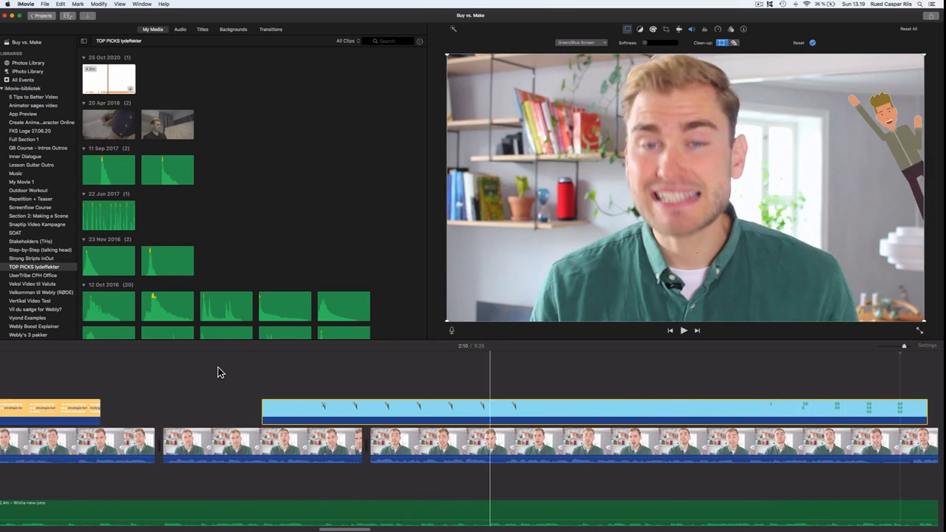
{"action": "left_click", "coordinate": [247, 382]}
{"action": "key", "text": "space"}
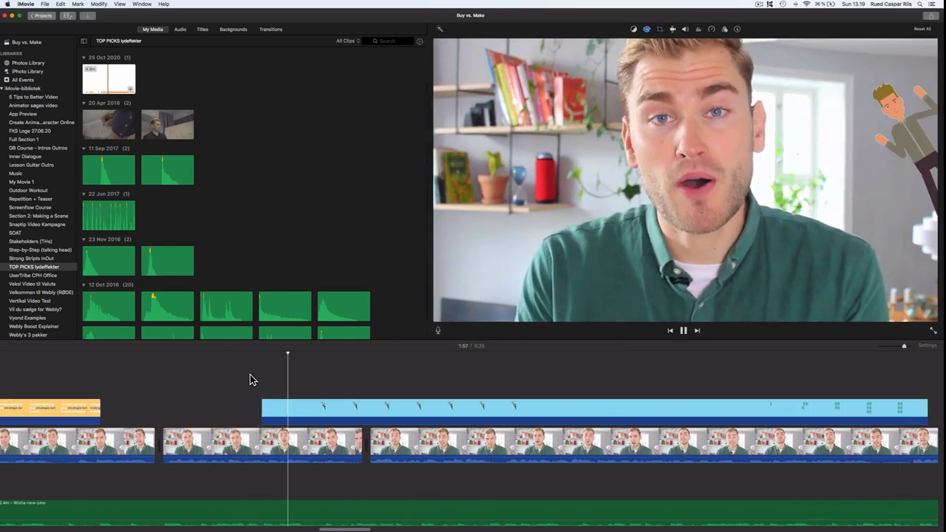
{"action": "left_click", "coordinate": [303, 411]}
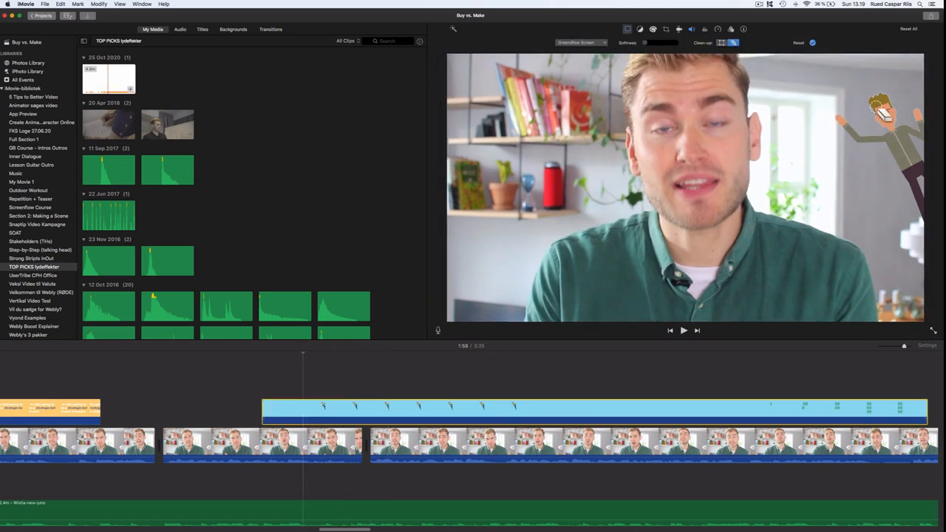
{"action": "left_click", "coordinate": [257, 403]}
{"action": "key", "text": "space"}
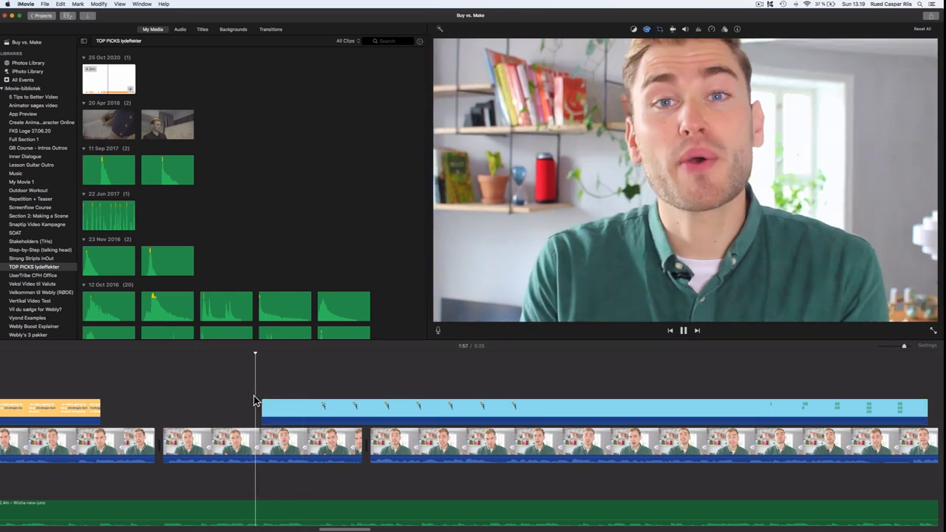
{"action": "scroll", "coordinate": [303, 388], "scroll_direction": "right", "scroll_amount": 5}
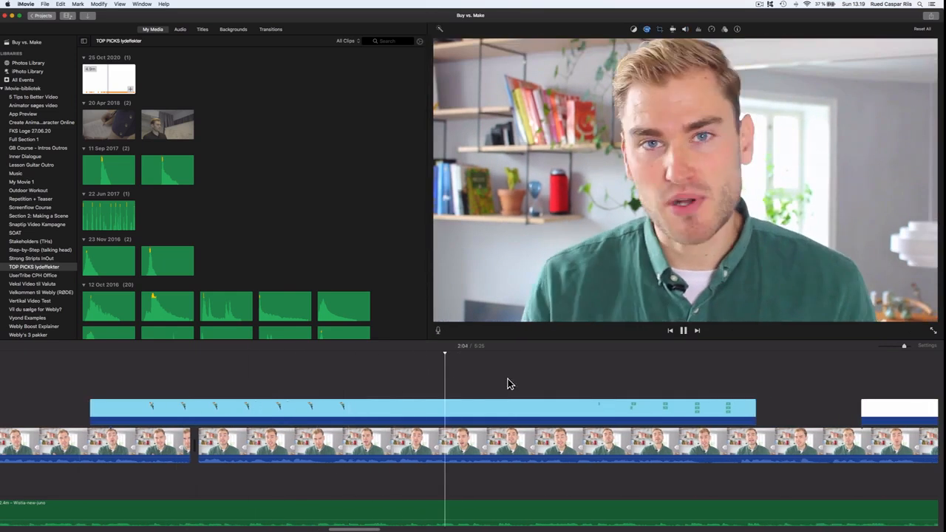
{"action": "left_click", "coordinate": [708, 411]}
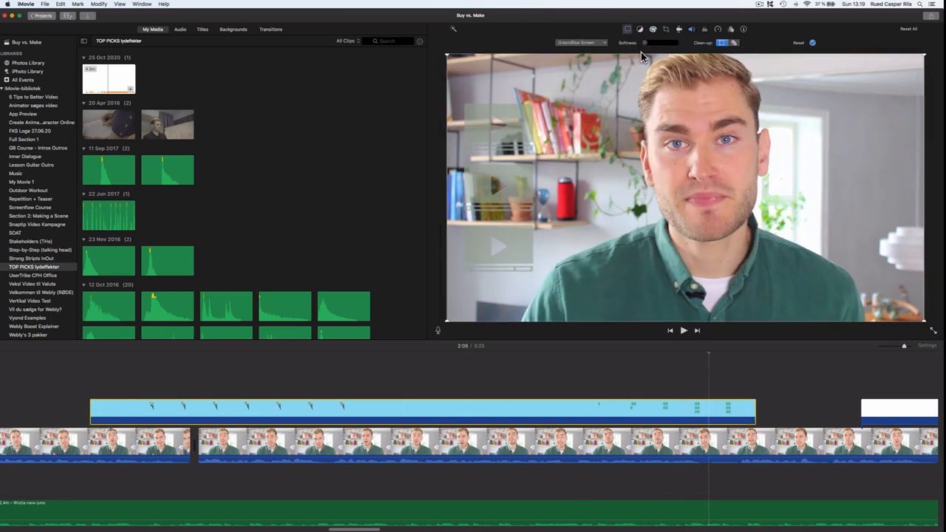
- Split the light blue overlay at the playhead and trim the second part's start later
{"action": "key", "text": "super+b"}
{"action": "left_click_drag", "start_coordinate": [459, 415], "coordinate": [572, 415]}
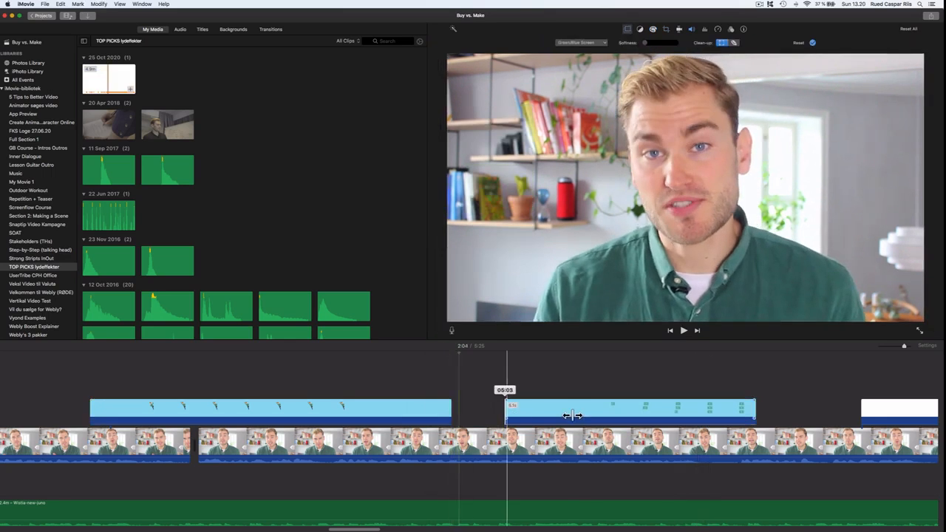
- Set the light blue overlay parts' video overlay style to Picture in Picture
{"action": "left_click", "coordinate": [432, 408]}
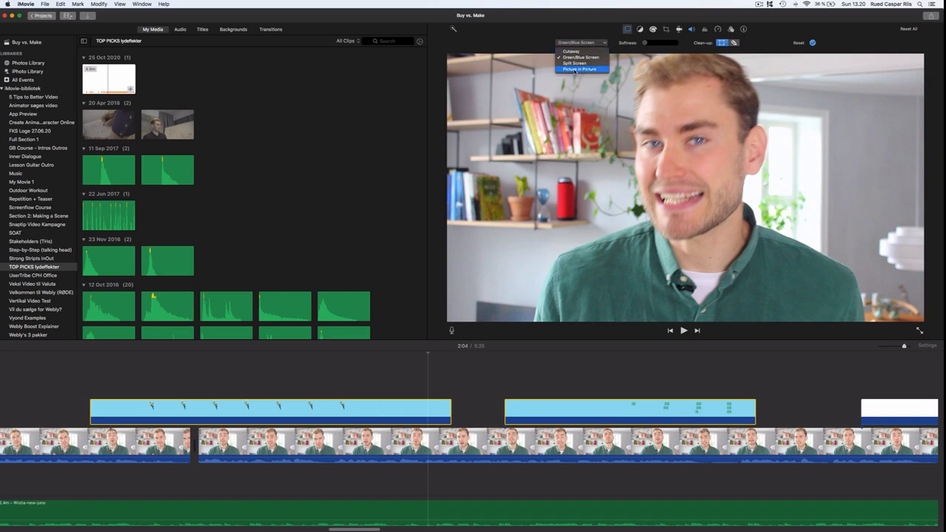
{"action": "left_click", "coordinate": [578, 69]}
{"action": "left_click", "coordinate": [132, 384]}
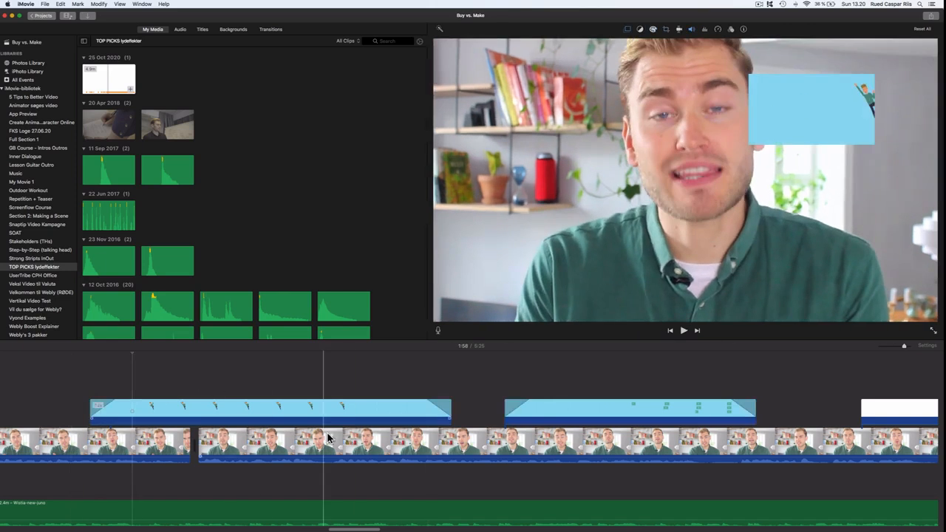
{"action": "left_click", "coordinate": [334, 411]}
{"action": "left_click", "coordinate": [394, 410]}
- Try enlarging and moving the picture-in-picture inset, then undo those three changes
{"action": "left_click", "coordinate": [628, 29]}
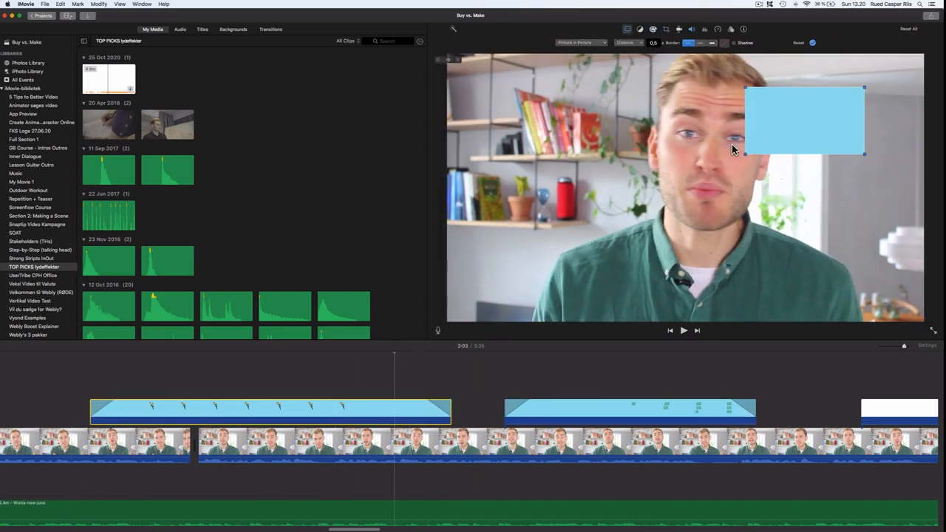
{"action": "left_click_drag", "start_coordinate": [745, 155], "coordinate": [791, 259]}
{"action": "left_click_drag", "start_coordinate": [824, 190], "coordinate": [881, 156]}
{"action": "left_click_drag", "start_coordinate": [849, 225], "coordinate": [804, 326]}
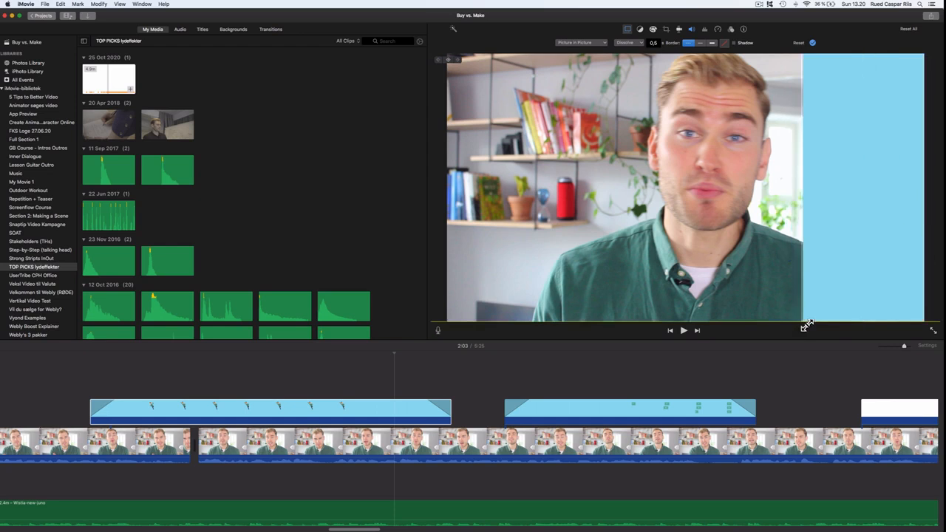
{"action": "key", "text": "super+z"}
{"action": "key", "text": "super+z"}
{"action": "key", "text": "super+z"}
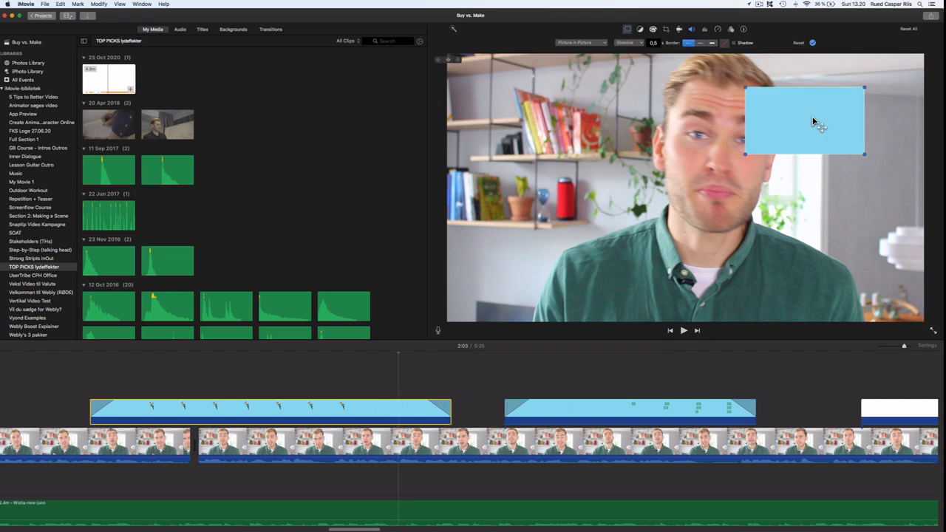
- Move the picture-in-picture inset to the top-right corner and resize it, then undo back to the green-screen overlay
{"action": "left_click_drag", "start_coordinate": [813, 122], "coordinate": [872, 89]}
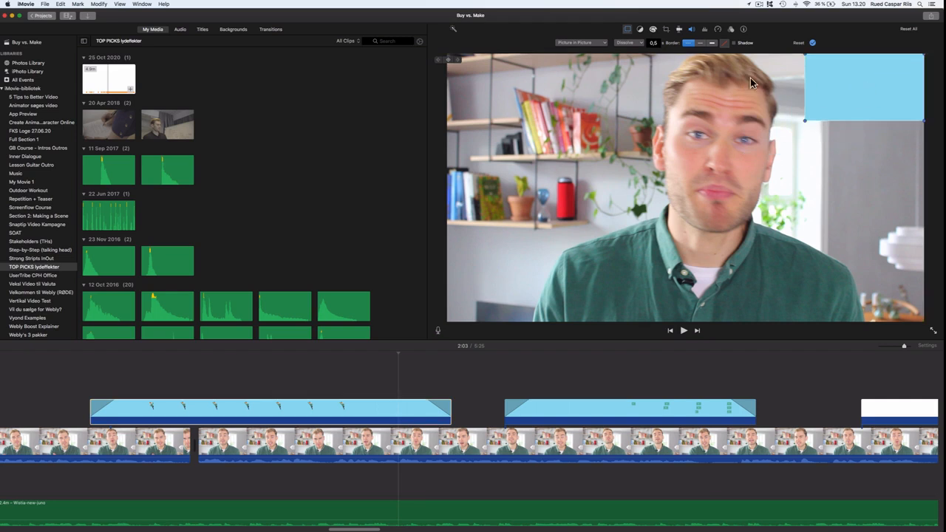
{"action": "left_click", "coordinate": [592, 51]}
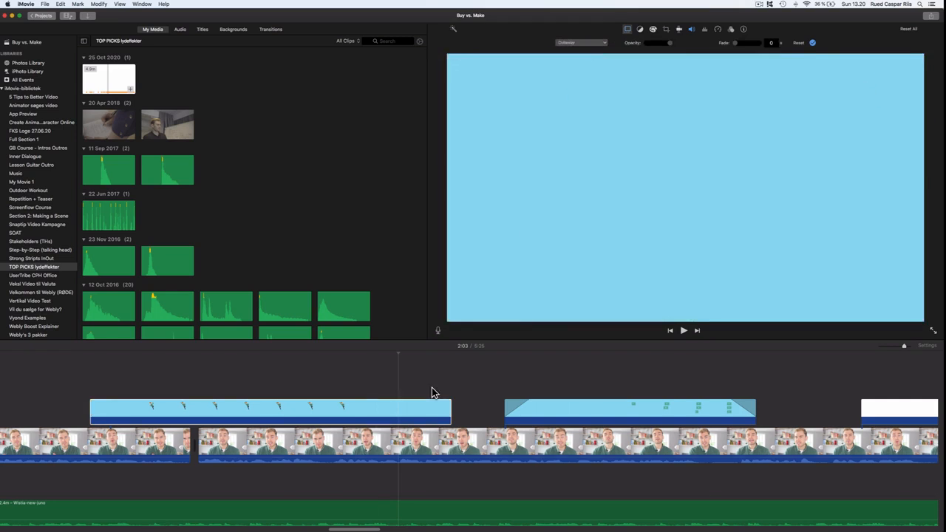
{"action": "left_click", "coordinate": [278, 393]}
{"action": "left_click", "coordinate": [283, 415]}
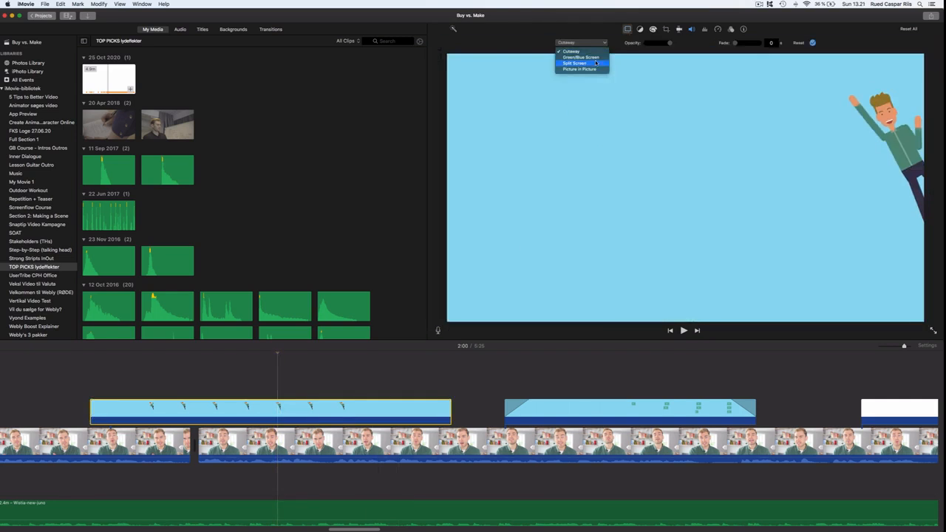
{"action": "left_click", "coordinate": [590, 69]}
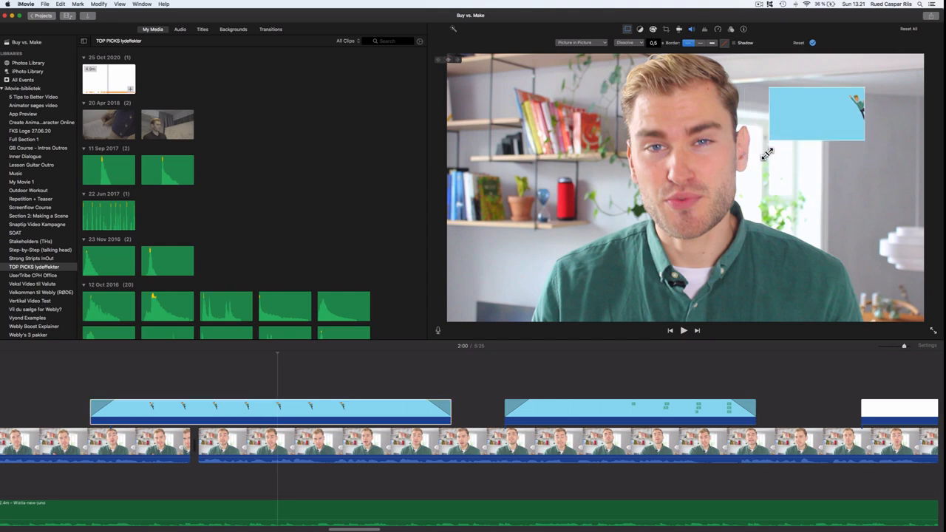
{"action": "left_click_drag", "start_coordinate": [756, 143], "coordinate": [818, 97]}
{"action": "left_click", "coordinate": [367, 418]}
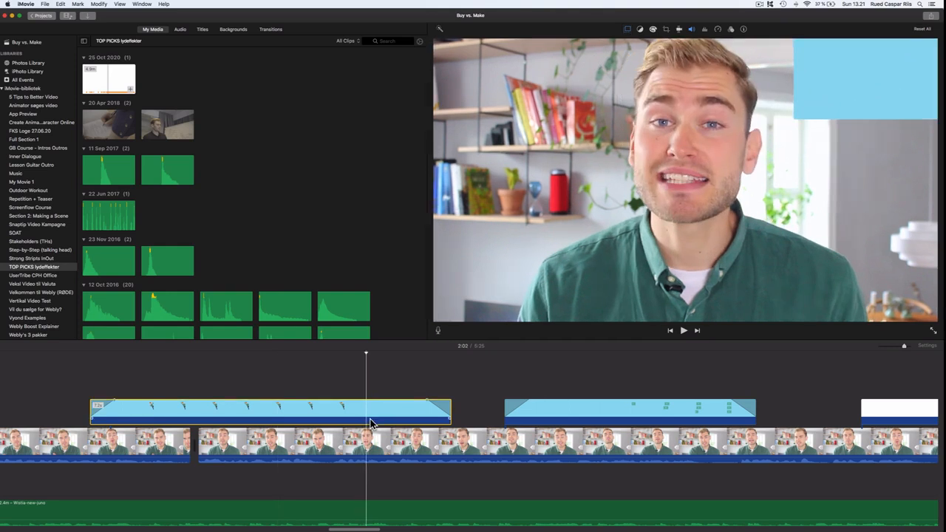
{"action": "key", "text": "super+z"}
{"action": "key", "text": "super+z"}
{"action": "key", "text": "super+z"}
{"action": "key", "text": "super+z"}
{"action": "key", "text": "super+z"}
{"action": "key", "text": "super+z"}
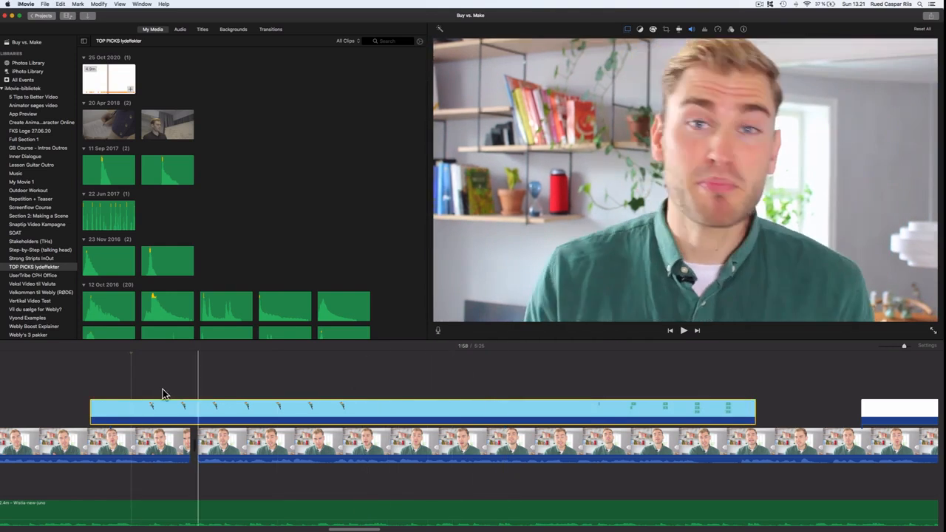
- Play back the light blue overlay section over the talking-head footage to review the keying
{"action": "left_click", "coordinate": [77, 392]}
{"action": "key", "text": "space"}
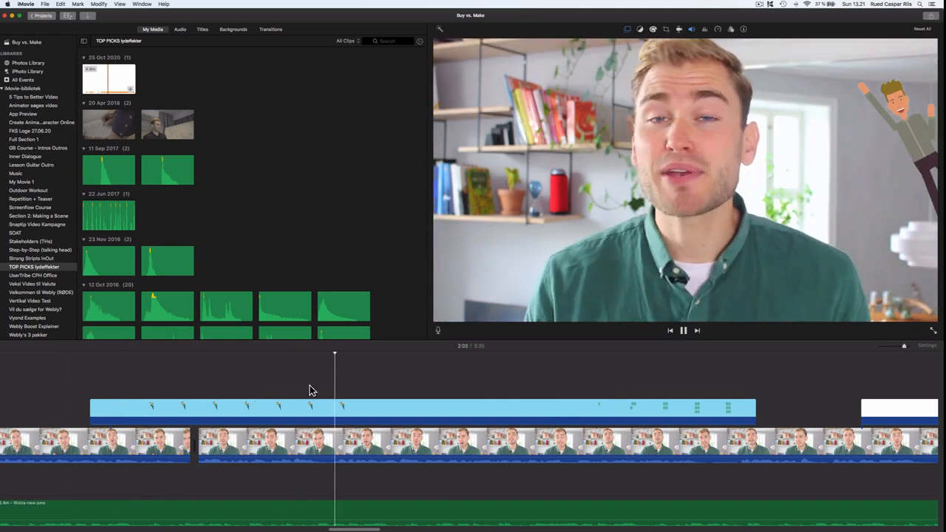
{"action": "scroll", "coordinate": [448, 388], "scroll_direction": "right", "scroll_amount": 5}
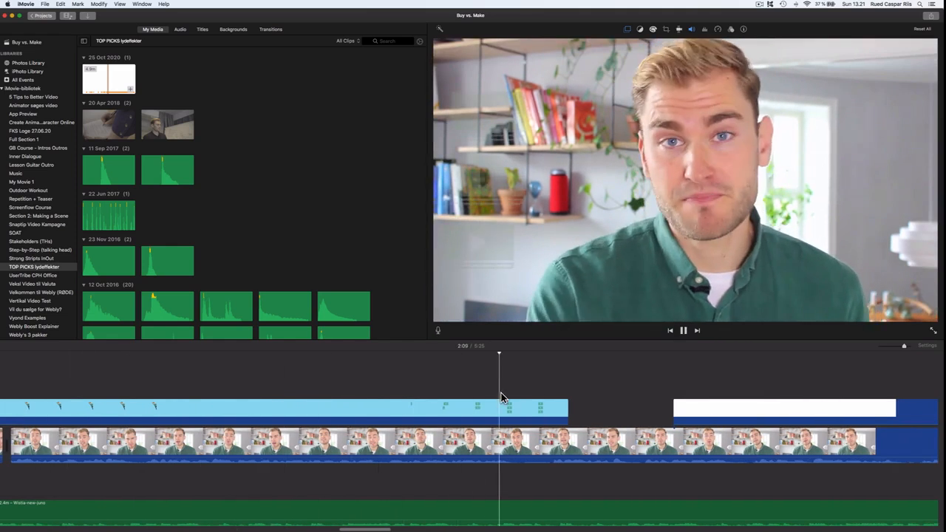
{"action": "left_click", "coordinate": [523, 410]}
{"action": "left_click", "coordinate": [97, 382]}
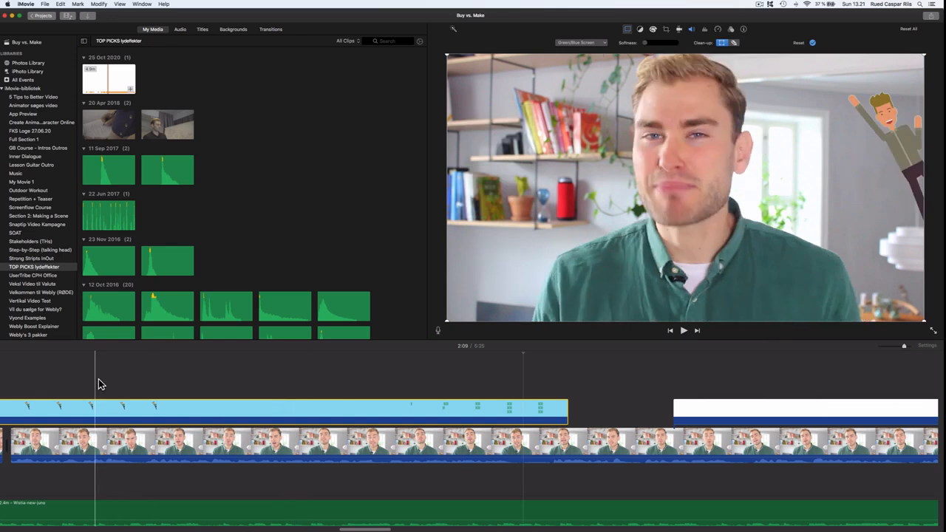
{"action": "key", "text": "space"}
{"action": "left_click", "coordinate": [192, 410]}
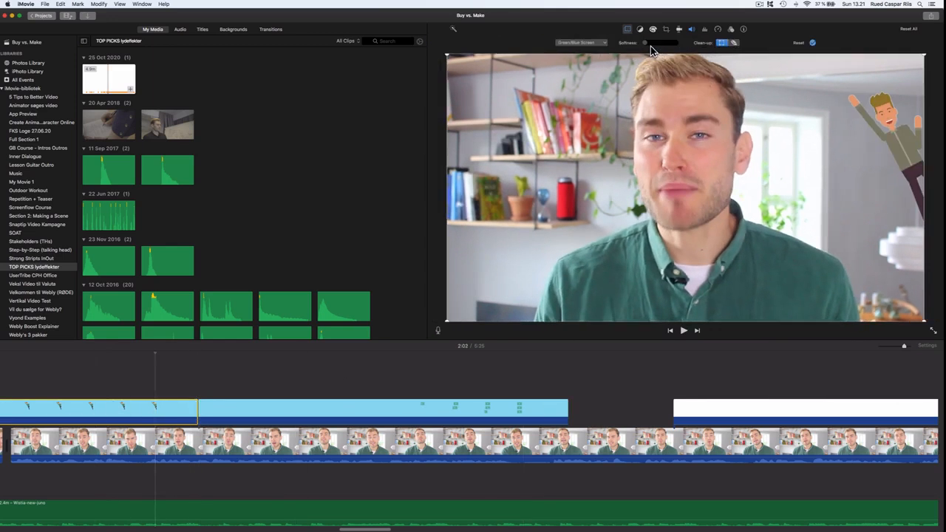
{"action": "left_click", "coordinate": [123, 382]}
{"action": "key", "text": "space"}
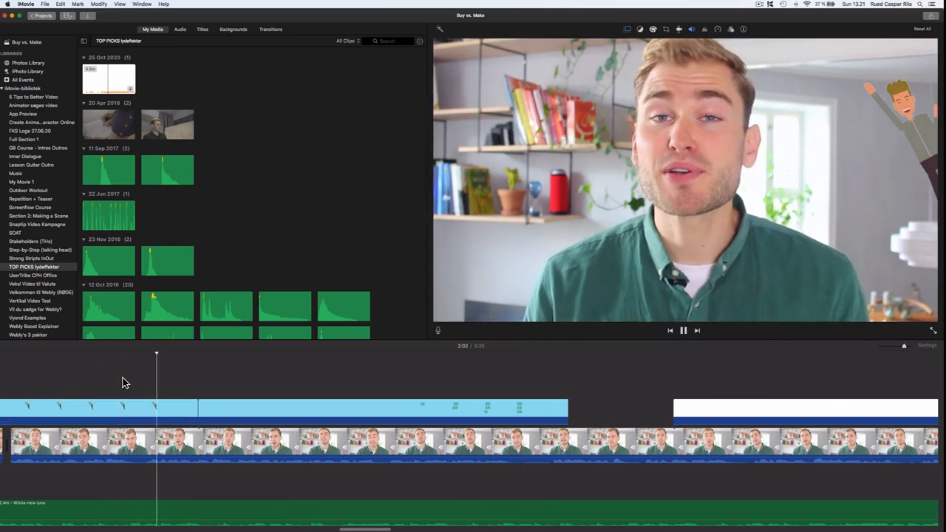
{"action": "left_click", "coordinate": [416, 374]}
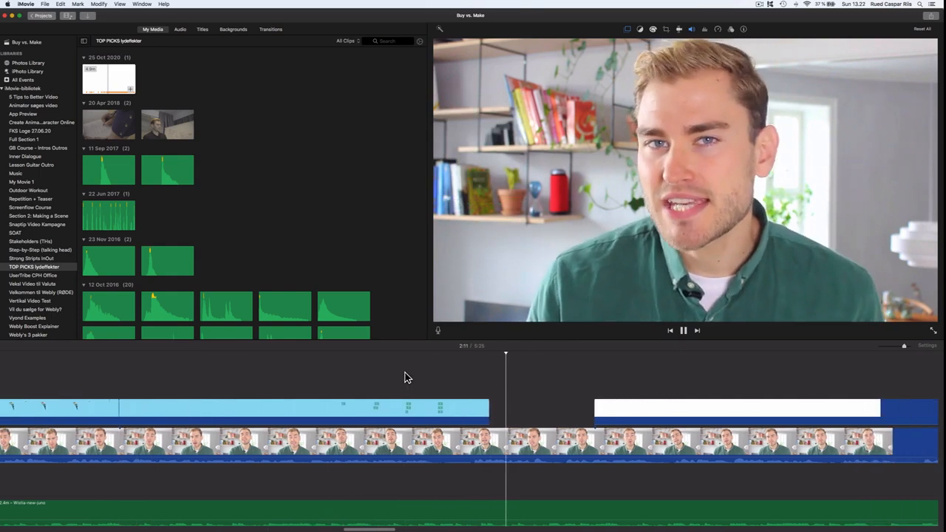
{"action": "scroll", "coordinate": [416, 386], "scroll_direction": "right", "scroll_amount": 8}
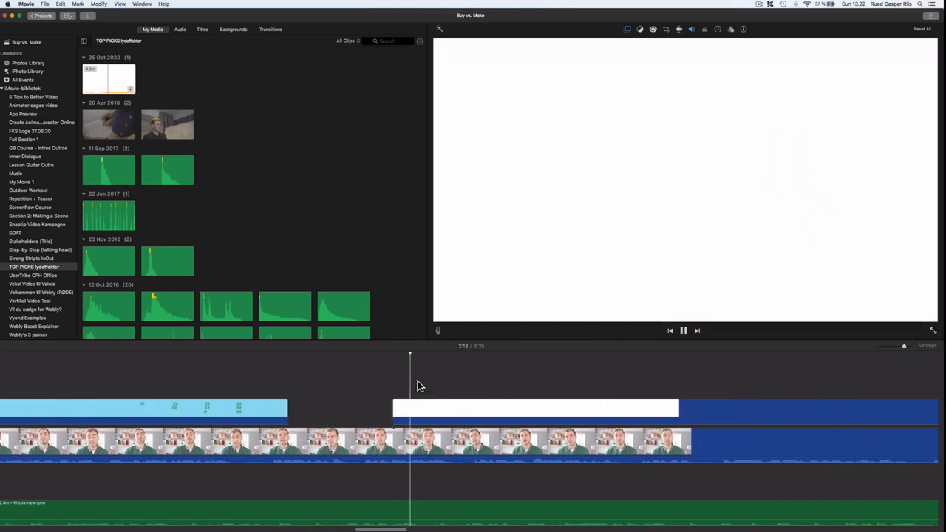
{"action": "key", "text": "space"}
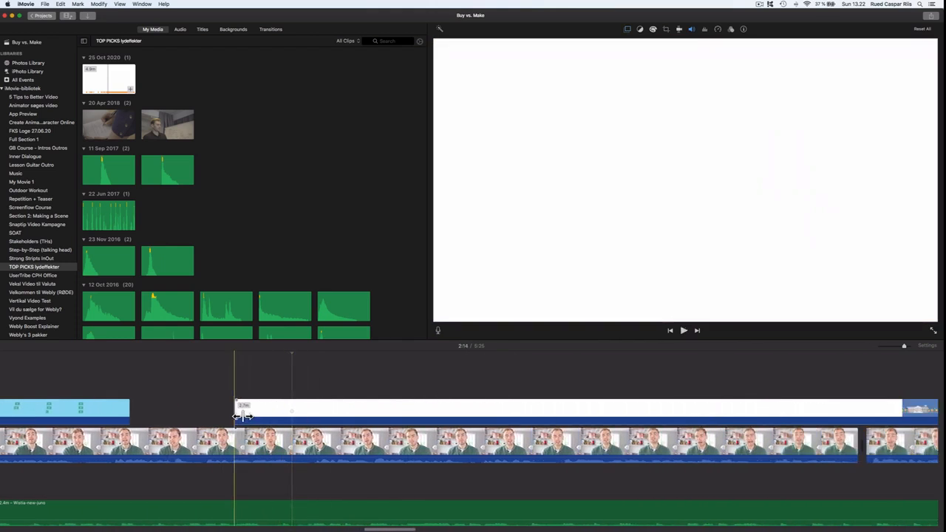
- Shorten the white overlay clip from its start and extend the following animation overlay's start earlier
{"action": "left_click_drag", "start_coordinate": [461, 416], "coordinate": [883, 411]}
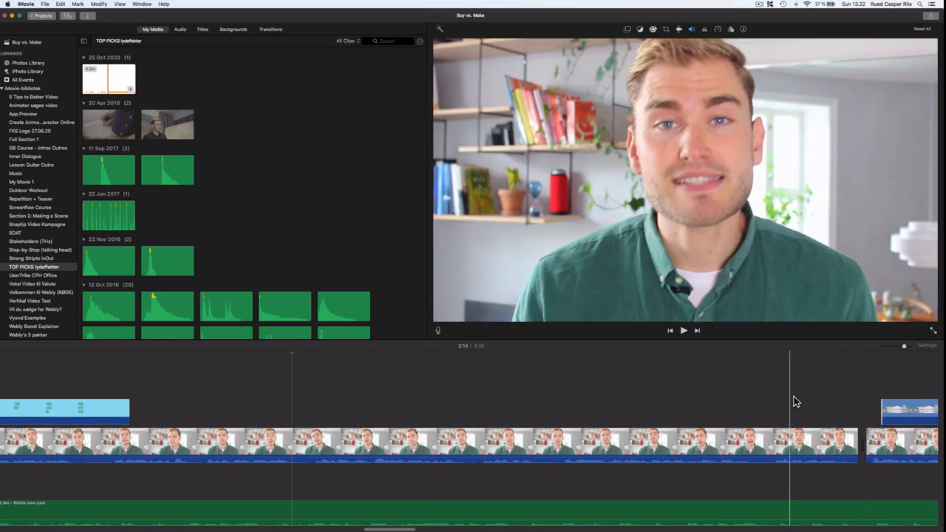
{"action": "scroll", "coordinate": [743, 393], "scroll_direction": "right", "scroll_amount": 10}
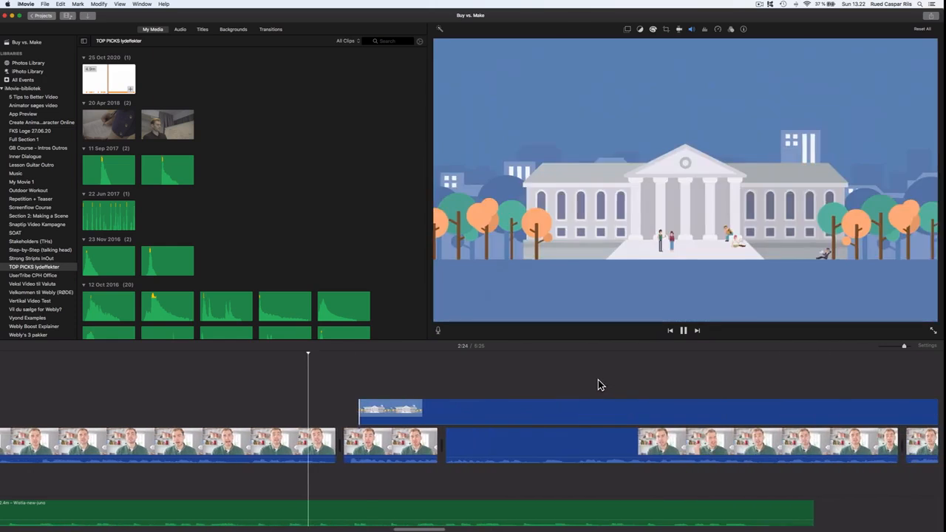
{"action": "left_click_drag", "start_coordinate": [334, 416], "coordinate": [308, 411]}
- Play back the animation overlay through the lecture and Transaction Cost Economics scenes
{"action": "key", "text": "space"}
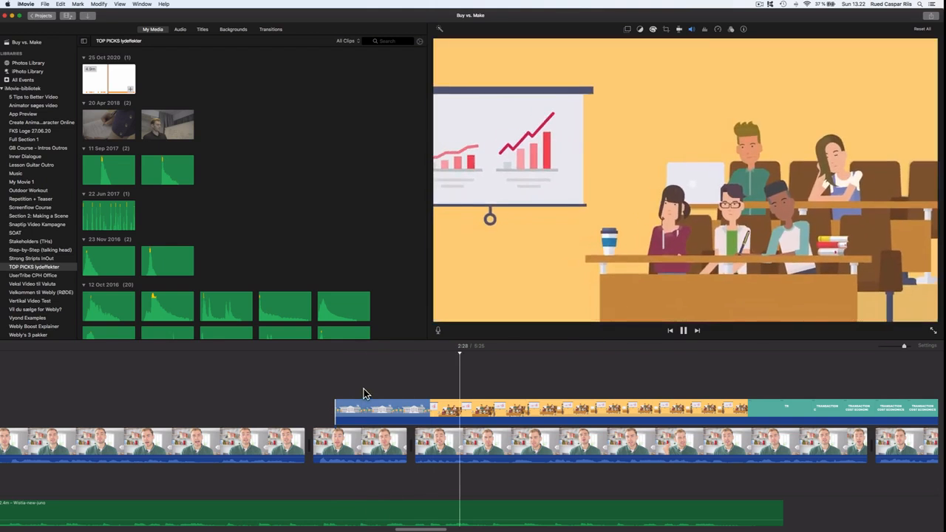
{"action": "scroll", "coordinate": [368, 390], "scroll_direction": "right", "scroll_amount": 4}
{"action": "scroll", "coordinate": [369, 388], "scroll_direction": "right", "scroll_amount": 5}
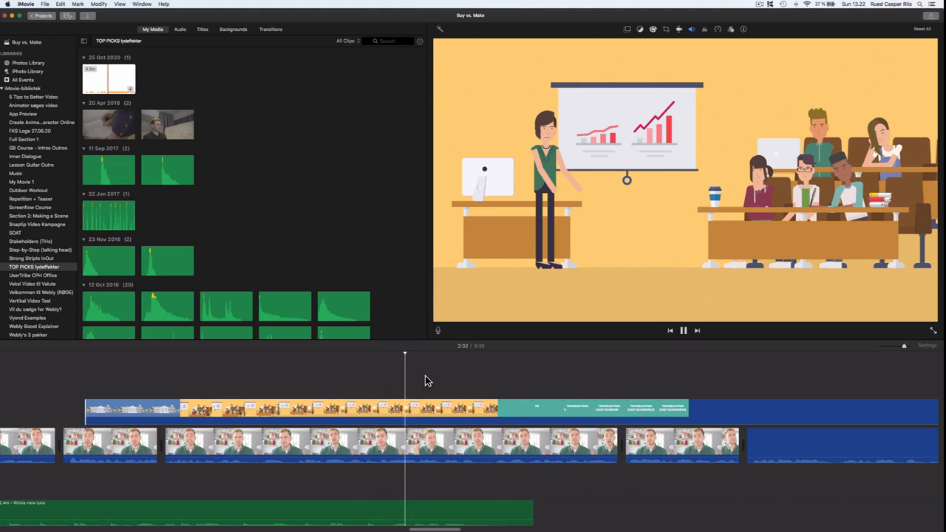
{"action": "scroll", "coordinate": [429, 380], "scroll_direction": "right", "scroll_amount": 5}
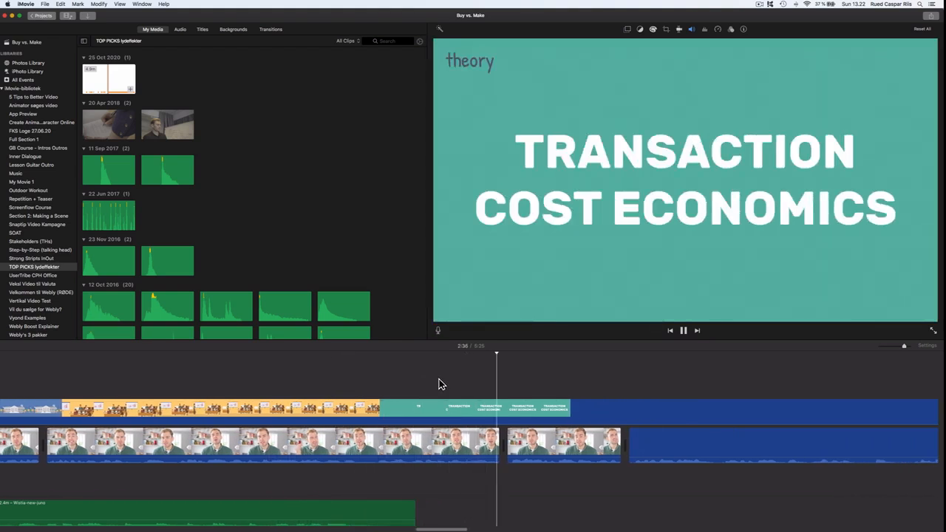
{"action": "scroll", "coordinate": [438, 383], "scroll_direction": "right", "scroll_amount": 10}
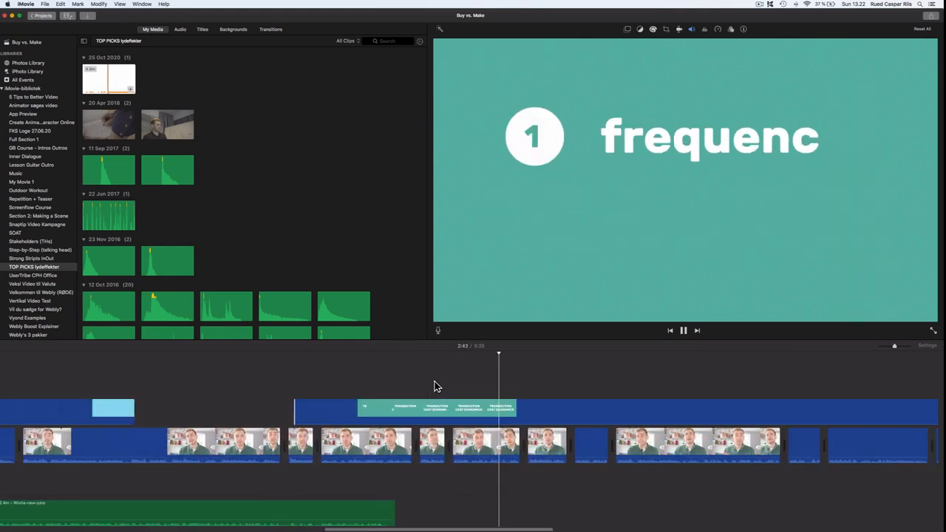
{"action": "scroll", "coordinate": [436, 384], "scroll_direction": "right", "scroll_amount": 5}
{"action": "key", "text": "space"}
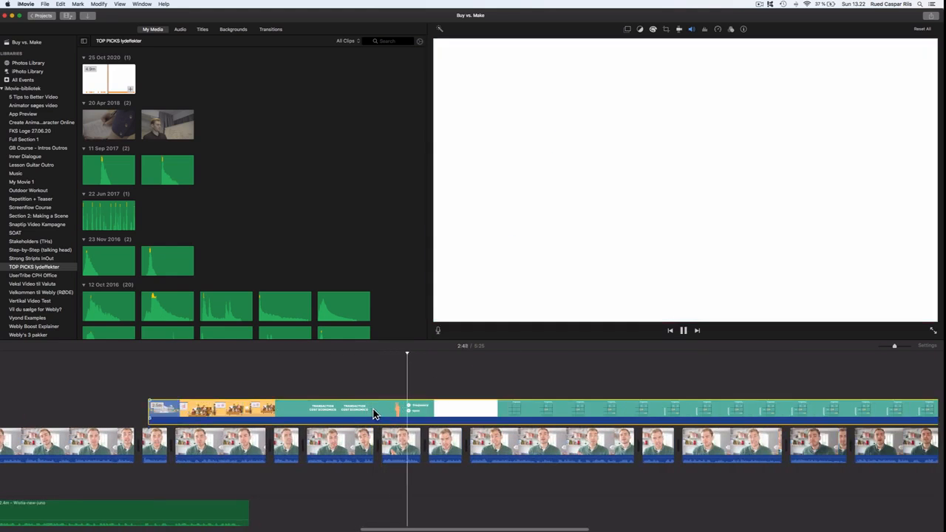
- Split the animation overlay at the white frame and trim the first part's end earlier
{"action": "left_click", "coordinate": [344, 384]}
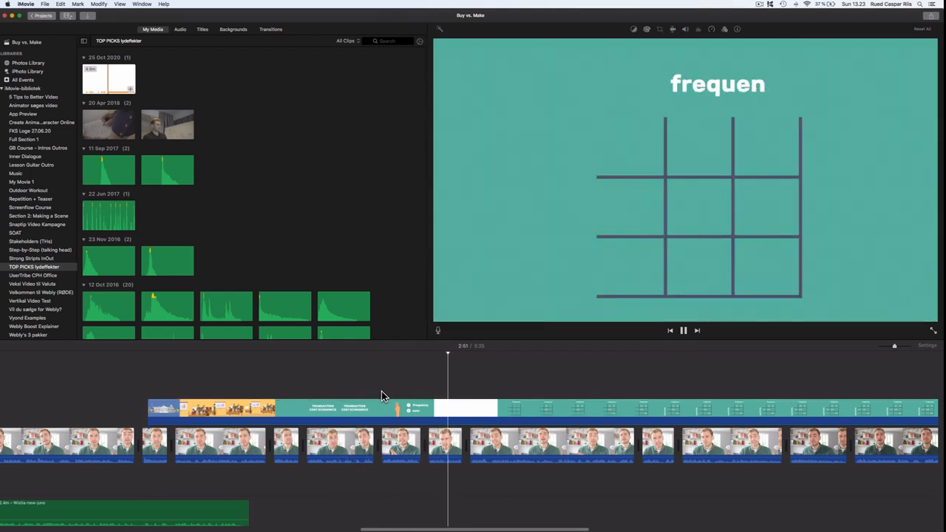
{"action": "left_click", "coordinate": [401, 414]}
{"action": "key", "text": "space"}
{"action": "key", "text": "space"}
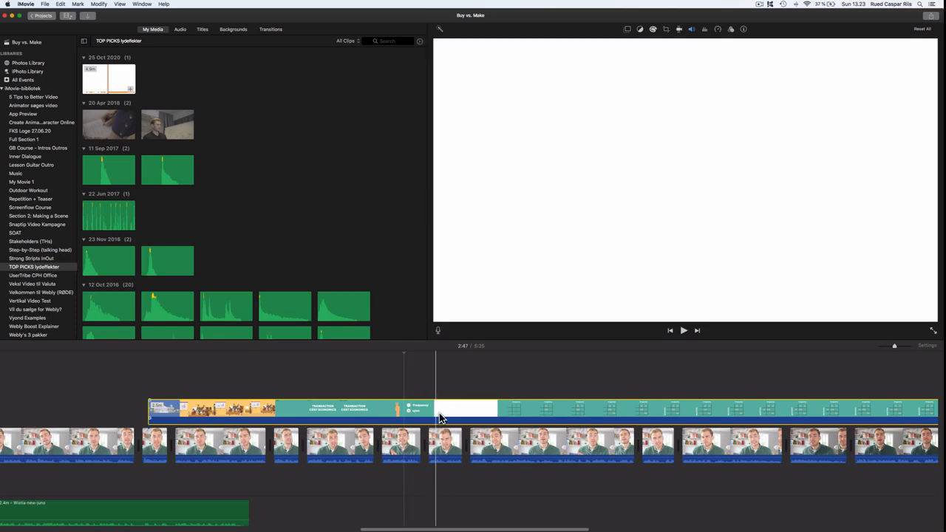
{"action": "key", "text": "super+b"}
{"action": "left_click_drag", "start_coordinate": [437, 412], "coordinate": [387, 414]}
{"action": "key", "text": "space"}
{"action": "key", "text": "space"}
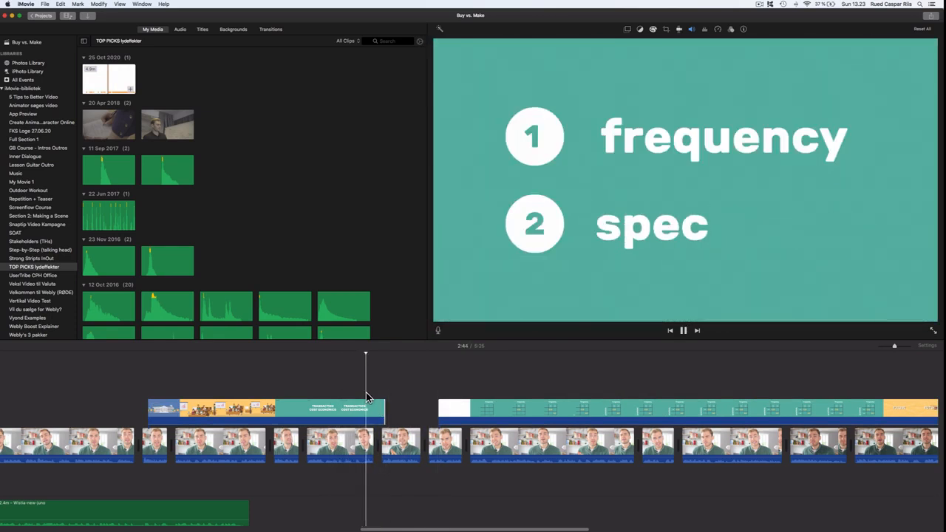
- Split the frequency-grid overlay at the playhead during the frequency scene
{"action": "scroll", "coordinate": [358, 379], "scroll_direction": "right", "scroll_amount": 3}
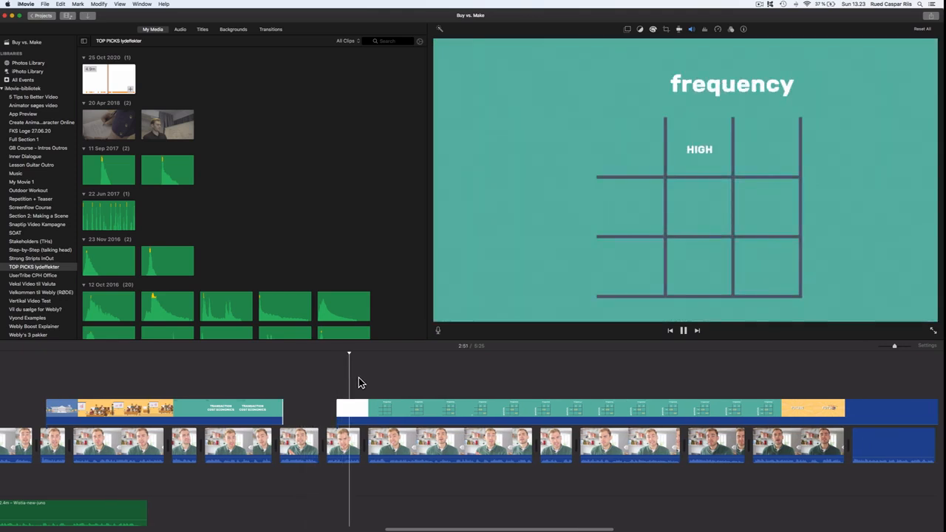
{"action": "scroll", "coordinate": [365, 378], "scroll_direction": "right", "scroll_amount": 4}
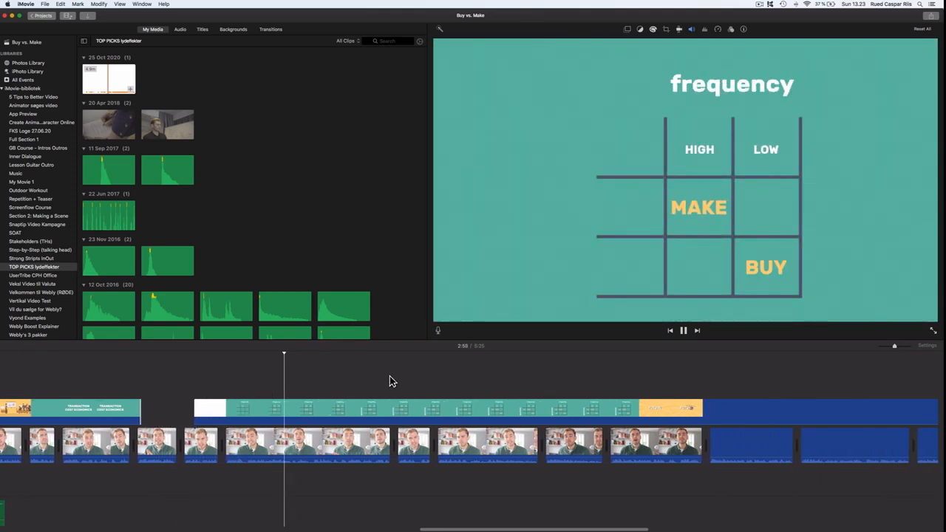
{"action": "key", "text": "space"}
{"action": "key", "text": "super+b"}
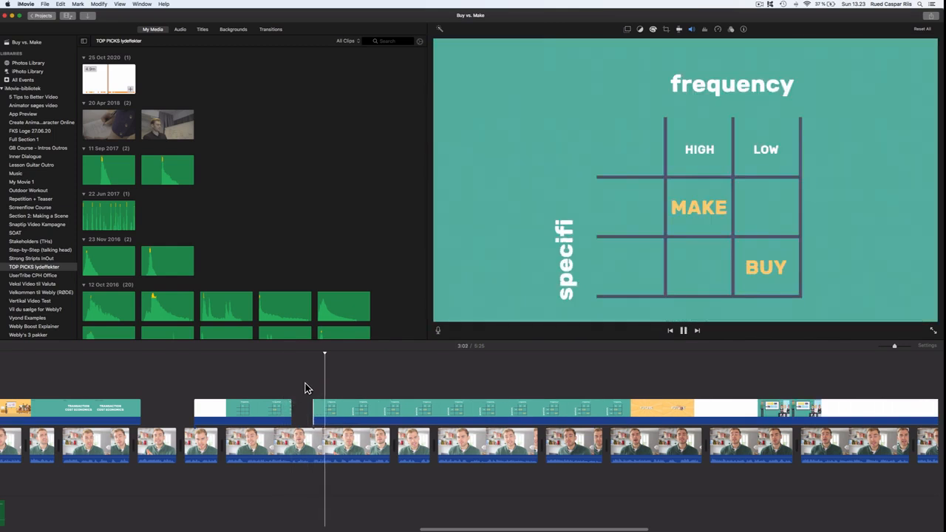
- Split the frequency-grid overlay again, trim the new part's start slightly later, and play it back
{"action": "scroll", "coordinate": [325, 385], "scroll_direction": "right", "scroll_amount": 2}
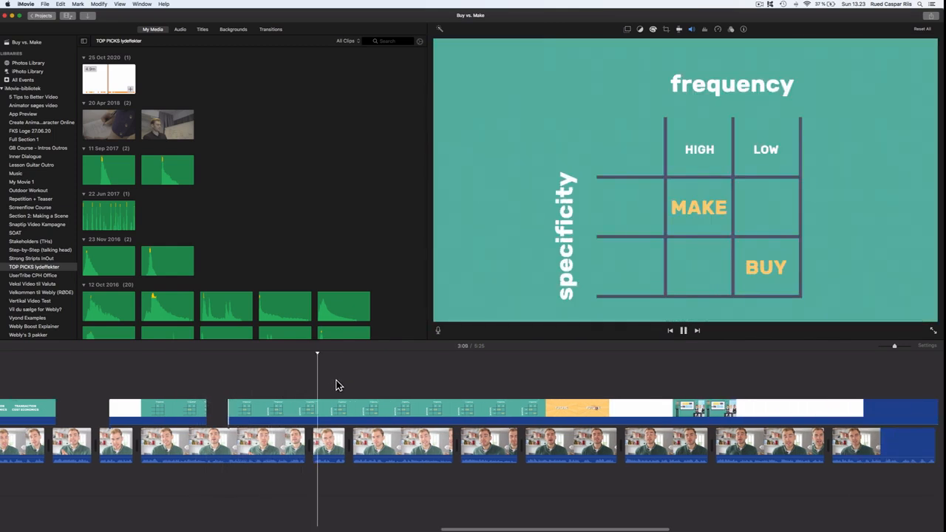
{"action": "scroll", "coordinate": [342, 385], "scroll_direction": "right", "scroll_amount": 2}
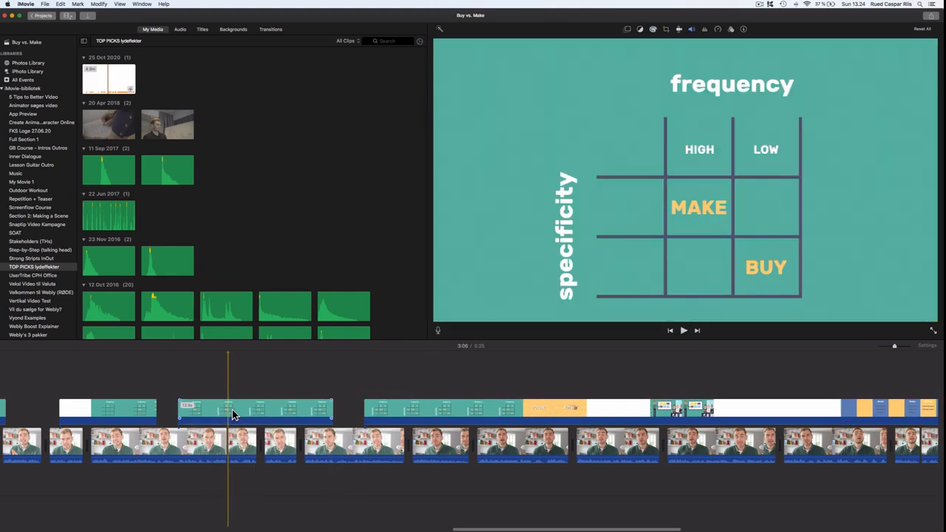
{"action": "key", "text": "super+b"}
{"action": "left_click_drag", "start_coordinate": [255, 414], "coordinate": [248, 414]}
{"action": "left_click", "coordinate": [165, 383]}
{"action": "key", "text": "space"}
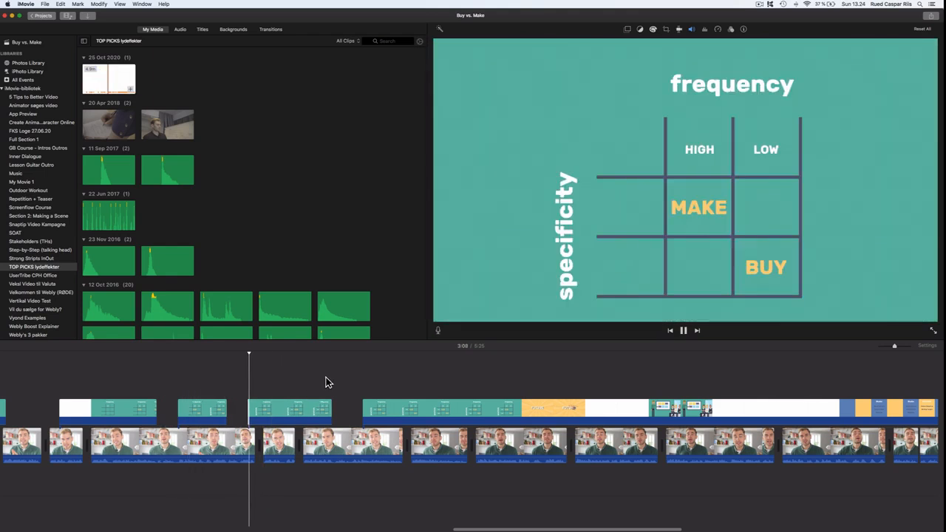
- Nudge the second frequency-grid overlay part's start a little later and replay from just before it
{"action": "left_click_drag", "start_coordinate": [264, 412], "coordinate": [265, 413]}
{"action": "left_click", "coordinate": [240, 399]}
{"action": "key", "text": "space"}
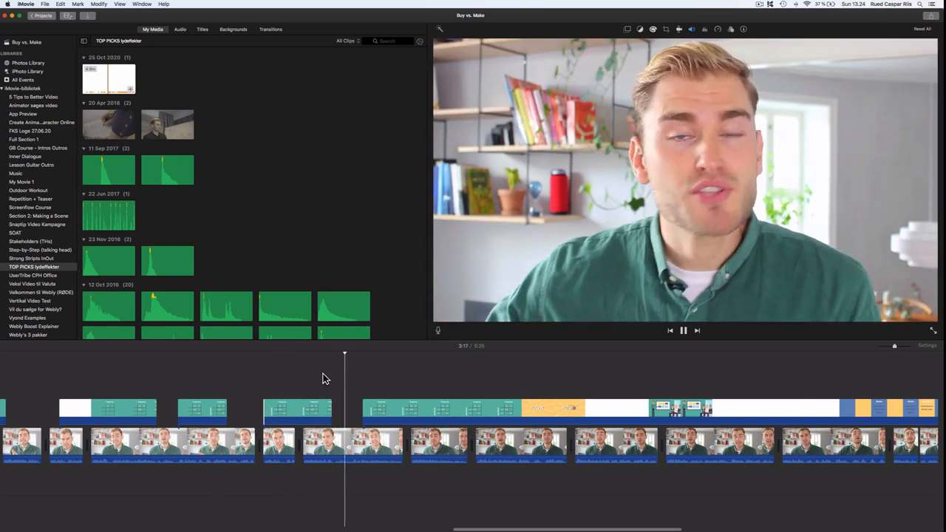
- Trim the start of the long animation overlay later to the frequency scene and play it back
{"action": "scroll", "coordinate": [326, 379], "scroll_direction": "right", "scroll_amount": 1}
{"action": "key", "text": "space"}
{"action": "left_click_drag", "start_coordinate": [359, 412], "coordinate": [400, 416]}
{"action": "left_click", "coordinate": [363, 388]}
{"action": "key", "text": "space"}
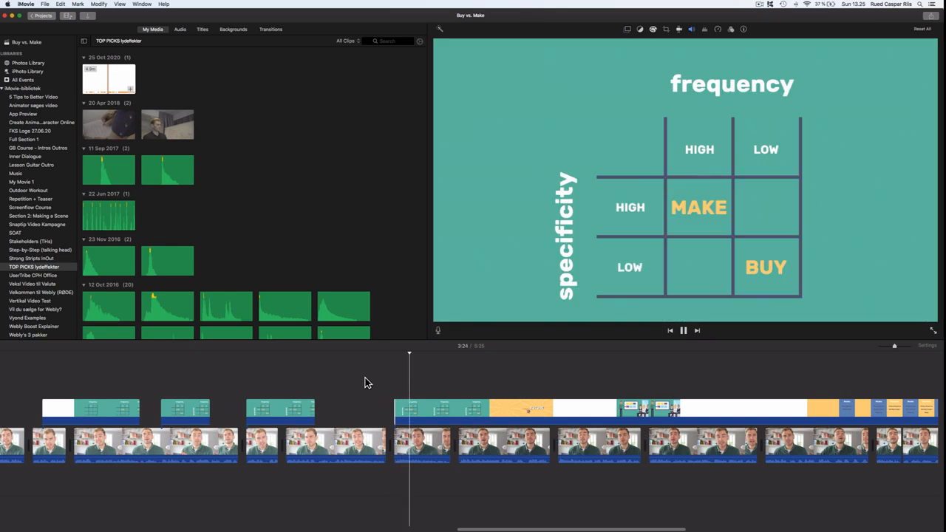
- Trim the following overlay segment's start much later and play back from just before it
{"action": "scroll", "coordinate": [366, 379], "scroll_direction": "right", "scroll_amount": 5}
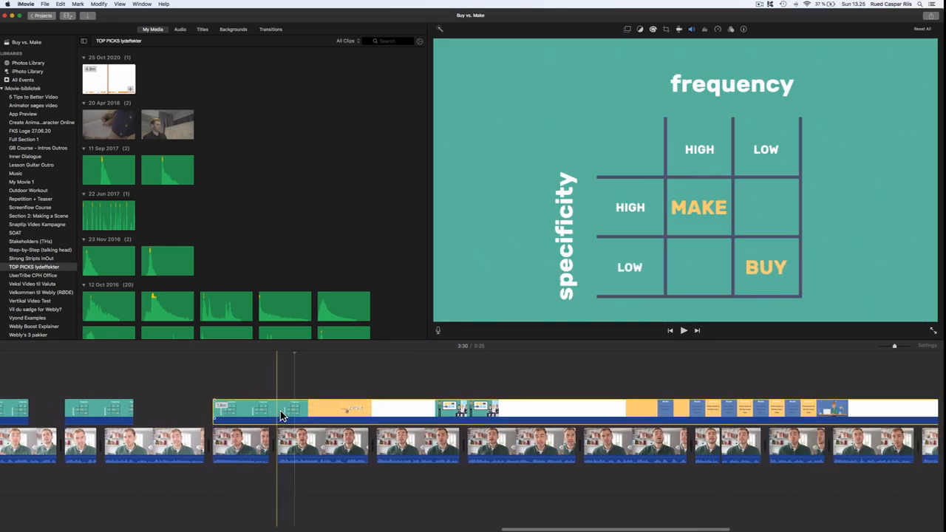
{"action": "left_click_drag", "start_coordinate": [307, 414], "coordinate": [651, 417]}
{"action": "key", "text": "super+plus"}
{"action": "left_click", "coordinate": [248, 397]}
{"action": "key", "text": "space"}
- Split the orange FUTURE overlay at the playhead and resume playback
{"action": "scroll", "coordinate": [304, 382], "scroll_direction": "right", "scroll_amount": 4}
{"action": "key", "text": "space"}
{"action": "key", "text": "super+b"}
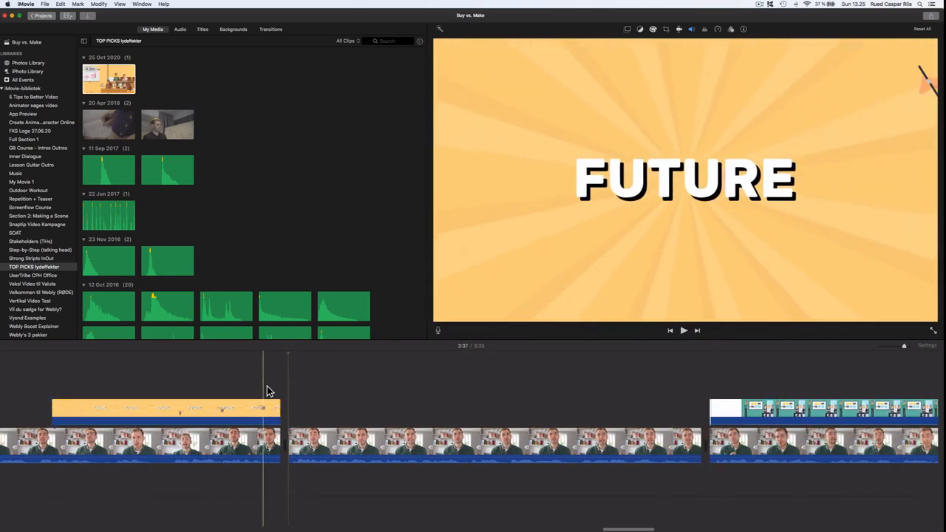
{"action": "key", "text": "space"}
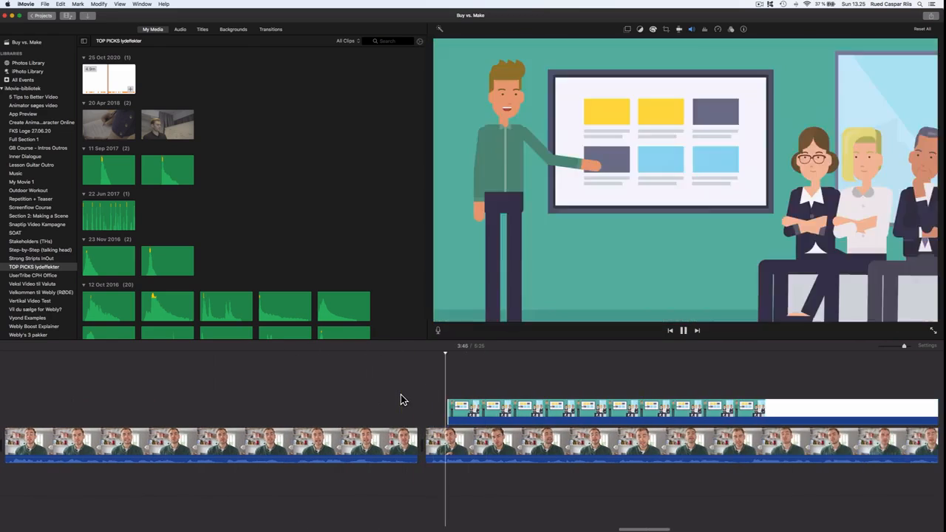
- Trim the start of the presentation-scene overlay slightly later and play it back
{"action": "key", "text": "space"}
{"action": "left_click_drag", "start_coordinate": [381, 414], "coordinate": [410, 414]}
{"action": "left_click", "coordinate": [350, 391]}
{"action": "key", "text": "space"}
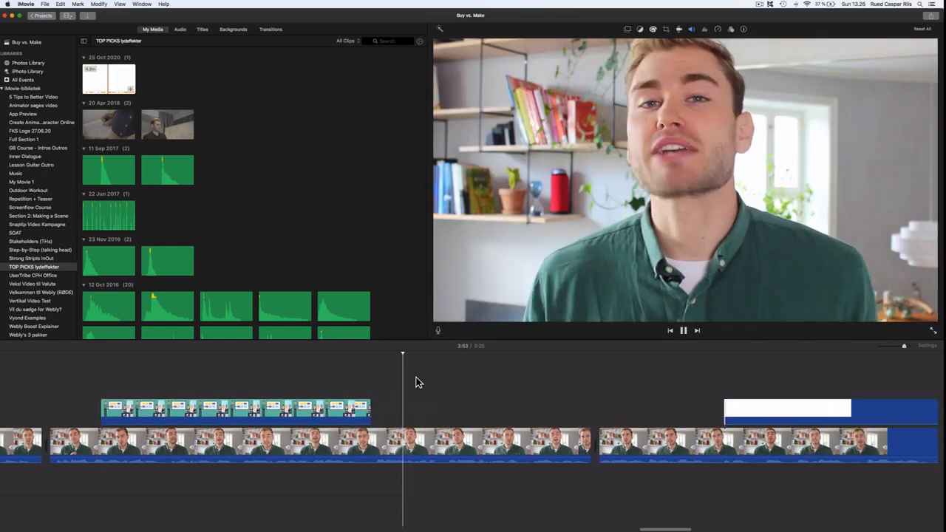
- Trim the start of the next overlay segment later to the Static scene and play it back
{"action": "scroll", "coordinate": [415, 382], "scroll_direction": "right", "scroll_amount": 5}
{"action": "key", "text": "space"}
{"action": "key", "text": "space"}
{"action": "scroll", "coordinate": [412, 391], "scroll_direction": "right", "scroll_amount": 8}
{"action": "key", "text": "space"}
{"action": "left_click_drag", "start_coordinate": [353, 414], "coordinate": [581, 416]}
{"action": "key", "text": "space"}
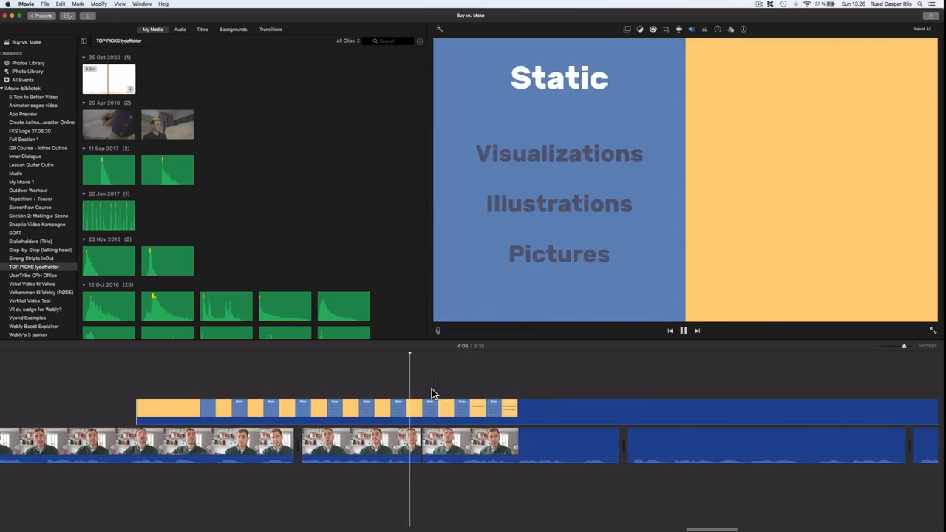
- Split the Static overlay at the playhead, trim the following segments' starts later, and play back
{"action": "key", "text": "super+b"}
{"action": "left_click_drag", "start_coordinate": [459, 416], "coordinate": [721, 414]}
{"action": "scroll", "coordinate": [702, 412], "scroll_direction": "right", "scroll_amount": 8}
{"action": "left_click_drag", "start_coordinate": [291, 414], "coordinate": [491, 414]}
{"action": "key", "text": "space"}
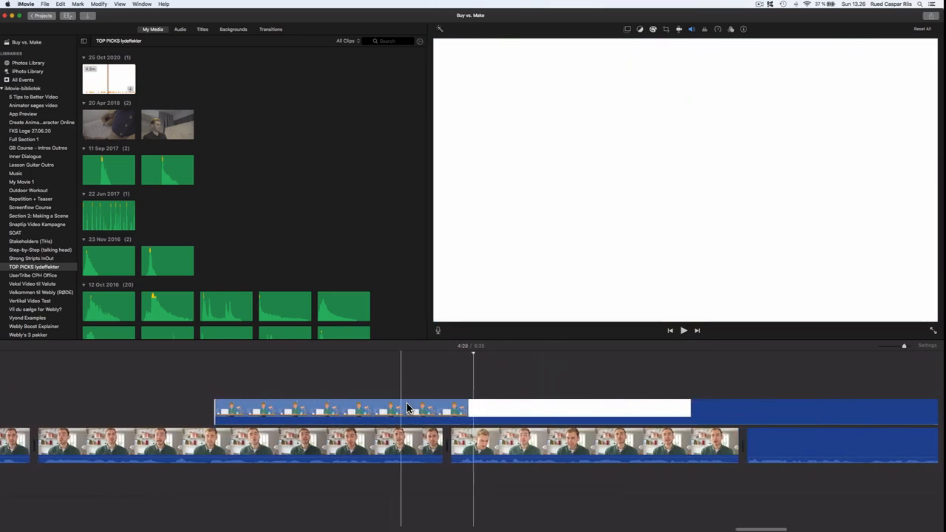
- Split the office-scene overlay at the playhead and trim the white remainder's start later
{"action": "key", "text": "super+b"}
{"action": "left_click_drag", "start_coordinate": [454, 414], "coordinate": [724, 413]}
{"action": "scroll", "coordinate": [722, 413], "scroll_direction": "right", "scroll_amount": 7}
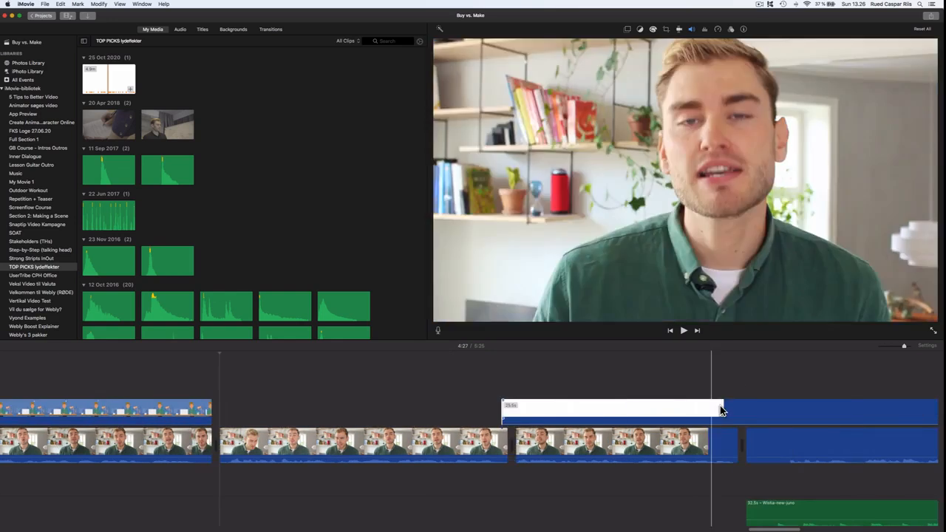
- Trim the blank white overlay segment's start further up to the laptop scene and play back
{"action": "left_click_drag", "start_coordinate": [502, 415], "coordinate": [914, 419]}
{"action": "scroll", "coordinate": [914, 419], "scroll_direction": "right", "scroll_amount": 15}
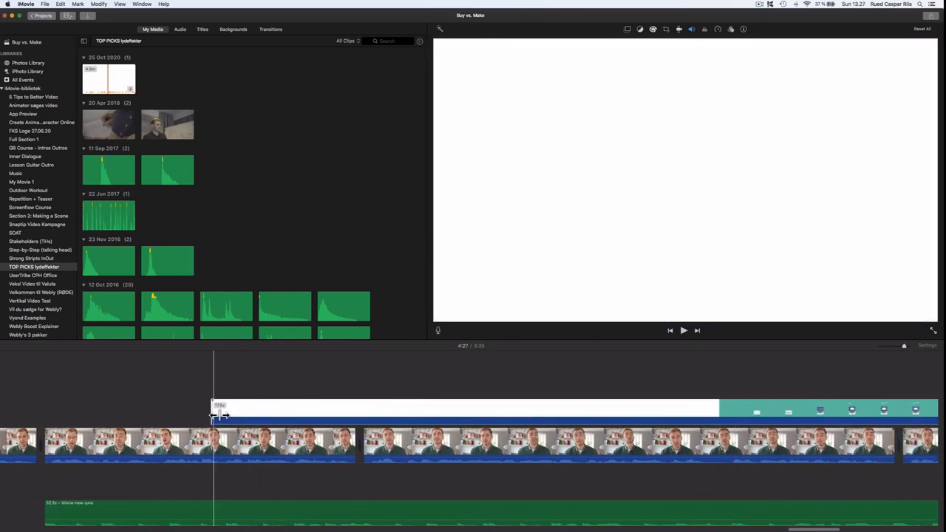
{"action": "left_click_drag", "start_coordinate": [213, 415], "coordinate": [708, 415]}
{"action": "key", "text": "space"}
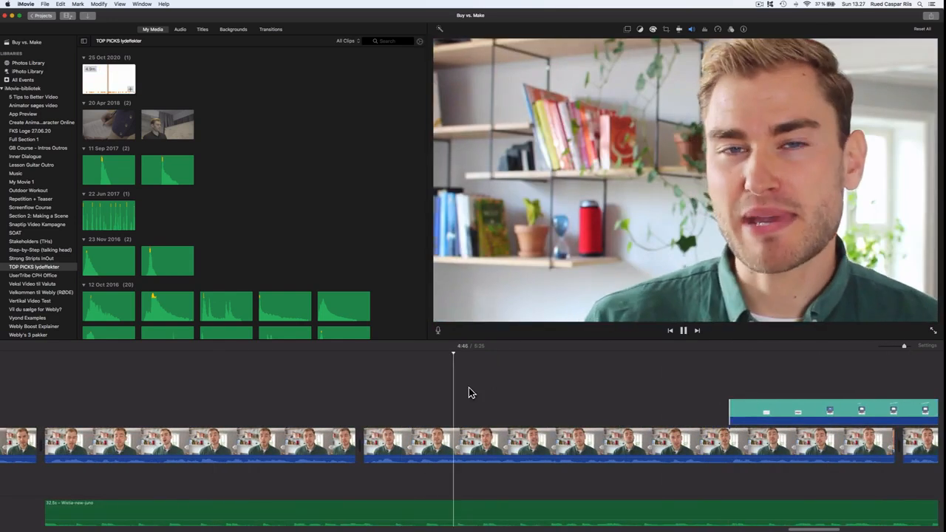
- Apply Green/Blue Screen keying to the laptop overlay and play it back
{"action": "key", "text": "XF86AudioRaiseVolume"}
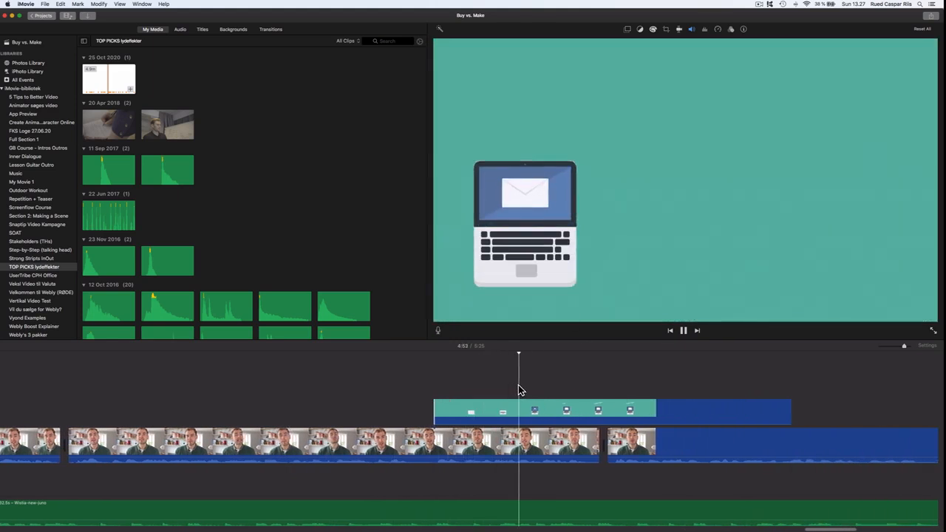
{"action": "key", "text": "space"}
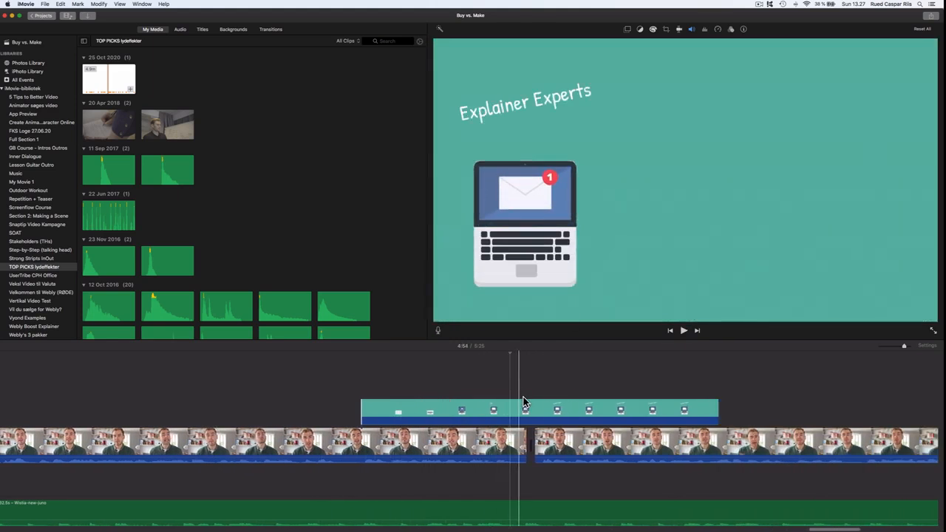
{"action": "left_click", "coordinate": [629, 30]}
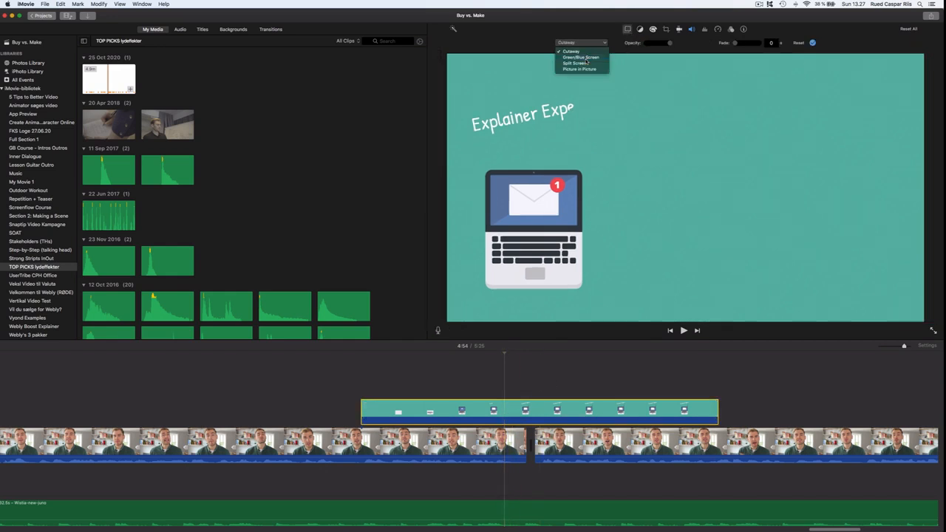
{"action": "left_click", "coordinate": [345, 377]}
{"action": "key", "text": "space"}
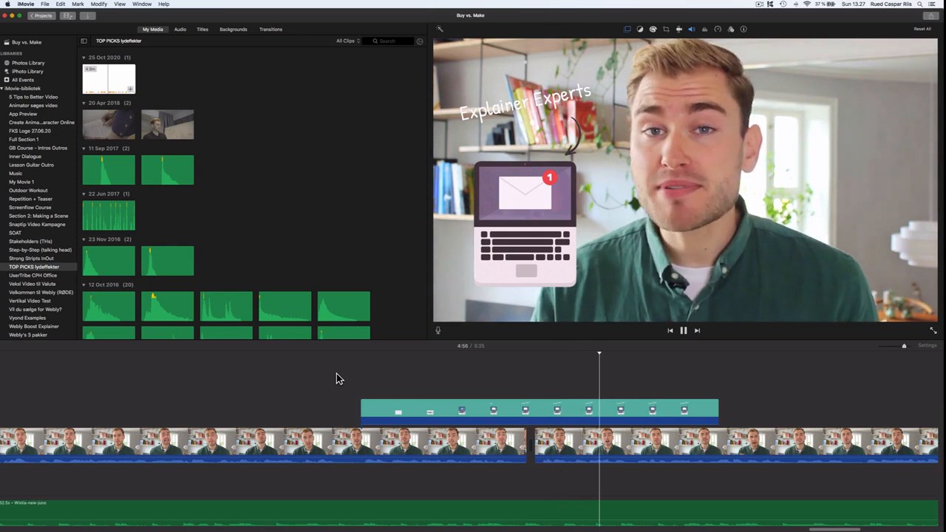
{"action": "key", "text": "space"}
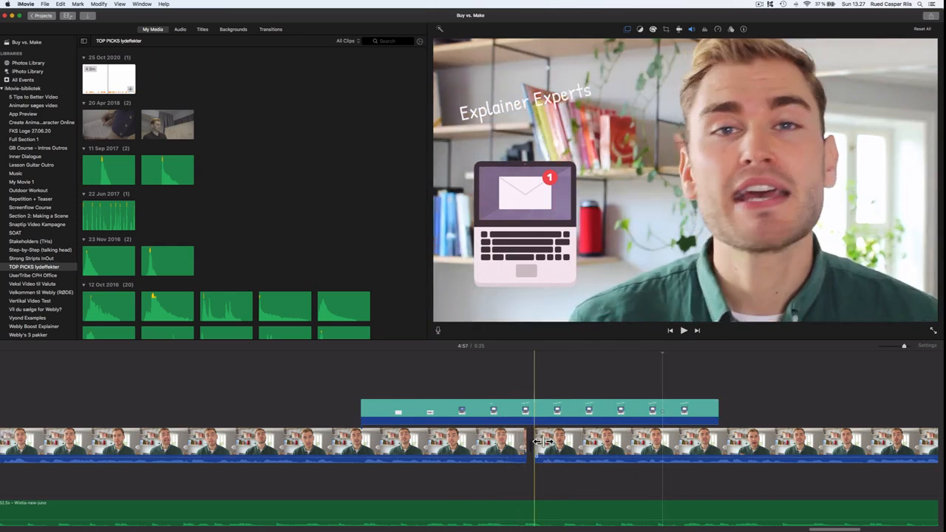
- Set the talking-head clip's crop style to Fit and play back the section
{"action": "scroll", "coordinate": [394, 444], "scroll_direction": "left", "scroll_amount": 10}
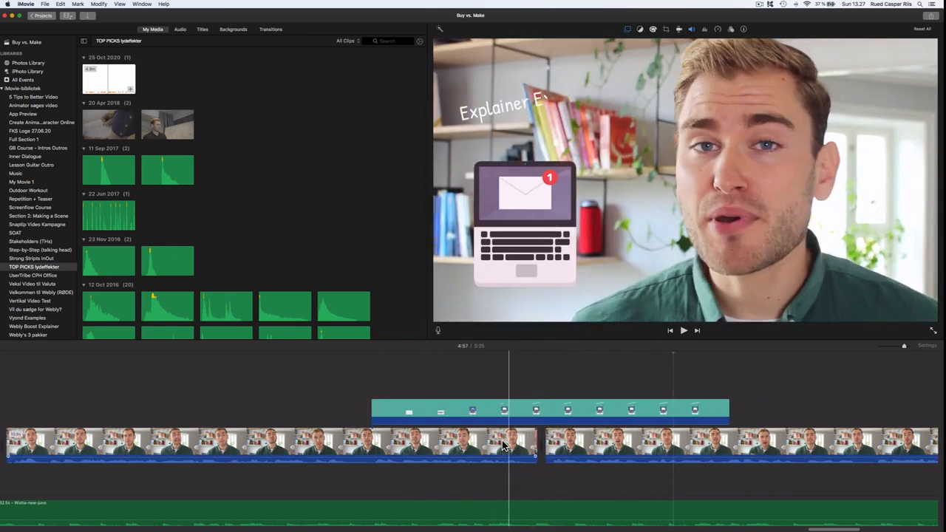
{"action": "left_click", "coordinate": [479, 451]}
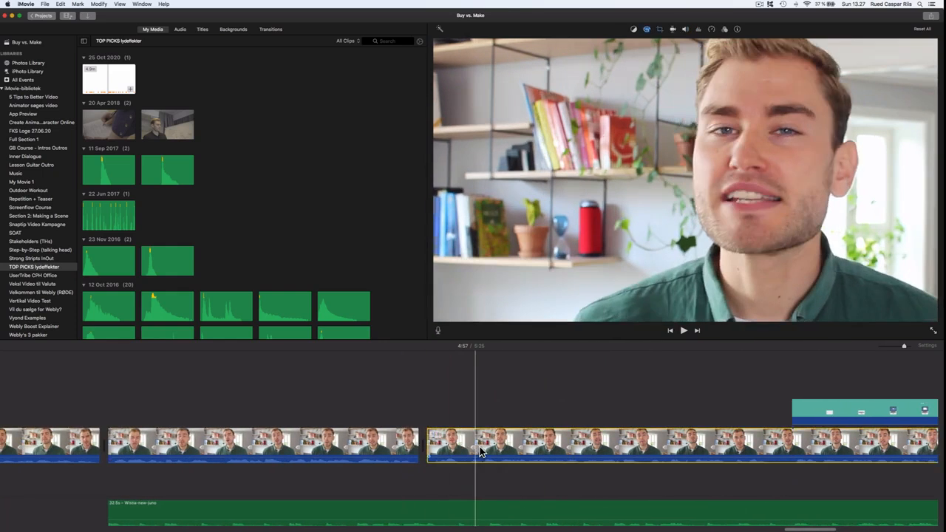
{"action": "left_click", "coordinate": [660, 30]}
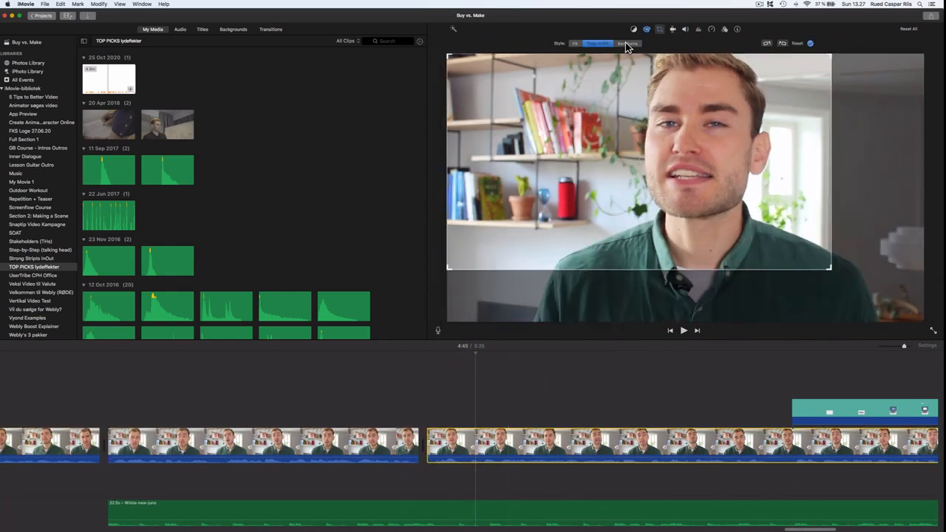
{"action": "left_click", "coordinate": [577, 45]}
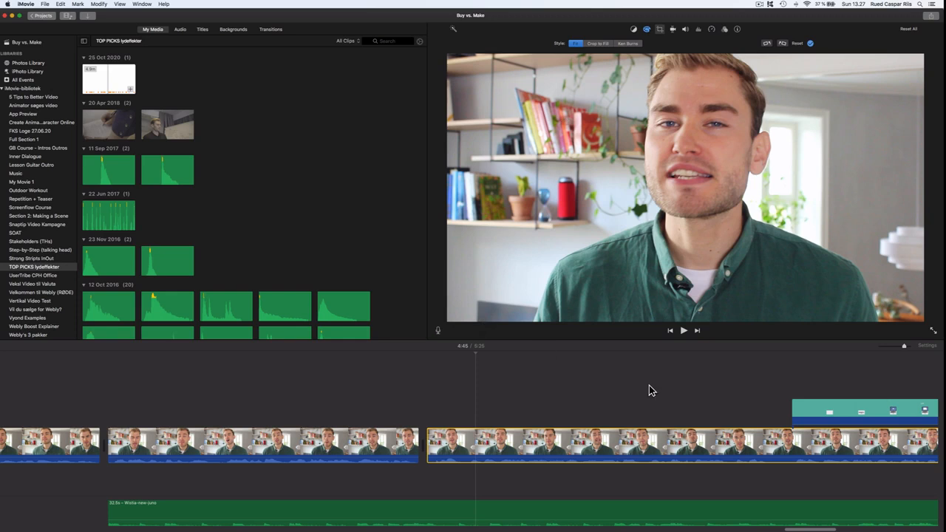
{"action": "left_click", "coordinate": [733, 390]}
{"action": "key", "text": "space"}
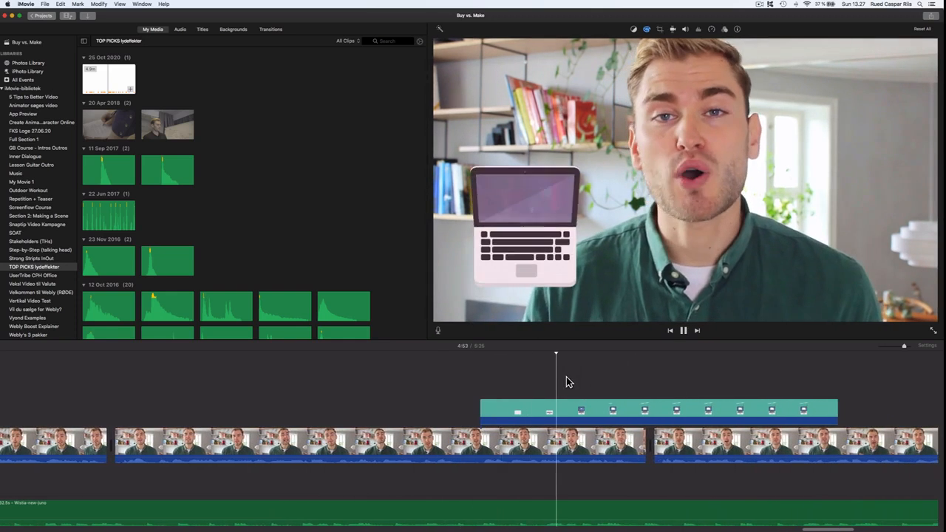
- Select the laptop overlay, open its green-screen settings, and replay it from just before
{"action": "left_click", "coordinate": [581, 412]}
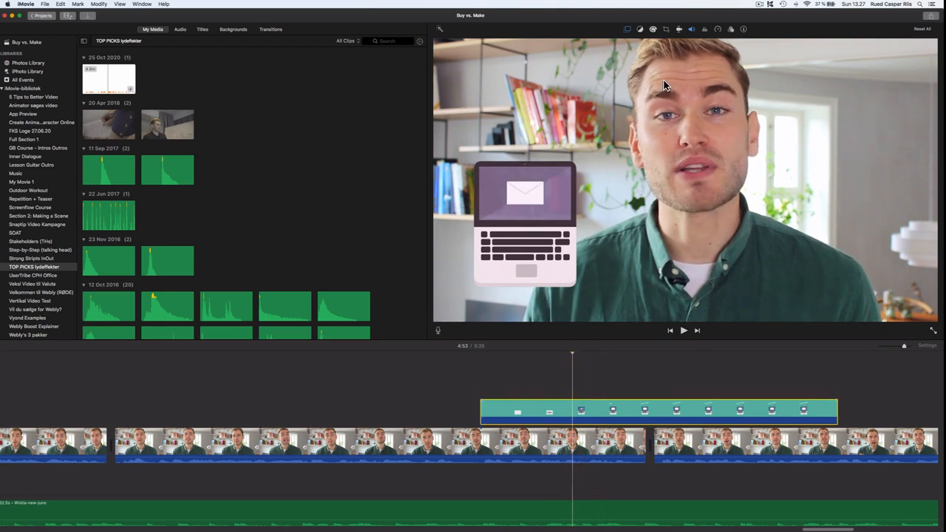
{"action": "left_click", "coordinate": [637, 30]}
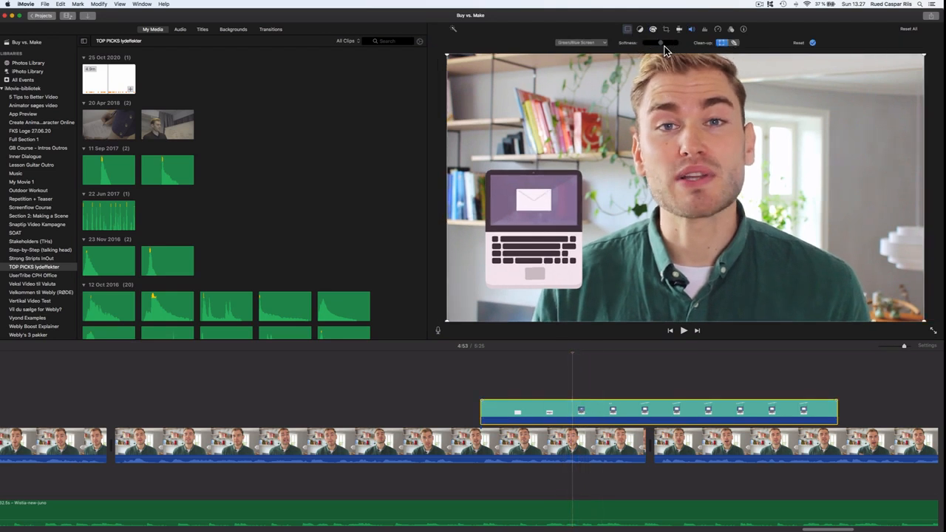
{"action": "left_click", "coordinate": [459, 383]}
{"action": "key", "text": "space"}
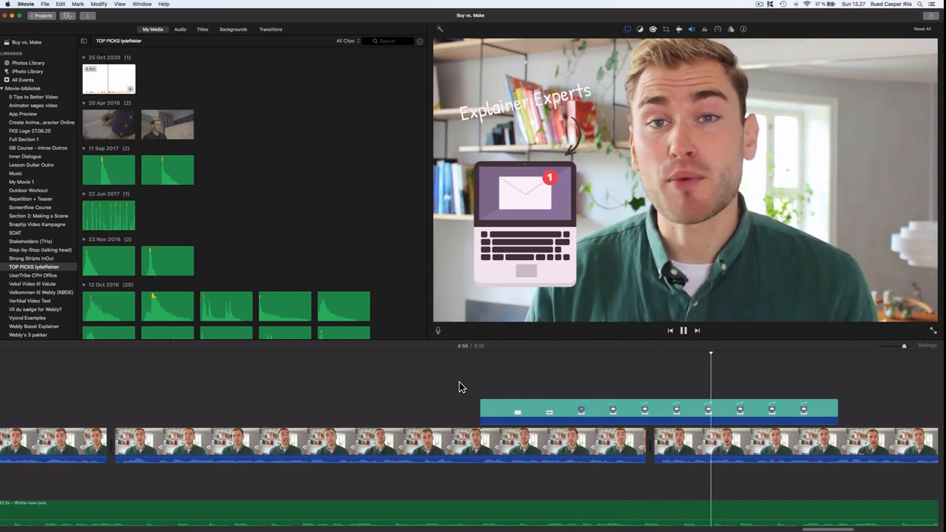
- Trim the laptop overlay's end slightly earlier and play back from just before it
{"action": "scroll", "coordinate": [507, 379], "scroll_direction": "right", "scroll_amount": 5}
{"action": "scroll", "coordinate": [507, 380], "scroll_direction": "right", "scroll_amount": 4}
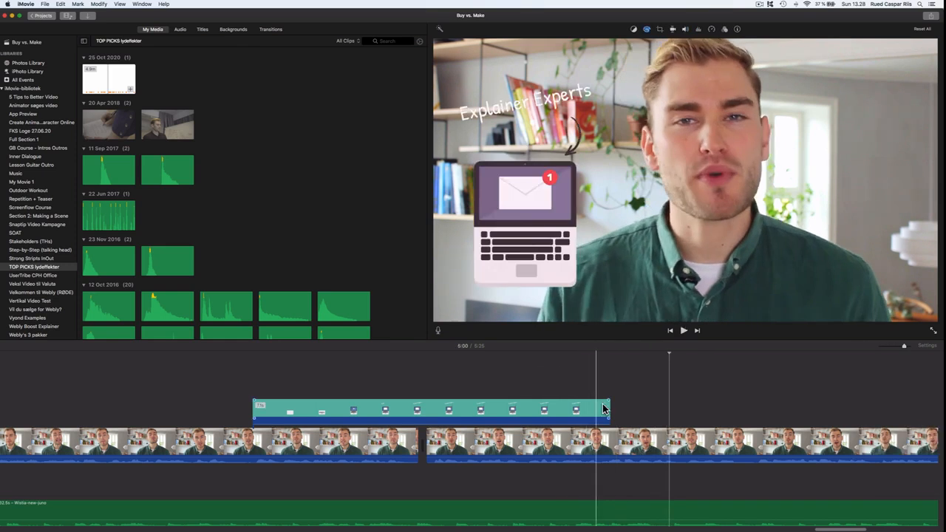
{"action": "left_click", "coordinate": [607, 411]}
{"action": "left_click_drag", "start_coordinate": [610, 412], "coordinate": [590, 404]}
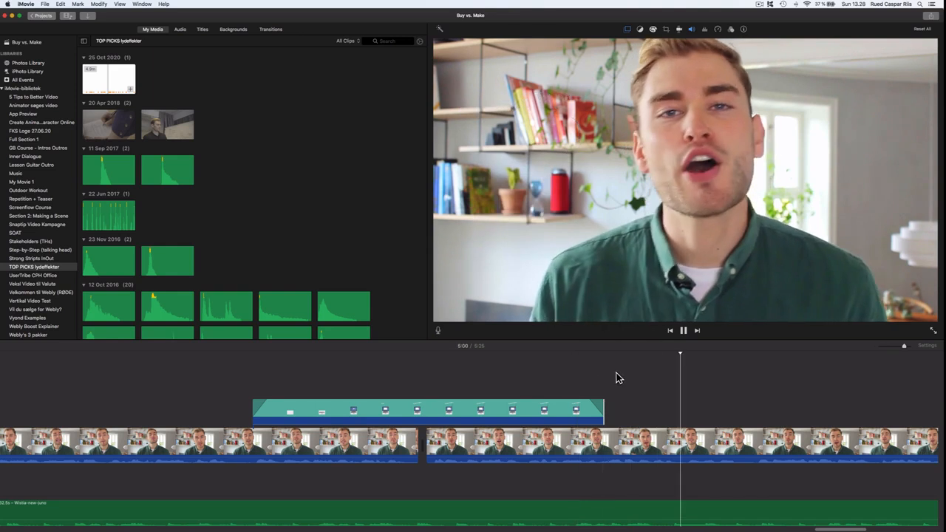
{"action": "left_click", "coordinate": [222, 383]}
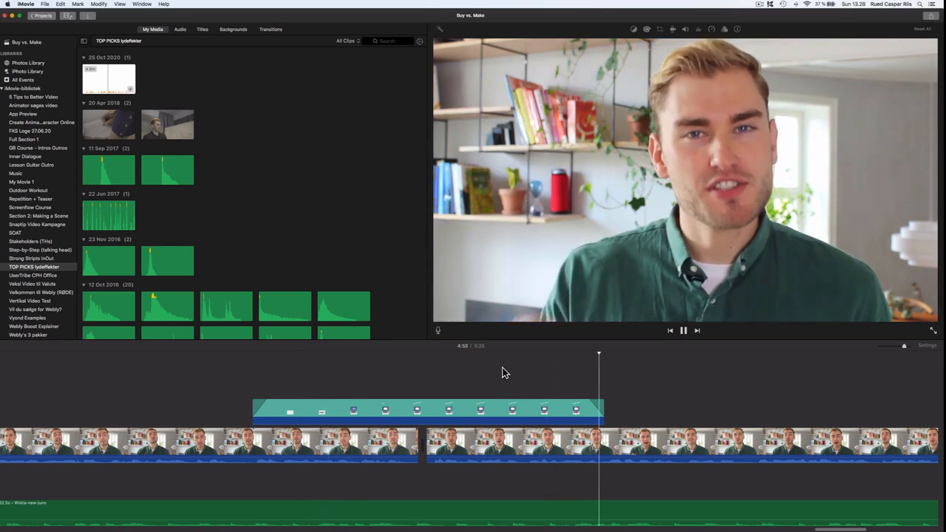
- Watch the remaining timeline play through to the end screen
{"action": "scroll", "coordinate": [503, 373], "scroll_direction": "right", "scroll_amount": 6}
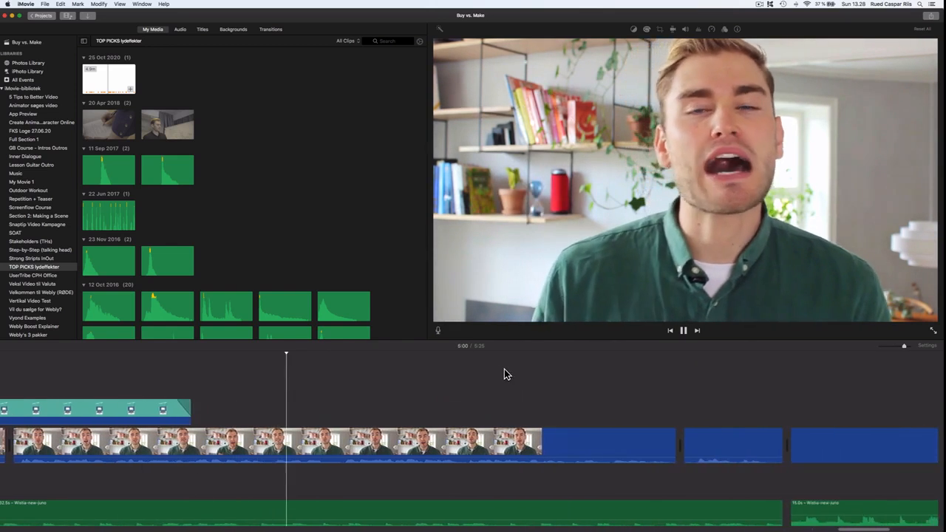
{"action": "scroll", "coordinate": [504, 374], "scroll_direction": "right", "scroll_amount": 2}
{"action": "scroll", "coordinate": [503, 373], "scroll_direction": "right", "scroll_amount": 5}
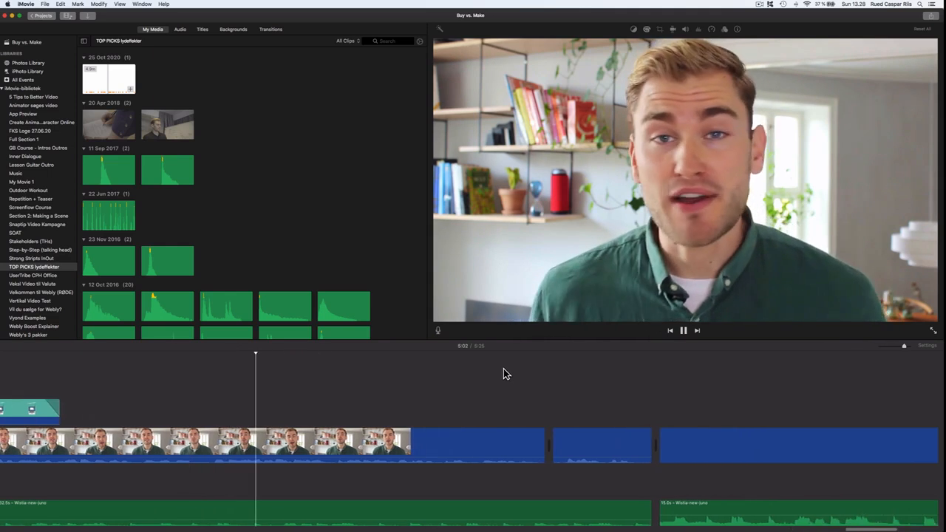
{"action": "scroll", "coordinate": [503, 369], "scroll_direction": "right", "scroll_amount": 1}
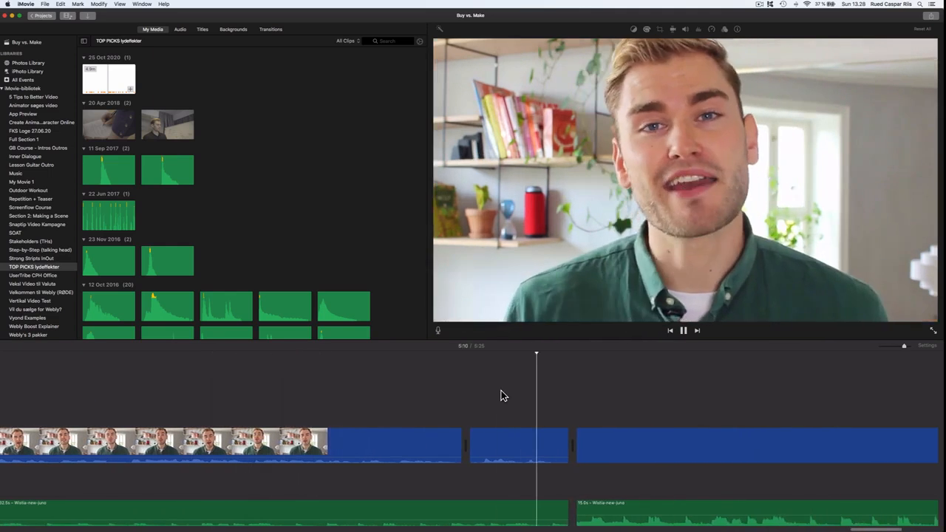
{"action": "scroll", "coordinate": [502, 393], "scroll_direction": "right", "scroll_amount": 9}
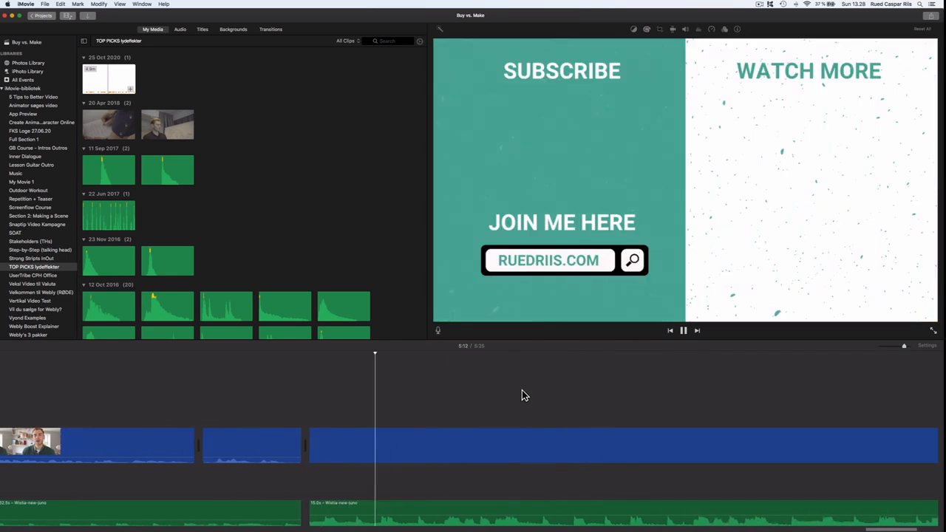